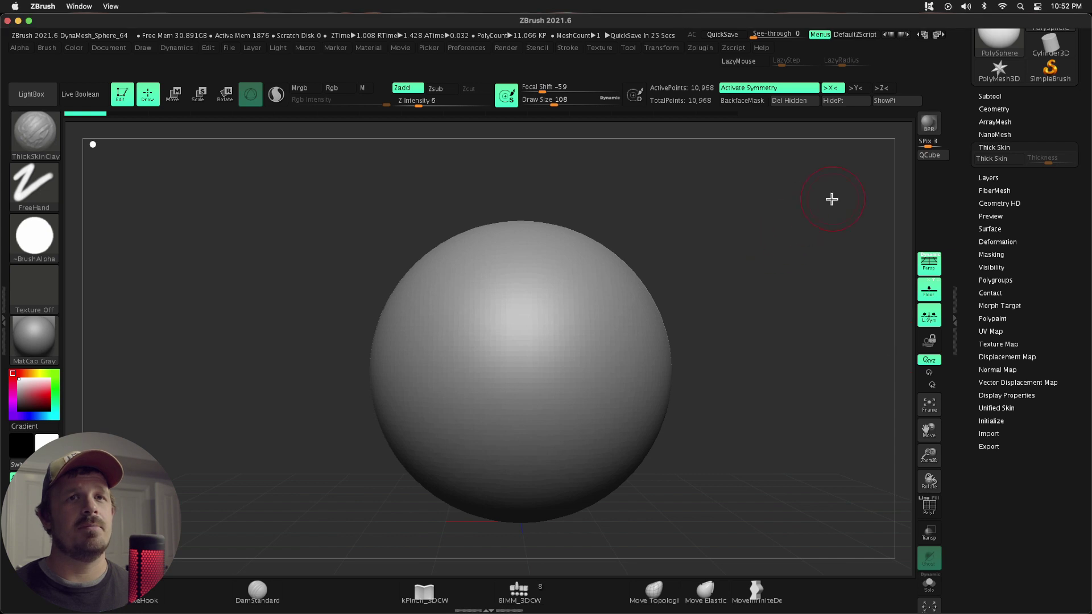
# Subdivide the sphere mesh twice with Divide.
pyautogui.click(995, 108)
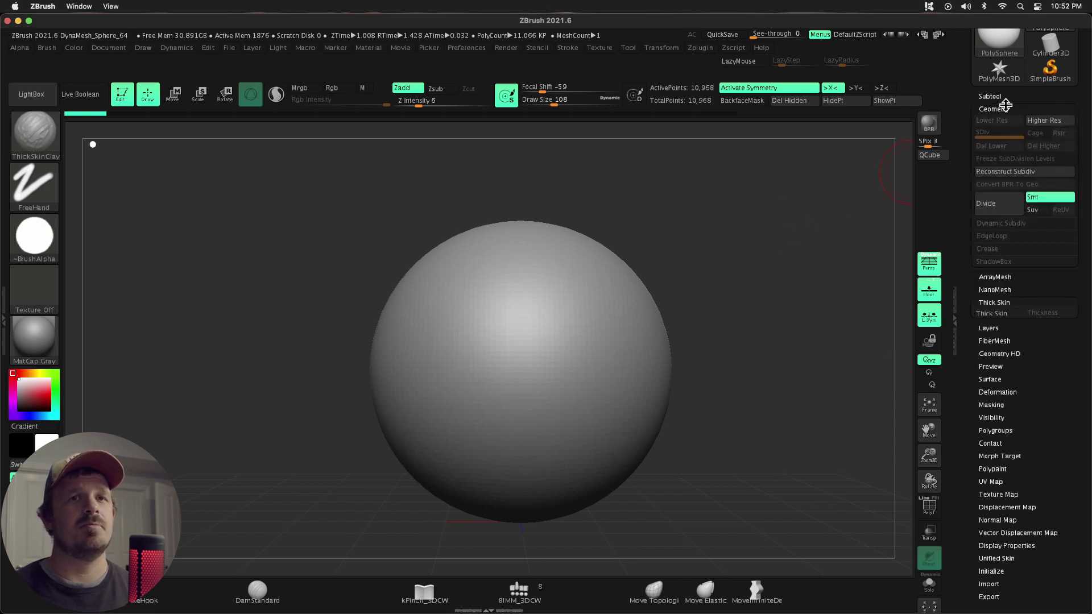
pyautogui.click(995, 204)
pyautogui.click(996, 204)
pyautogui.moveTo(933, 460); pyautogui.dragTo(965, 322)
pyautogui.click(986, 108)
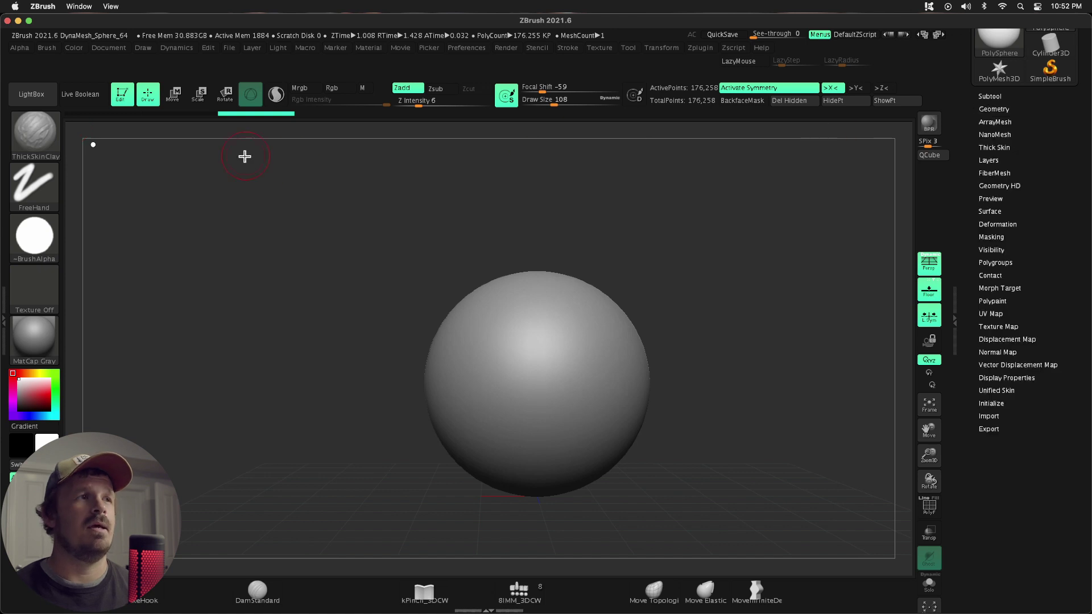
pyautogui.click(34, 132)
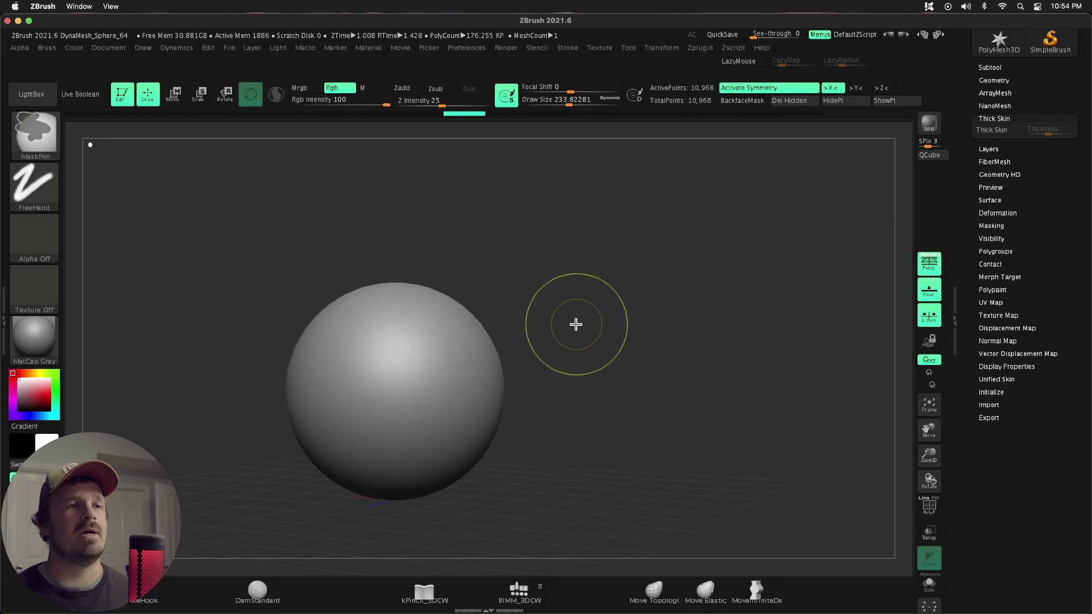
# Divide the sphere's geometry up to subdivision level 3.
pyautogui.moveTo(1040, 115); pyautogui.dragTo(1040, 98)
pyautogui.click(993, 82)
pyautogui.click(999, 218)
pyautogui.click(995, 219)
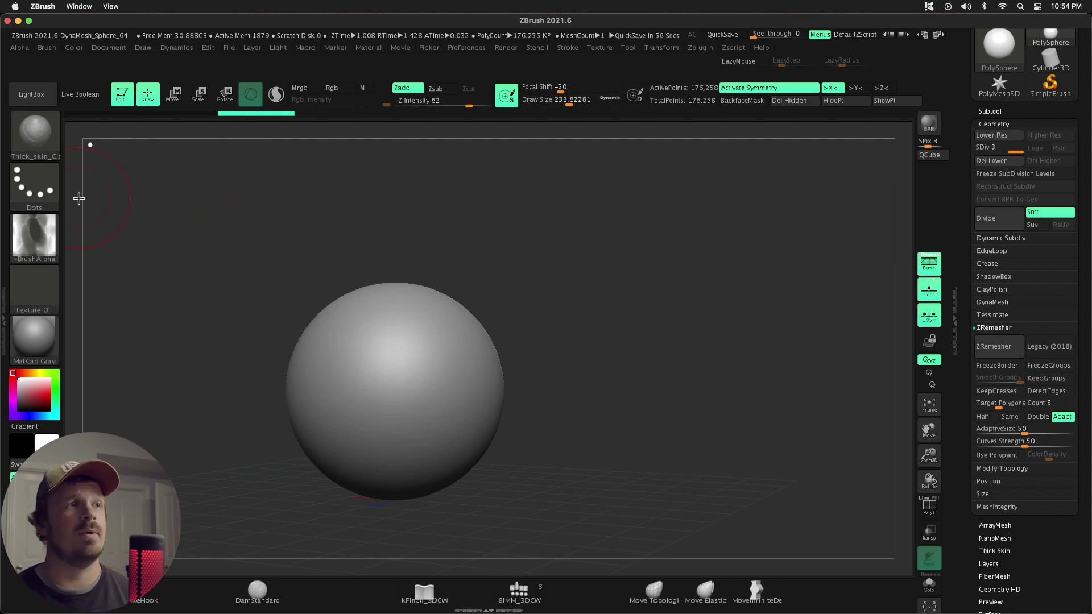
# Select the hPolish brush, set its draw size to about 338 and turn off symmetry.
pyautogui.press('b')
pyautogui.press('h')
pyautogui.press('p')
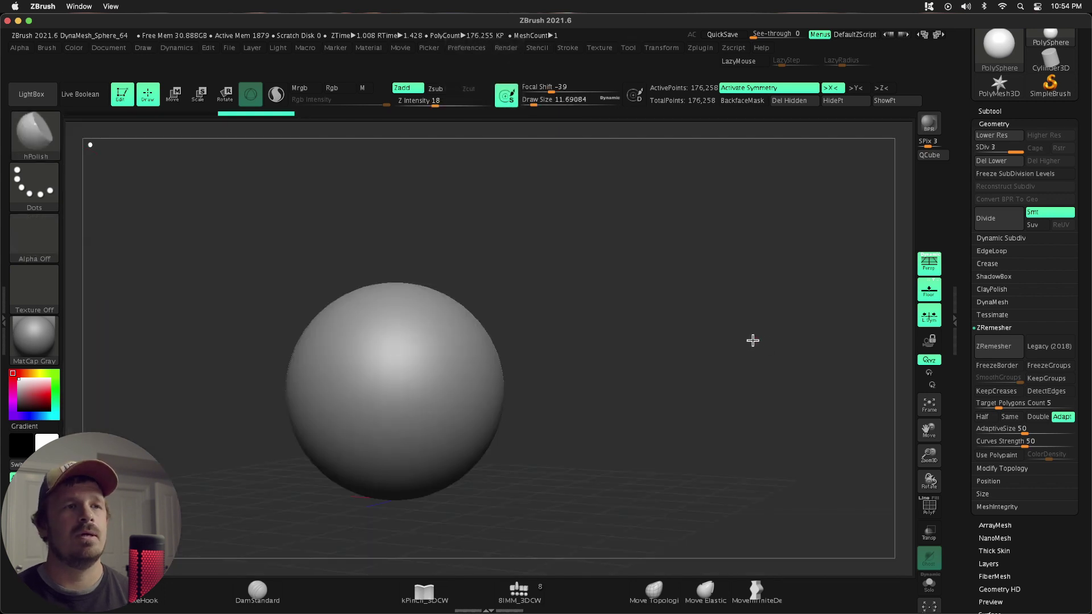
pyautogui.press('s')
pyautogui.moveTo(451, 378); pyautogui.dragTo(490, 378)
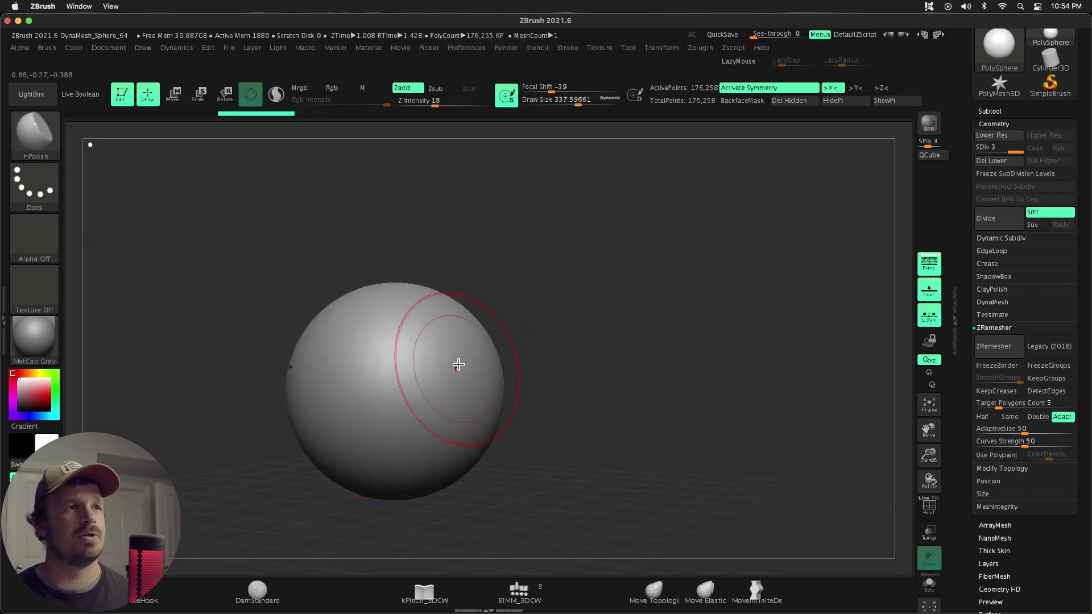
pyautogui.click(761, 86)
# Polish several flat facets into the front and sides of the sphere with hPolish.
pyautogui.keyDown('shift'); pyautogui.moveTo(618, 307); pyautogui.dragTo(629, 298); pyautogui.keyUp('shift')
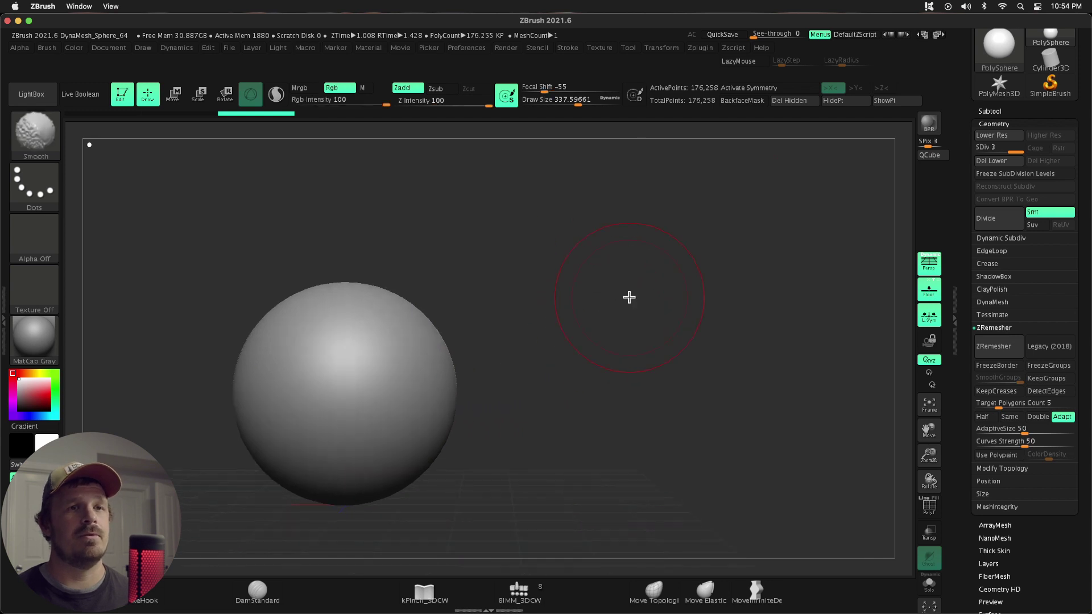
pyautogui.moveTo(929, 445); pyautogui.dragTo(975, 392)
pyautogui.moveTo(474, 316); pyautogui.dragTo(505, 348)
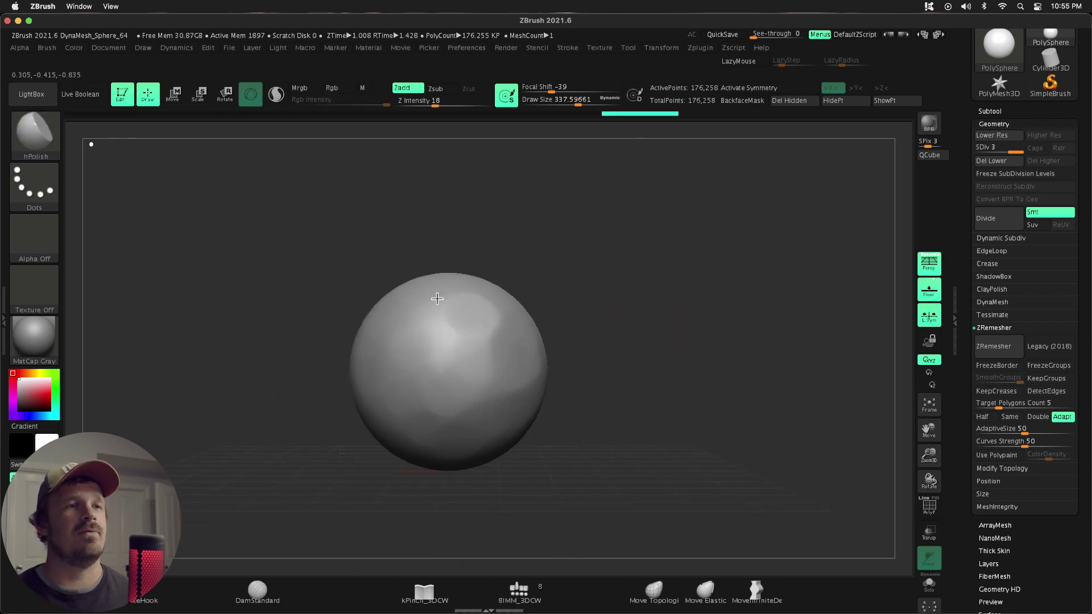
pyautogui.moveTo(682, 307)
pyautogui.mouseDown()
pyautogui.moveTo(575, 326)
pyautogui.moveTo(563, 278)
pyautogui.moveTo(576, 242)
pyautogui.mouseUp()
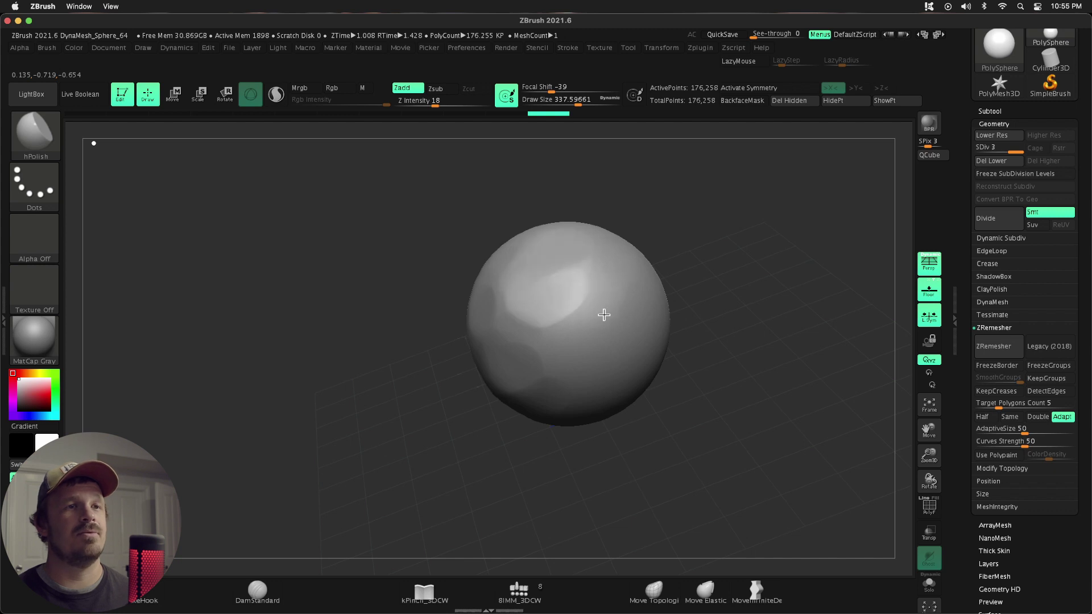
pyautogui.moveTo(624, 390)
pyautogui.mouseDown()
pyautogui.moveTo(585, 324)
pyautogui.moveTo(546, 351)
pyautogui.moveTo(592, 358)
pyautogui.mouseUp()
pyautogui.moveTo(580, 291)
pyautogui.mouseDown()
pyautogui.moveTo(548, 300)
pyautogui.moveTo(582, 293)
pyautogui.mouseUp()
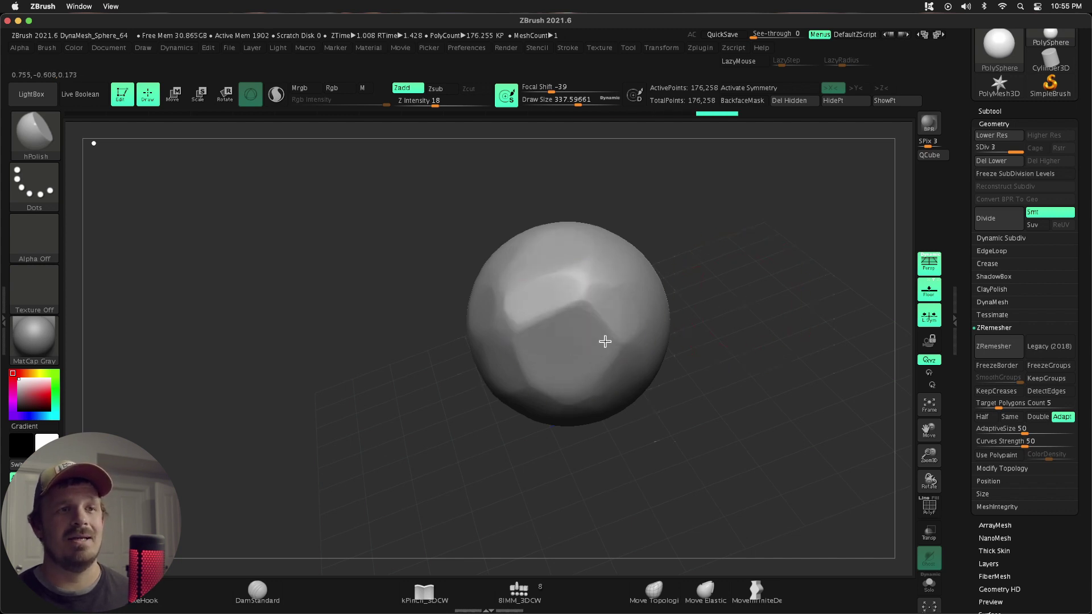
pyautogui.moveTo(605, 341)
pyautogui.mouseDown()
pyautogui.moveTo(517, 317)
pyautogui.moveTo(613, 319)
pyautogui.moveTo(581, 405)
pyautogui.mouseUp()
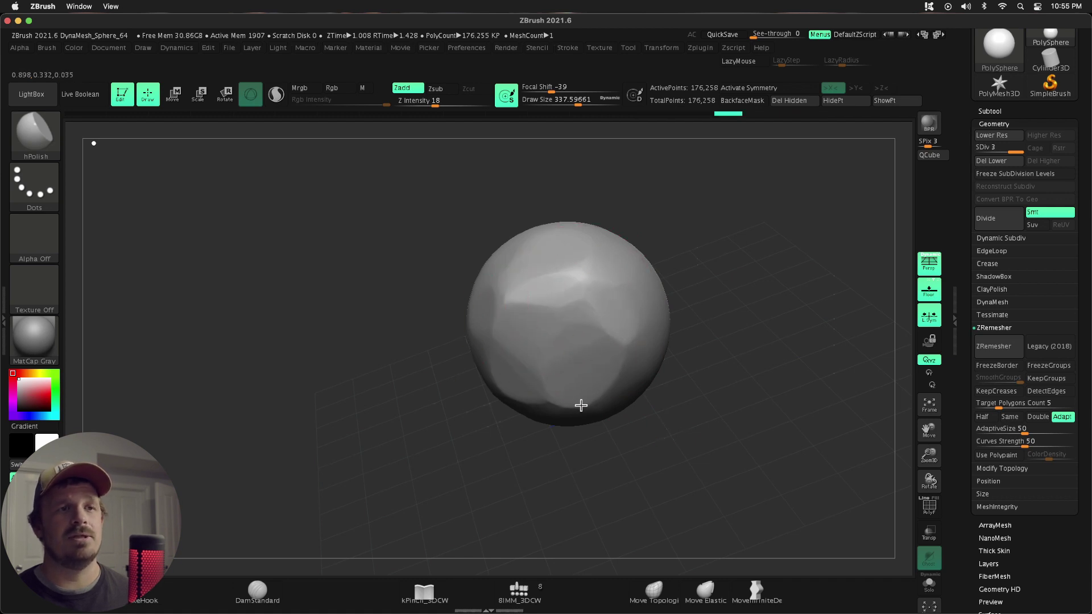
pyautogui.moveTo(731, 360); pyautogui.dragTo(785, 312)
pyautogui.moveTo(580, 292)
pyautogui.mouseDown()
pyautogui.moveTo(517, 325)
pyautogui.moveTo(553, 293)
pyautogui.mouseUp()
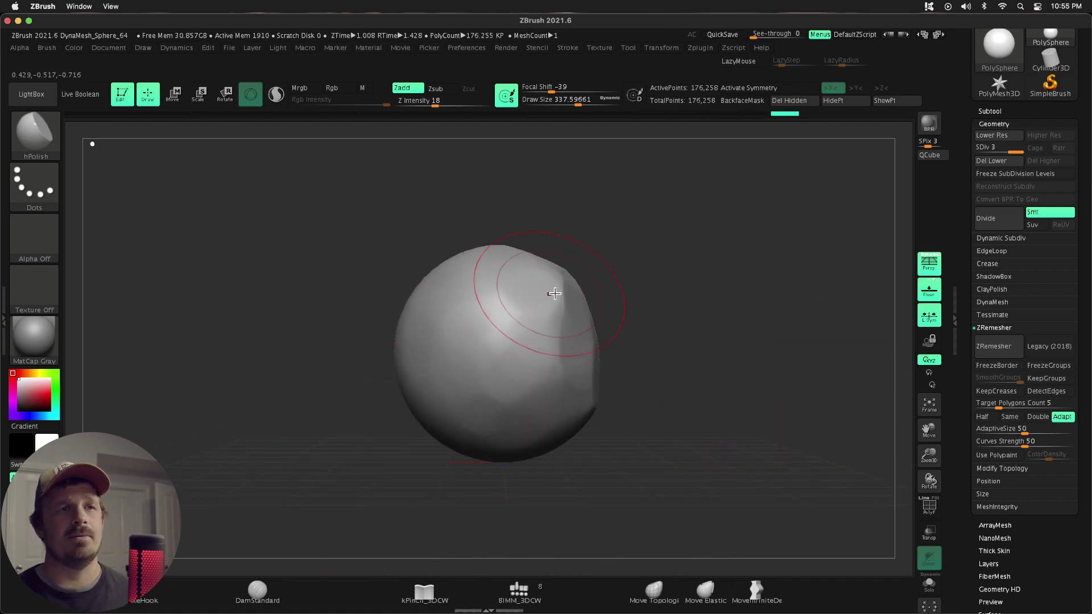
# Undo the recent hPolish strokes on the sphere.
pyautogui.hotkey('ctrl', 'z')
pyautogui.hotkey('ctrl', 'z')
pyautogui.hotkey('ctrl', 'z')
pyautogui.hotkey('ctrl', 'z')
pyautogui.hotkey('ctrl', 'z')
pyautogui.hotkey('ctrl', 'z')
pyautogui.hotkey('ctrl', 'z')
pyautogui.hotkey('ctrl', 'z')
pyautogui.hotkey('ctrl', 'z')
pyautogui.hotkey('ctrl', 'z')
pyautogui.hotkey('ctrl', 'z')
# Carve broad, irregular flat planes across the sphere with hPolish to start a rock shape.
pyautogui.moveTo(611, 326)
pyautogui.mouseDown()
pyautogui.moveTo(578, 419)
pyautogui.moveTo(536, 441)
pyautogui.moveTo(454, 438)
pyautogui.mouseUp()
pyautogui.moveTo(407, 432); pyautogui.dragTo(364, 399)
pyautogui.moveTo(396, 327)
pyautogui.mouseDown()
pyautogui.moveTo(366, 288)
pyautogui.moveTo(390, 353)
pyautogui.moveTo(373, 385)
pyautogui.moveTo(409, 393)
pyautogui.mouseUp()
pyautogui.moveTo(641, 321); pyautogui.dragTo(654, 331)
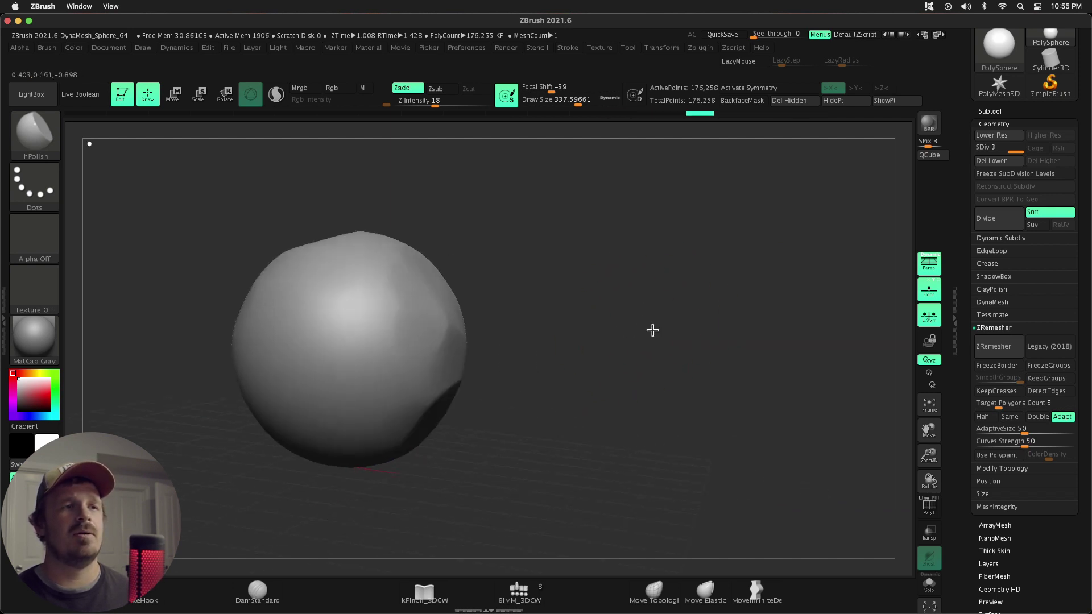
pyautogui.moveTo(402, 418)
pyautogui.mouseDown()
pyautogui.moveTo(297, 382)
pyautogui.moveTo(285, 265)
pyautogui.moveTo(272, 365)
pyautogui.mouseUp()
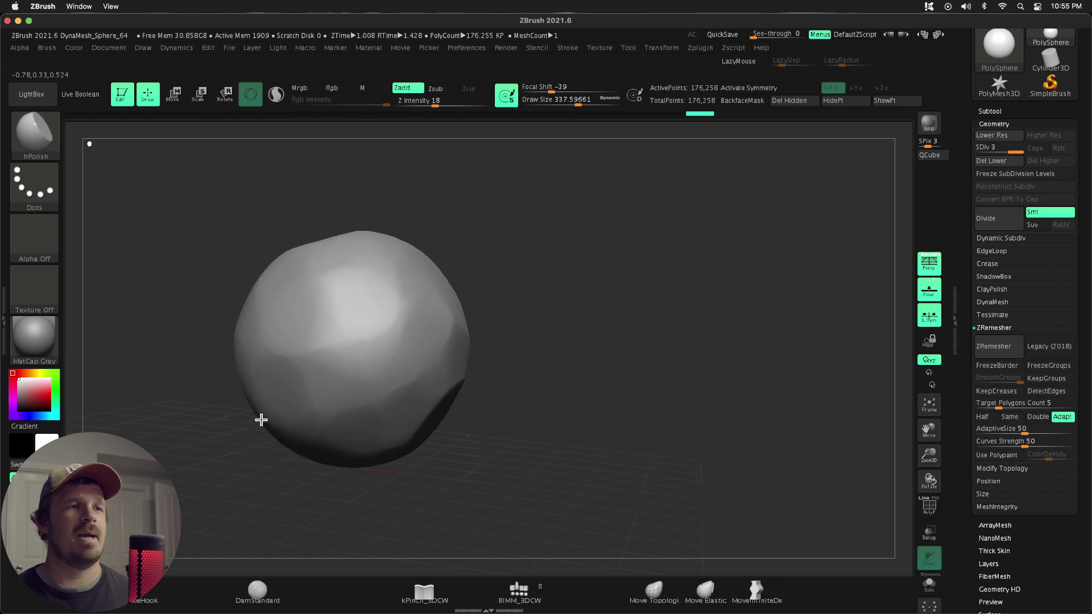
# Set the hPolish draw size to about 311 and flatten more facets around the rock.
pyautogui.moveTo(906, 417); pyautogui.dragTo(740, 398)
pyautogui.press('s')
pyautogui.moveTo(488, 370); pyautogui.dragTo(485, 368)
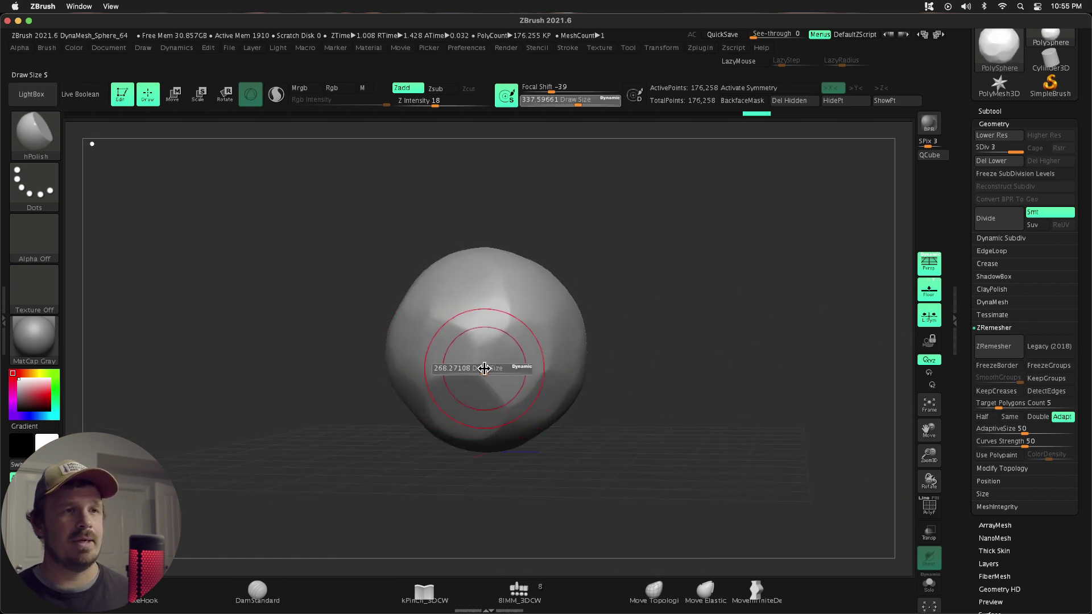
pyautogui.moveTo(620, 376)
pyautogui.mouseDown()
pyautogui.moveTo(673, 347)
pyautogui.moveTo(676, 319)
pyautogui.mouseUp()
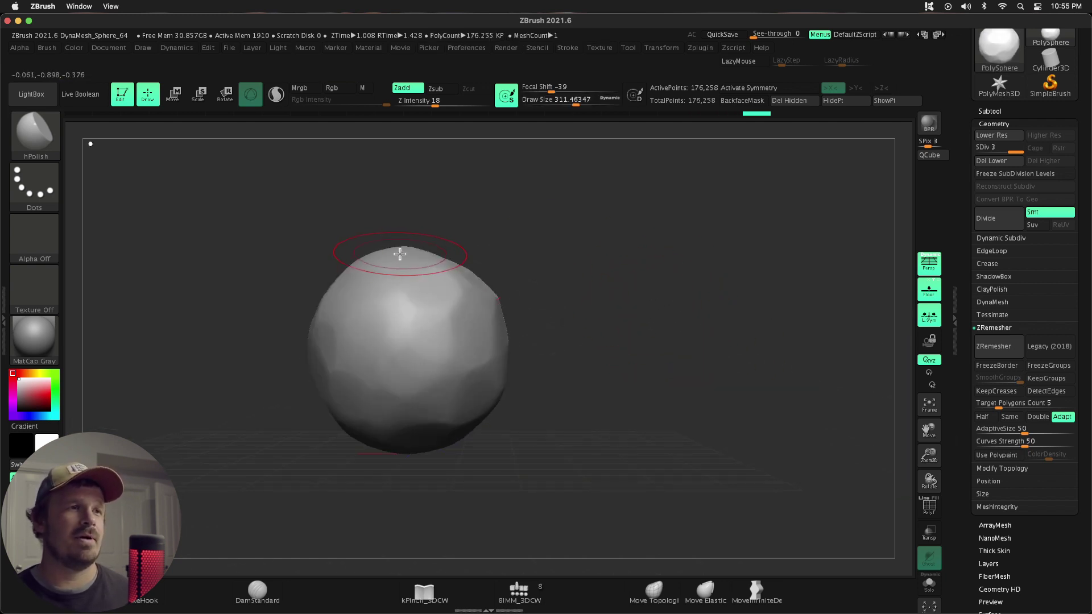
pyautogui.moveTo(575, 222); pyautogui.dragTo(598, 248)
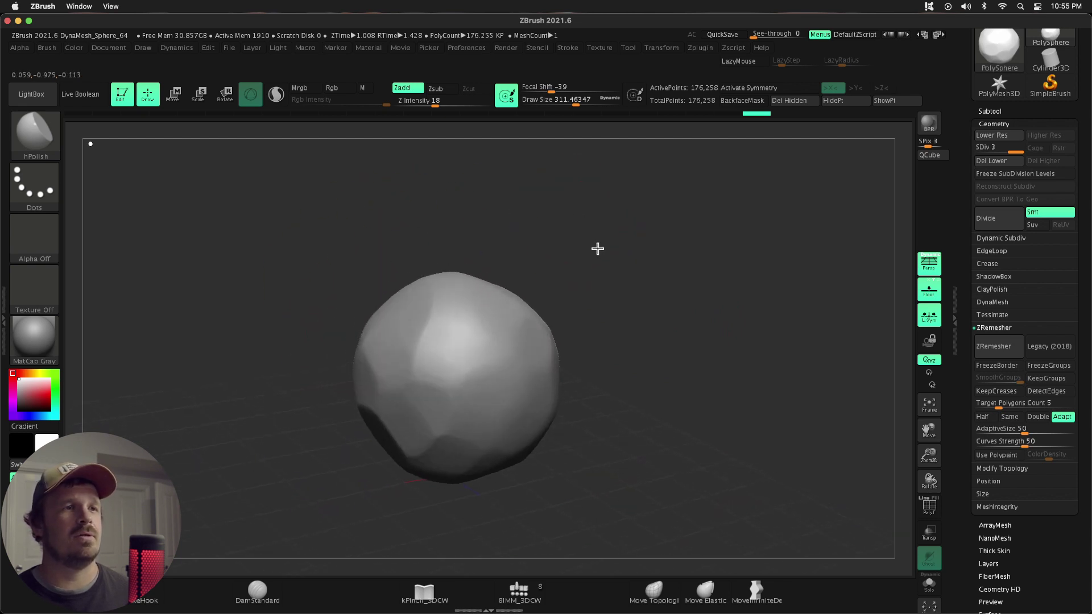
pyautogui.moveTo(512, 301); pyautogui.dragTo(438, 320)
pyautogui.moveTo(569, 335)
pyautogui.mouseDown()
pyautogui.moveTo(704, 326)
pyautogui.moveTo(719, 336)
pyautogui.moveTo(720, 247)
pyautogui.moveTo(697, 273)
pyautogui.mouseUp()
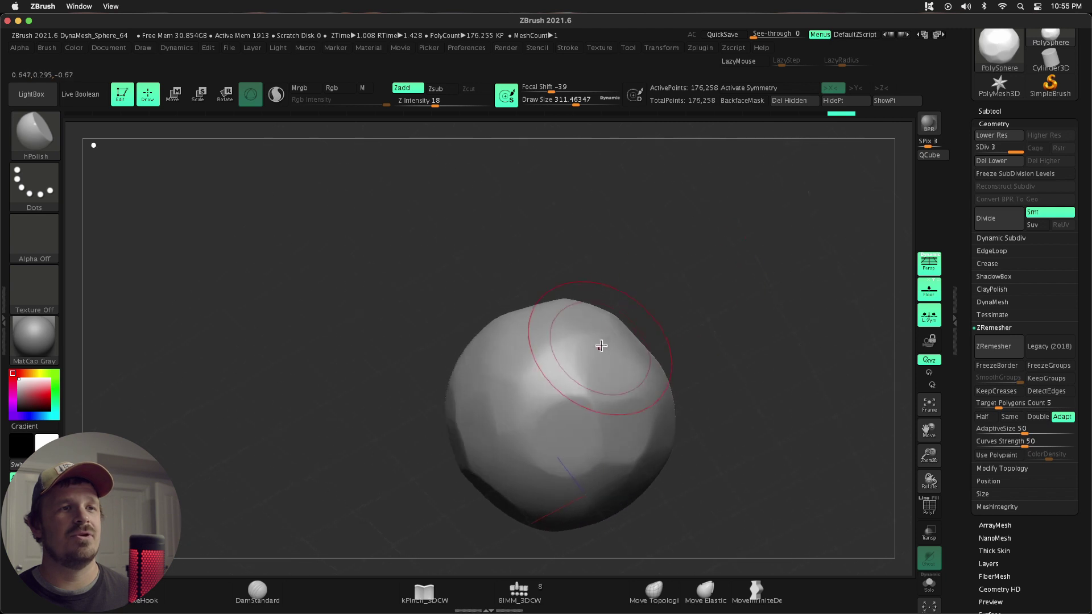
pyautogui.moveTo(558, 385); pyautogui.dragTo(612, 427)
pyautogui.moveTo(927, 434); pyautogui.dragTo(914, 362)
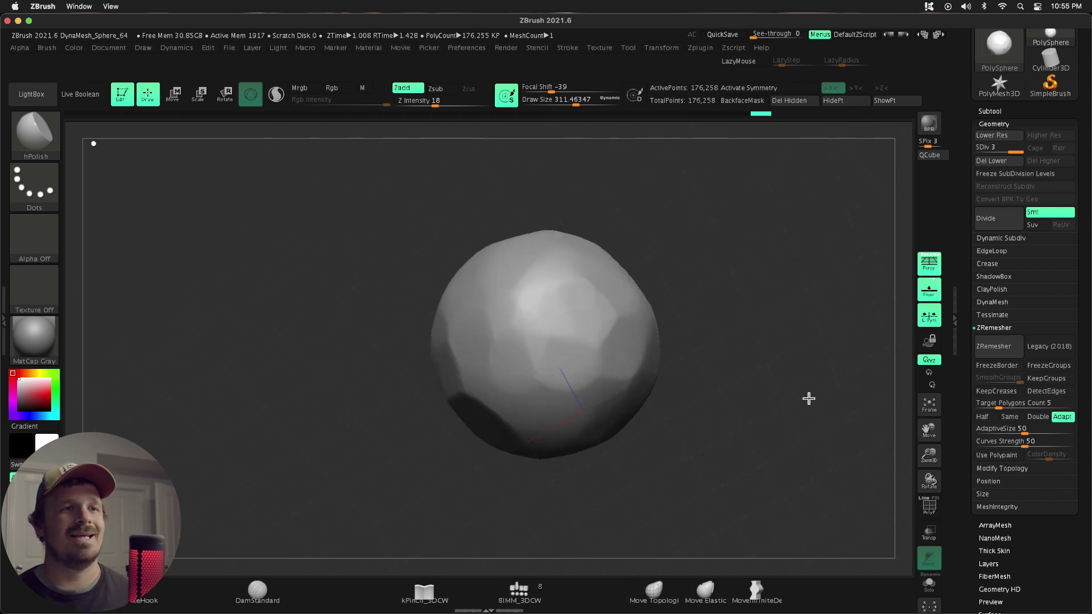
# Reduce the draw size to about 223 and polish smaller facets between the large planes.
pyautogui.moveTo(809, 397); pyautogui.dragTo(797, 353)
pyautogui.press('s')
pyautogui.moveTo(465, 400)
pyautogui.mouseDown()
pyautogui.moveTo(461, 387)
pyautogui.moveTo(493, 415)
pyautogui.mouseUp()
pyautogui.moveTo(679, 347)
pyautogui.mouseDown()
pyautogui.moveTo(671, 407)
pyautogui.moveTo(688, 374)
pyautogui.moveTo(709, 373)
pyautogui.moveTo(716, 330)
pyautogui.mouseUp()
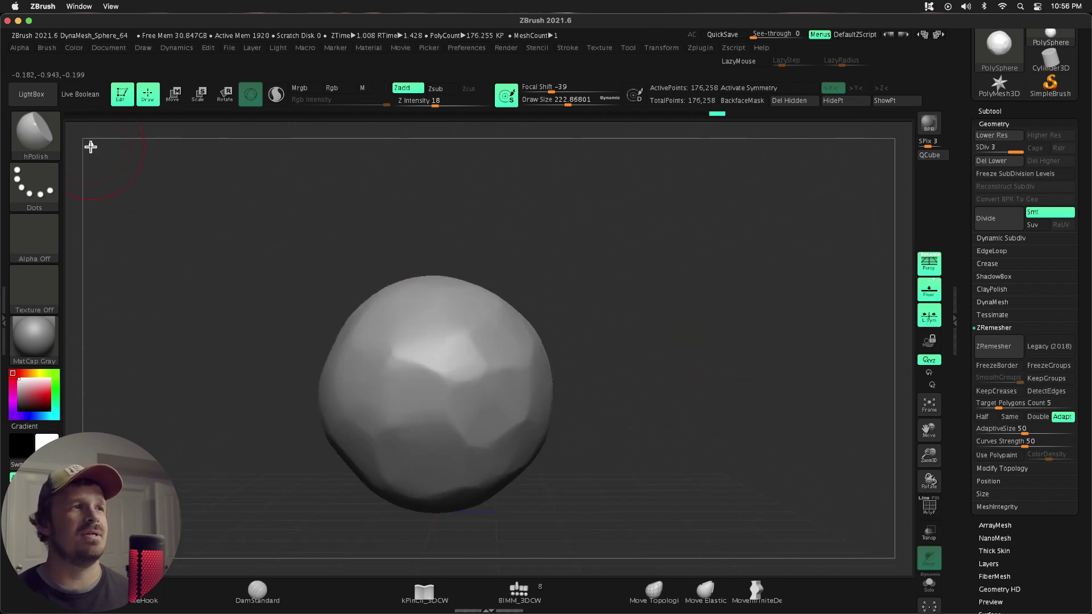
# Switch the sculpting brush to Clay.
pyautogui.click(34, 134)
pyautogui.click(203, 142)
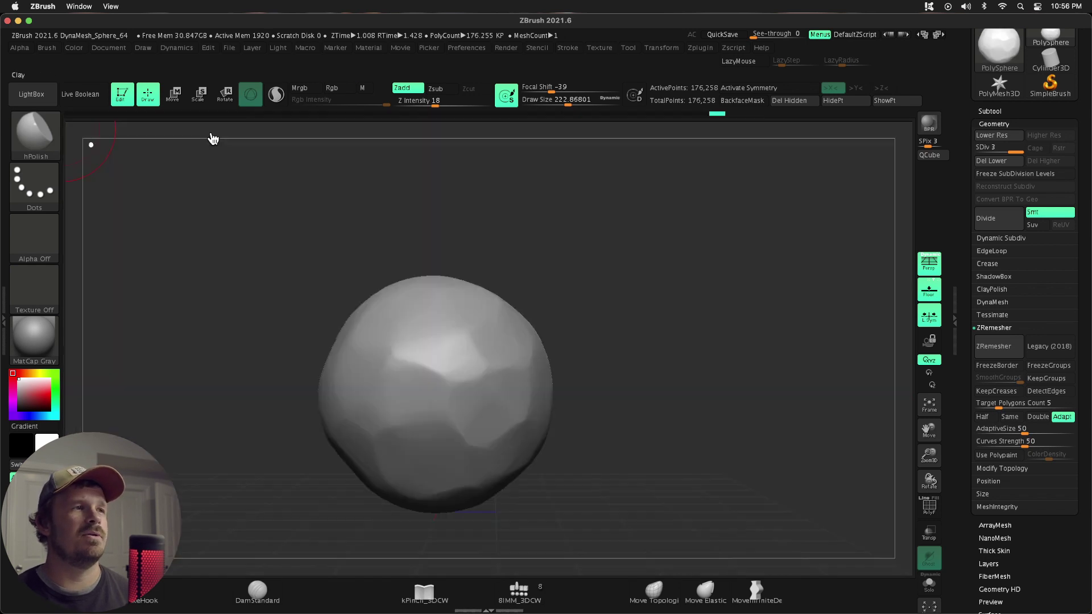
pyautogui.moveTo(683, 364); pyautogui.dragTo(756, 314)
pyautogui.moveTo(724, 386); pyautogui.dragTo(760, 366)
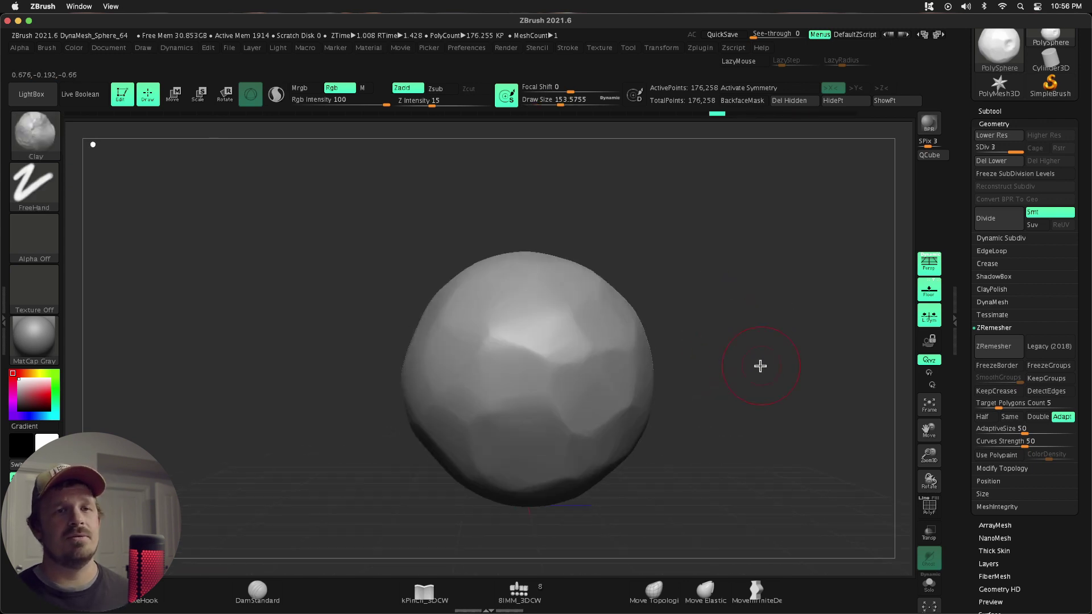
# Flatten the underside of the rock with hPolish at a draw size of about 550.
pyautogui.moveTo(931, 456); pyautogui.dragTo(900, 421)
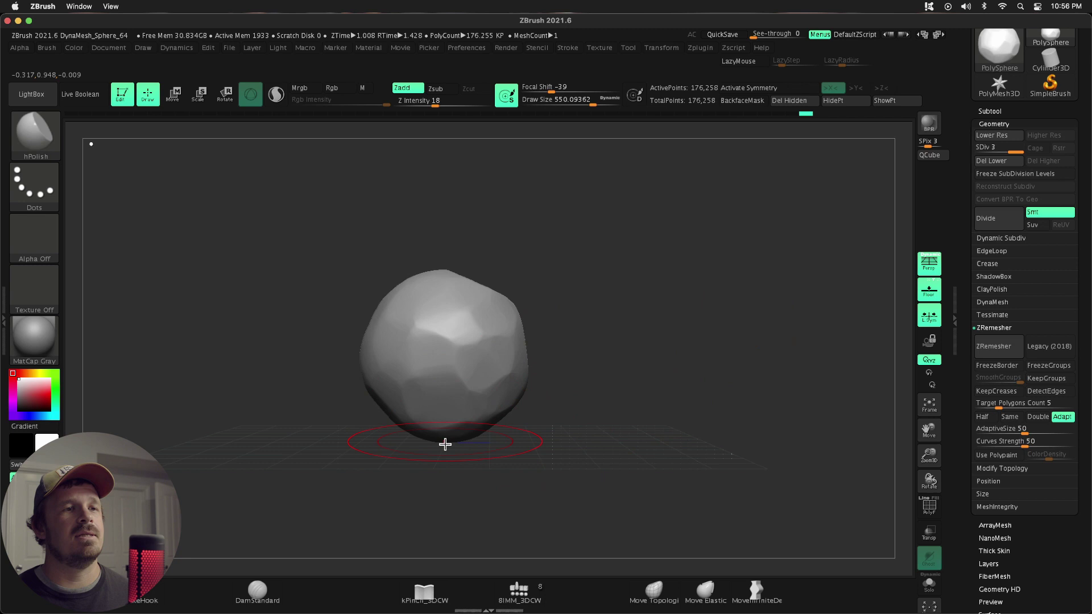
pyautogui.moveTo(551, 452); pyautogui.dragTo(561, 319)
pyautogui.moveTo(438, 242); pyautogui.dragTo(436, 247)
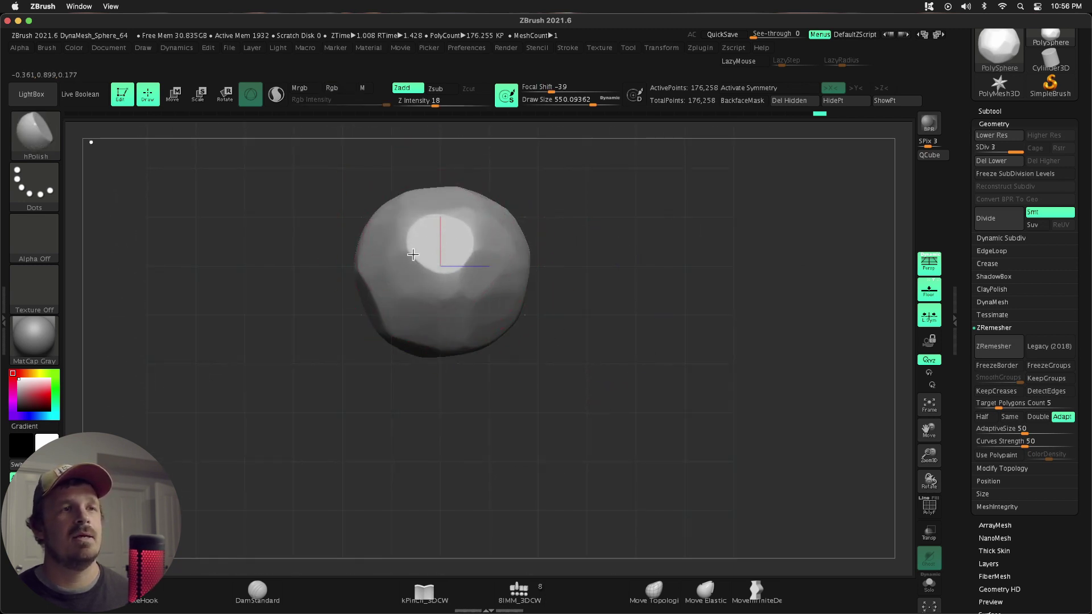
pyautogui.moveTo(633, 254)
pyautogui.mouseDown()
pyautogui.moveTo(636, 382)
pyautogui.moveTo(592, 343)
pyautogui.moveTo(489, 319)
pyautogui.mouseUp()
# Cut the rock's base flat with a straight horizontal line in a side view without perspective.
pyautogui.keyDown('ctrl'); pyautogui.keyDown('shift'); pyautogui.click(36, 134); pyautogui.keyUp('shift'); pyautogui.keyUp('ctrl')
pyautogui.click(203, 192)
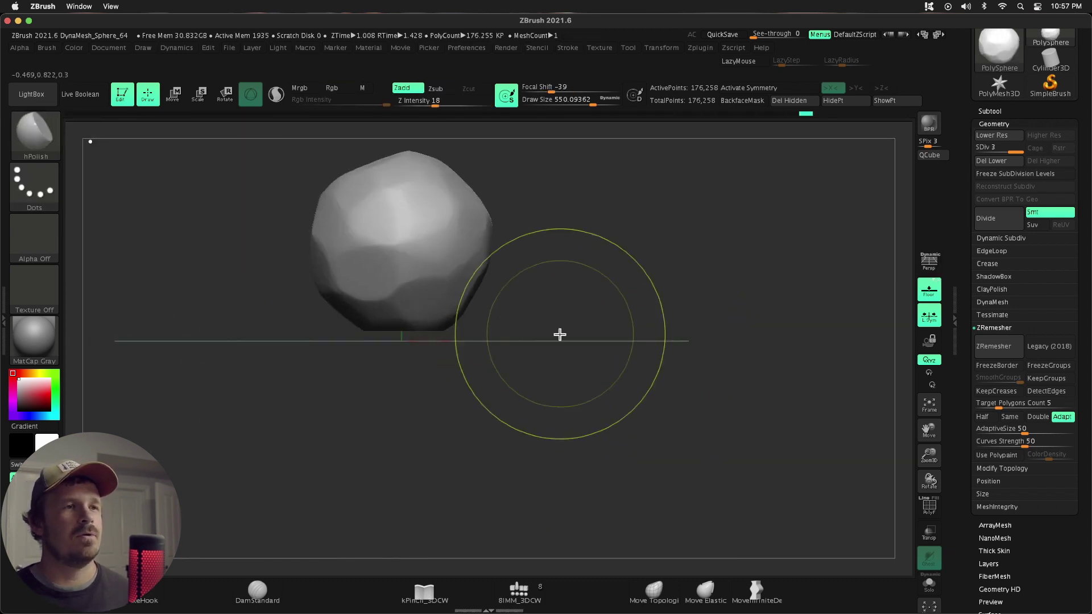
pyautogui.keyDown('ctrl'); pyautogui.keyDown('shift'); pyautogui.moveTo(571, 328); pyautogui.dragTo(241, 323); pyautogui.keyUp('shift'); pyautogui.keyUp('ctrl')
pyautogui.keyDown('shift'); pyautogui.moveTo(385, 368); pyautogui.dragTo(620, 302); pyautogui.keyUp('shift')
pyautogui.moveTo(935, 453); pyautogui.dragTo(929, 498)
pyautogui.moveTo(628, 339)
pyautogui.mouseDown()
pyautogui.moveTo(549, 353)
pyautogui.moveTo(639, 352)
pyautogui.mouseUp()
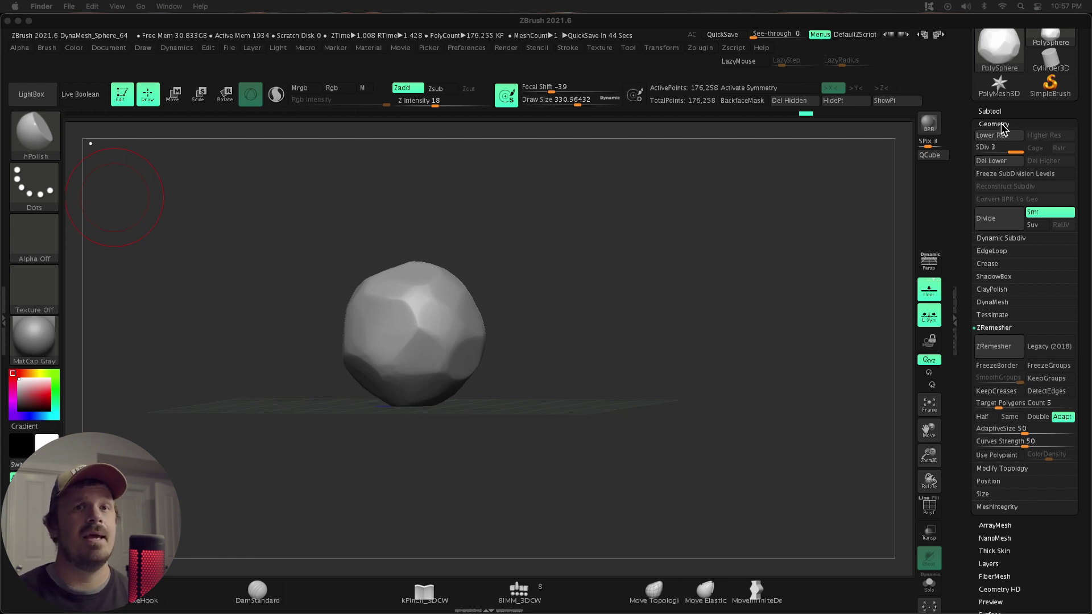
# Enable Thick Skin for the rock and set its thickness to about 15.7.
pyautogui.click(995, 127)
pyautogui.click(1001, 122)
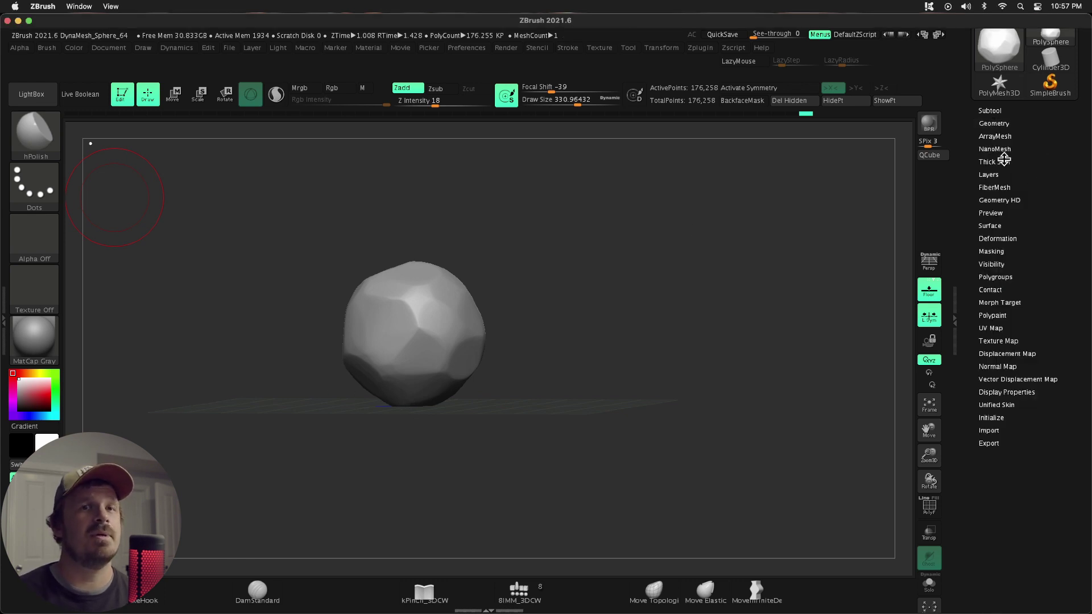
pyautogui.click(1001, 162)
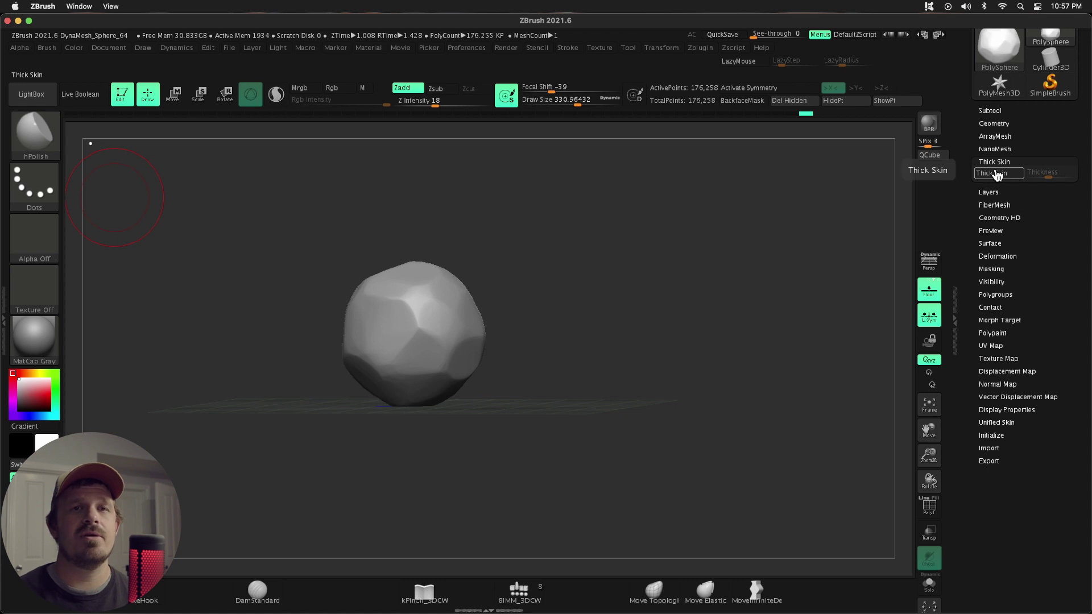
pyautogui.click(996, 174)
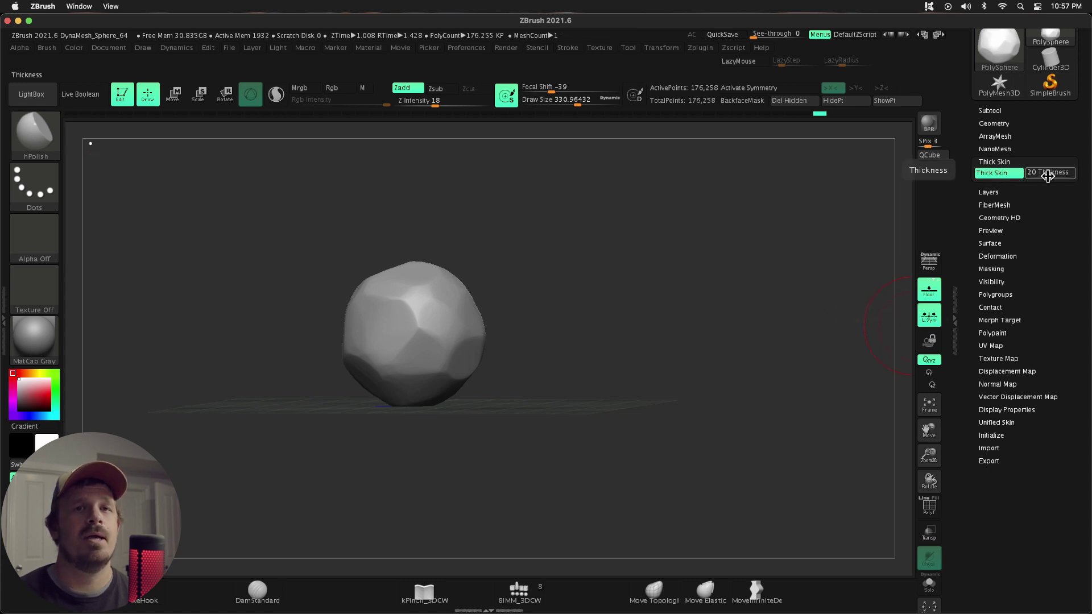
pyautogui.moveTo(1042, 175); pyautogui.dragTo(1046, 177)
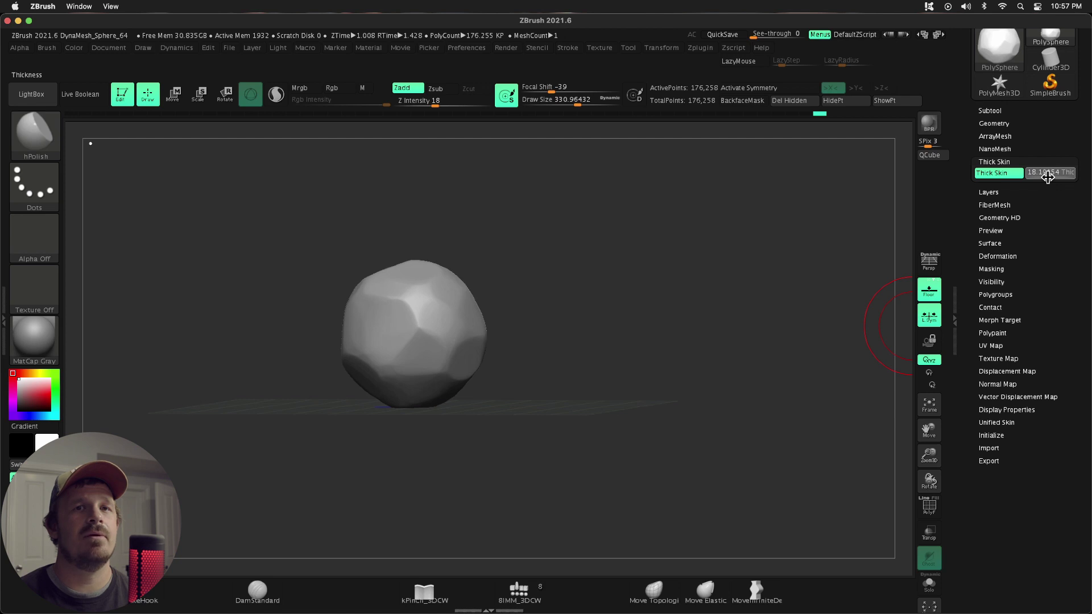
pyautogui.moveTo(1048, 177); pyautogui.dragTo(1045, 178)
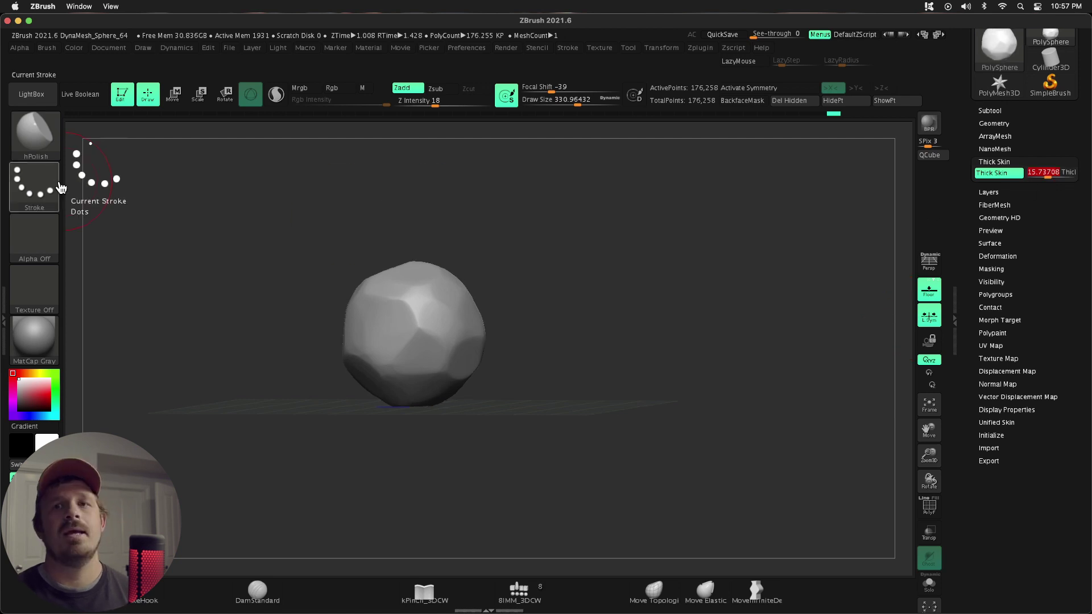
# Test the ClayBuildup brush on the rock, turn Thick Skin off and undo the last stroke.
pyautogui.click(34, 134)
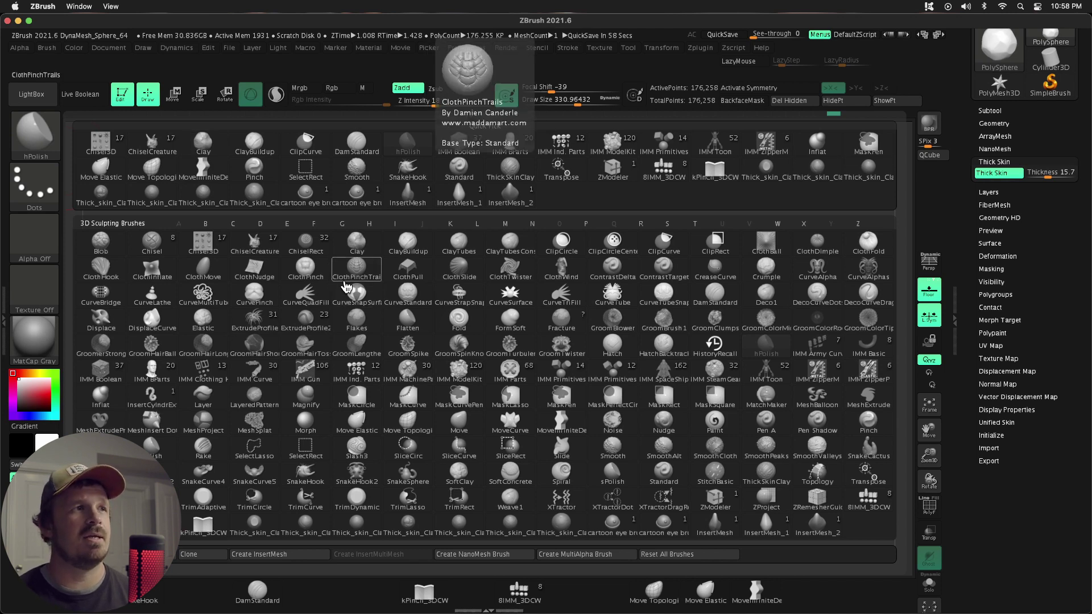
pyautogui.click(256, 146)
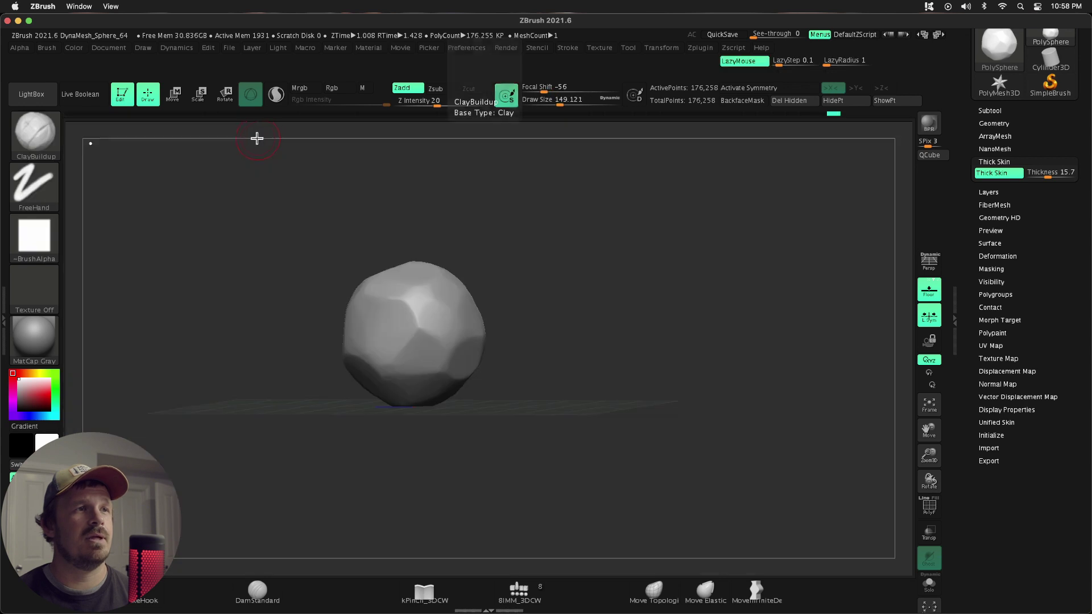
pyautogui.moveTo(428, 331); pyautogui.dragTo(432, 323)
pyautogui.click(1003, 176)
pyautogui.moveTo(512, 267); pyautogui.dragTo(597, 263)
pyautogui.hotkey('ctrl', 'z')
# Enable Thick Skin again with a thickness of about 317 and build up clay on the rock's side.
pyautogui.click(1007, 175)
pyautogui.click(1061, 175)
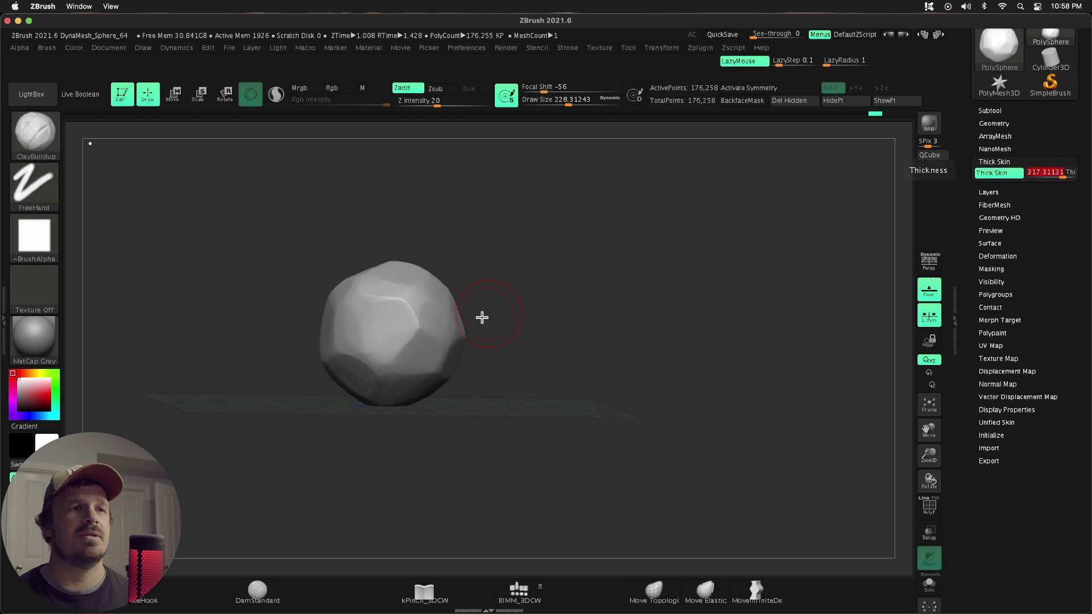
pyautogui.moveTo(433, 323)
pyautogui.mouseDown()
pyautogui.moveTo(441, 334)
pyautogui.moveTo(446, 324)
pyautogui.mouseUp()
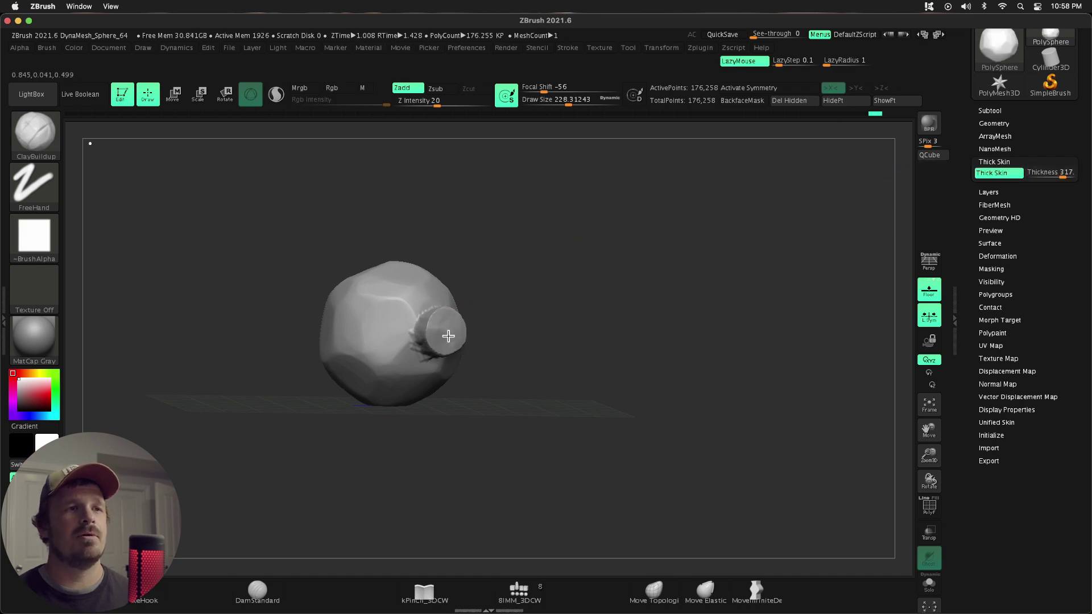
# Undo the clay buildup on the rock's side, try carving into the side with ClayBuildup, and undo the carving.
pyautogui.moveTo(525, 276); pyautogui.dragTo(550, 280)
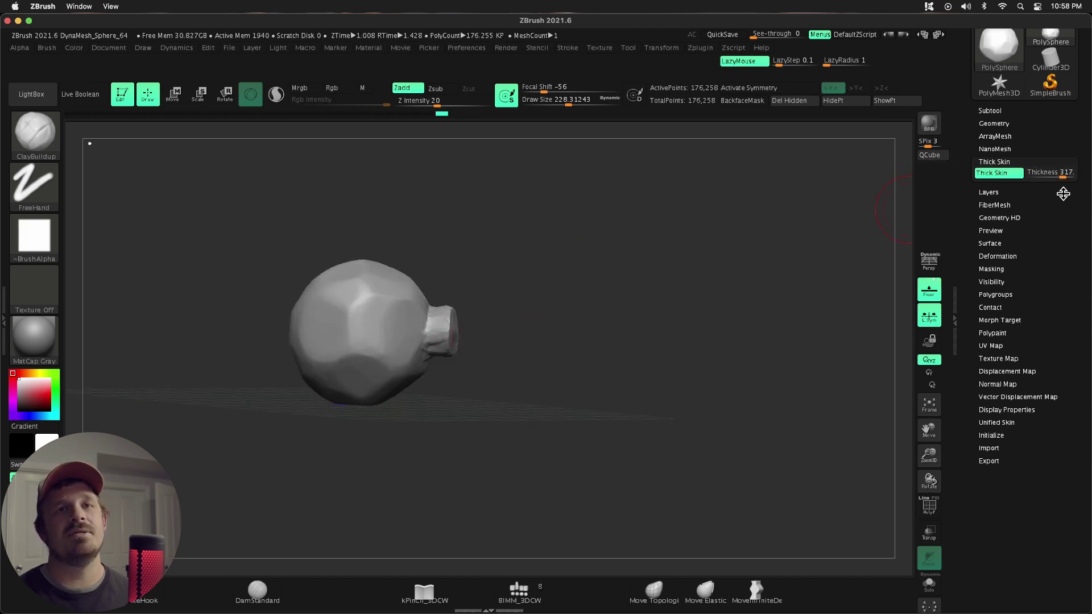
pyautogui.hotkey('ctrl', 'z')
pyautogui.keyDown('alt'); pyautogui.moveTo(425, 337); pyautogui.dragTo(432, 351); pyautogui.keyUp('alt')
pyautogui.moveTo(624, 285)
pyautogui.mouseDown()
pyautogui.moveTo(595, 285)
pyautogui.moveTo(619, 285)
pyautogui.mouseUp()
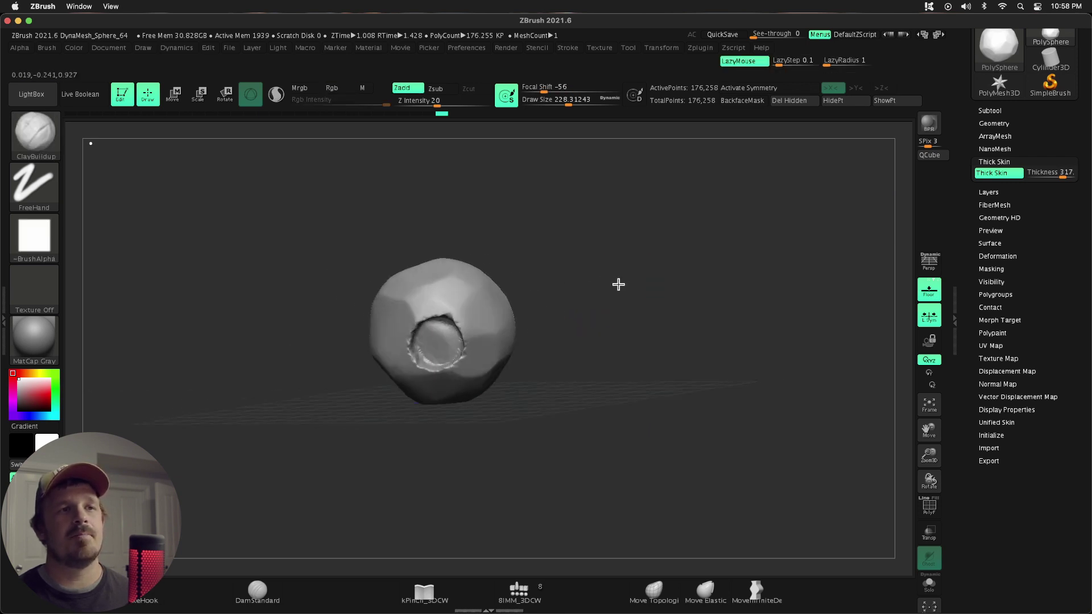
pyautogui.press('super+z')
# Lower the Thick Skin thickness to about 13.5 and switch to the Clay brush.
pyautogui.moveTo(1063, 178); pyautogui.dragTo(1046, 179)
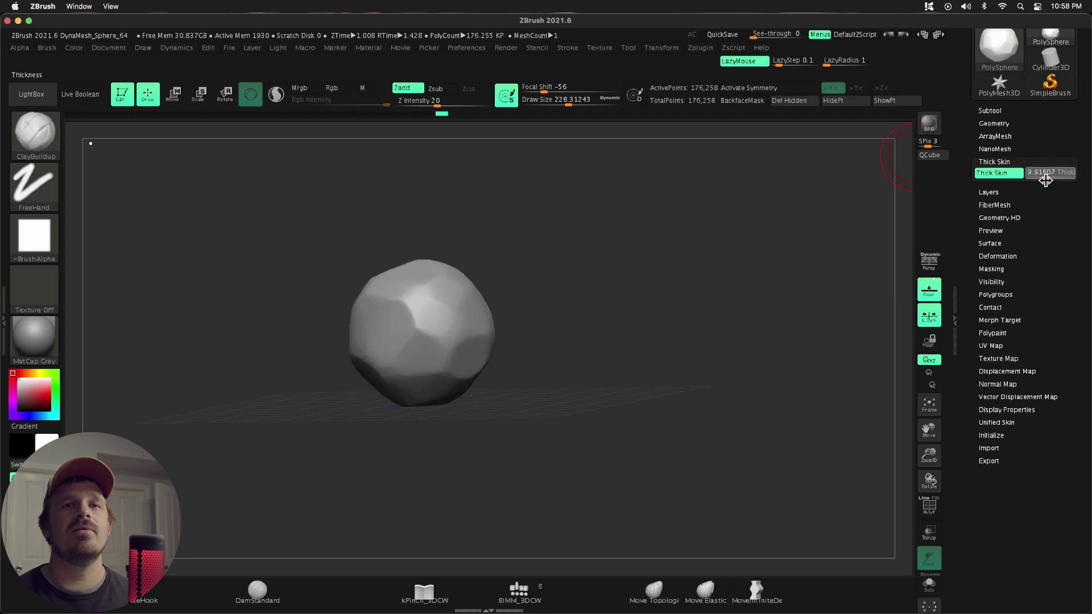
pyautogui.moveTo(1048, 180); pyautogui.dragTo(1047, 179)
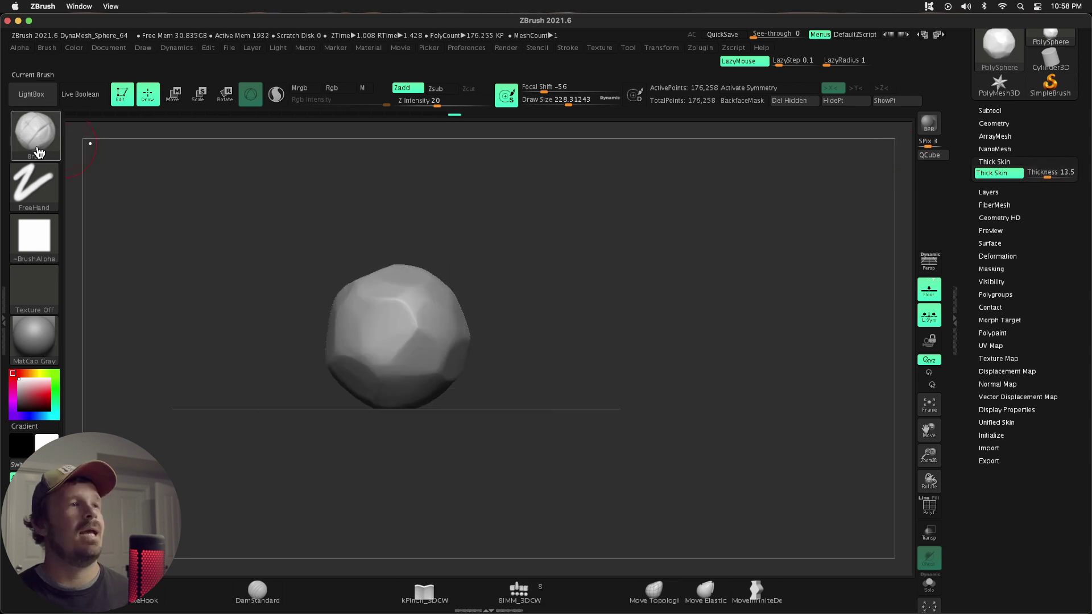
pyautogui.click(39, 149)
pyautogui.click(162, 191)
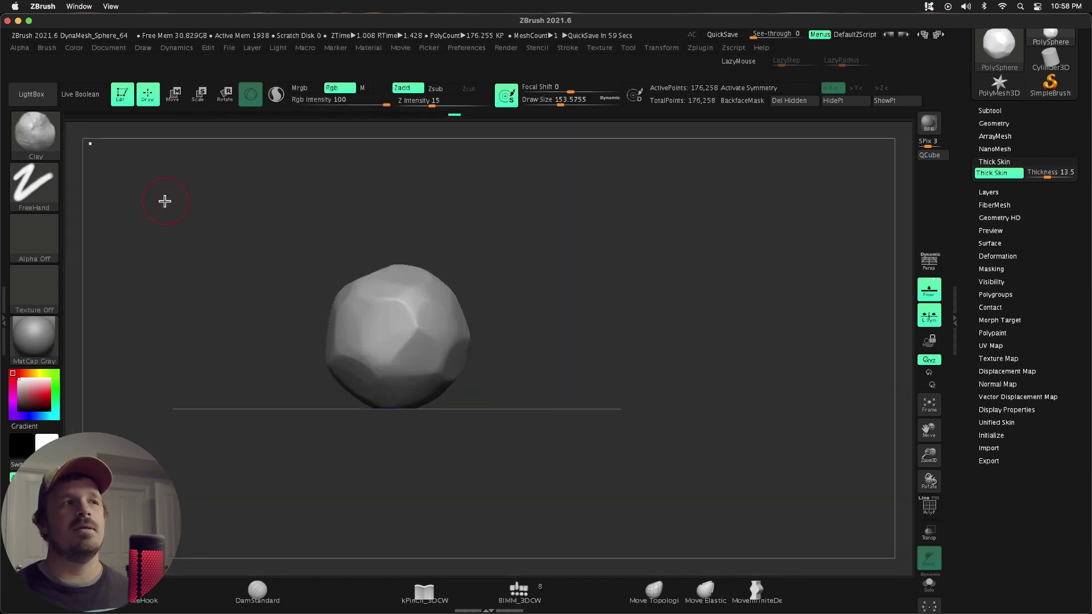
# Enlarge the Clay brush's draw size to about 251, test a stroke on the rock's front and undo it.
pyautogui.moveTo(928, 459); pyautogui.dragTo(927, 447)
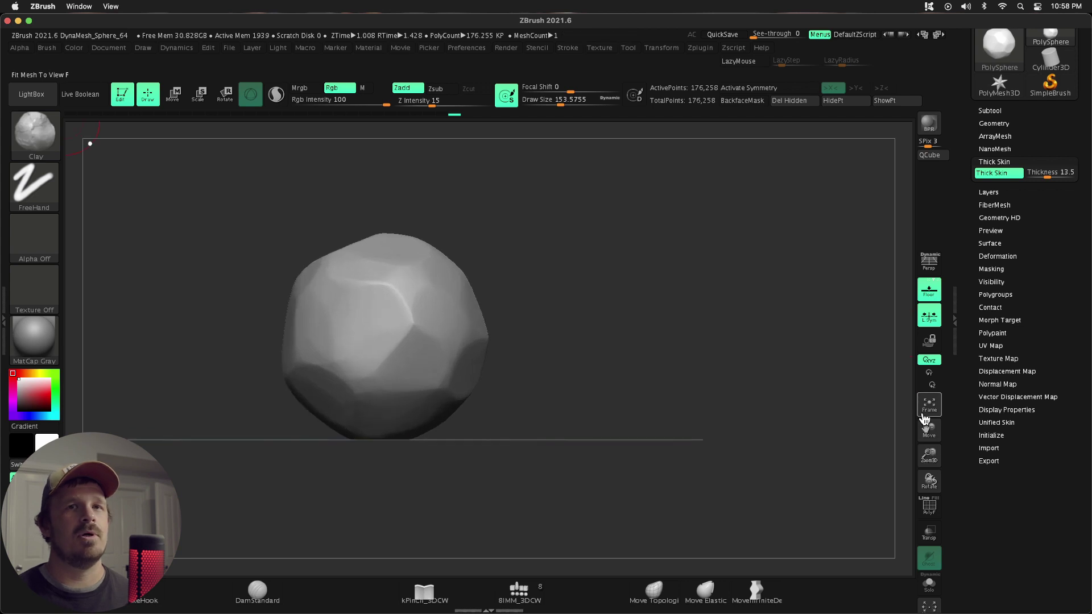
pyautogui.press('s')
pyautogui.moveTo(423, 331); pyautogui.dragTo(431, 333)
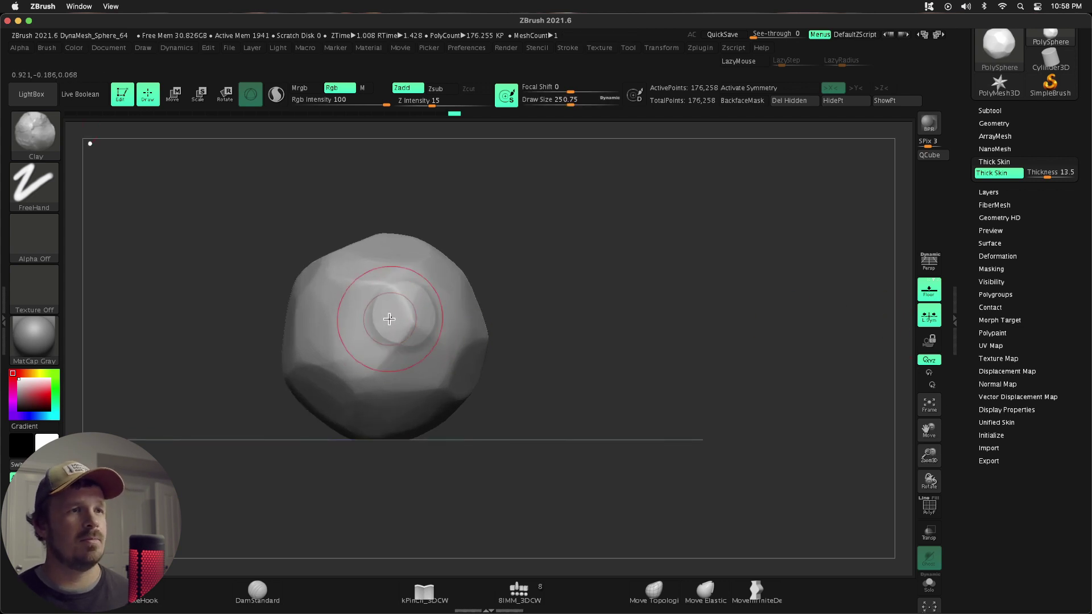
pyautogui.press('super+z')
pyautogui.press('super+z')
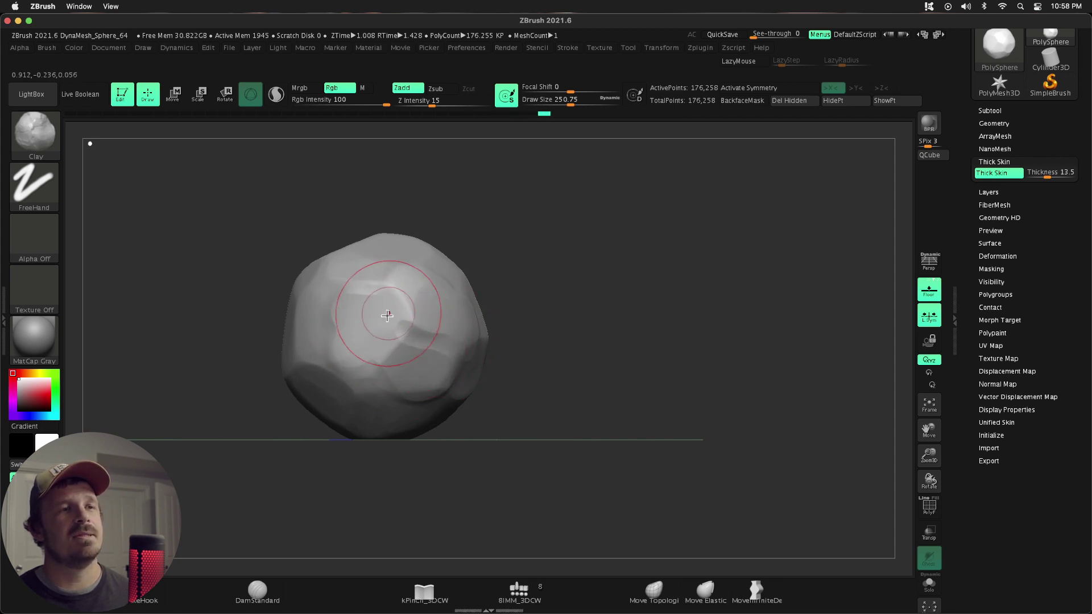
# Build up broad, overlapping Clay strokes across the rock's facets from several sides.
pyautogui.moveTo(582, 290); pyautogui.dragTo(566, 287)
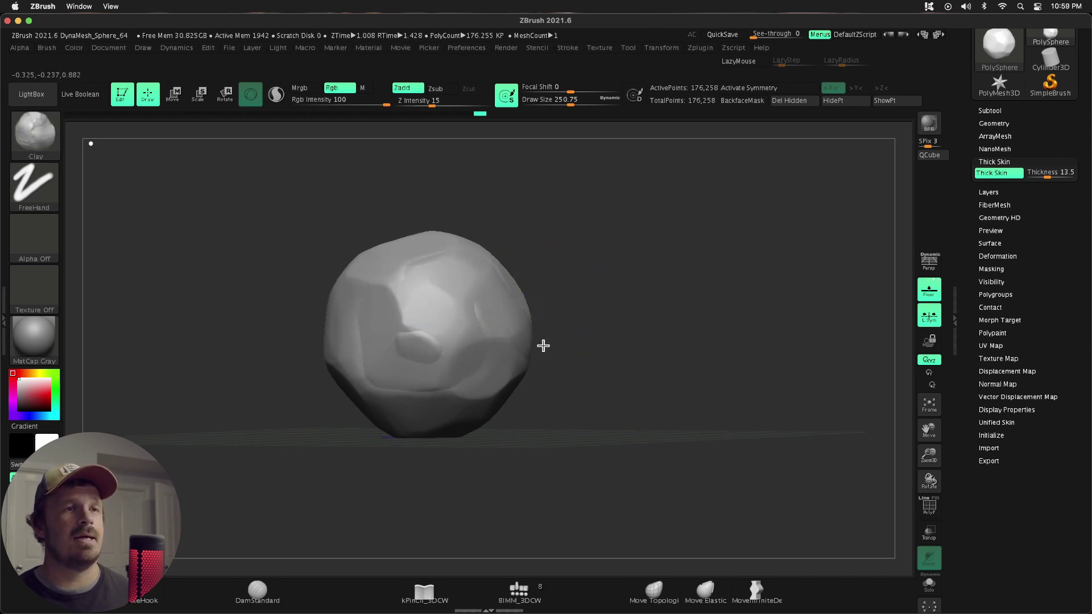
pyautogui.moveTo(543, 345)
pyautogui.mouseDown()
pyautogui.moveTo(646, 402)
pyautogui.moveTo(369, 358)
pyautogui.mouseUp()
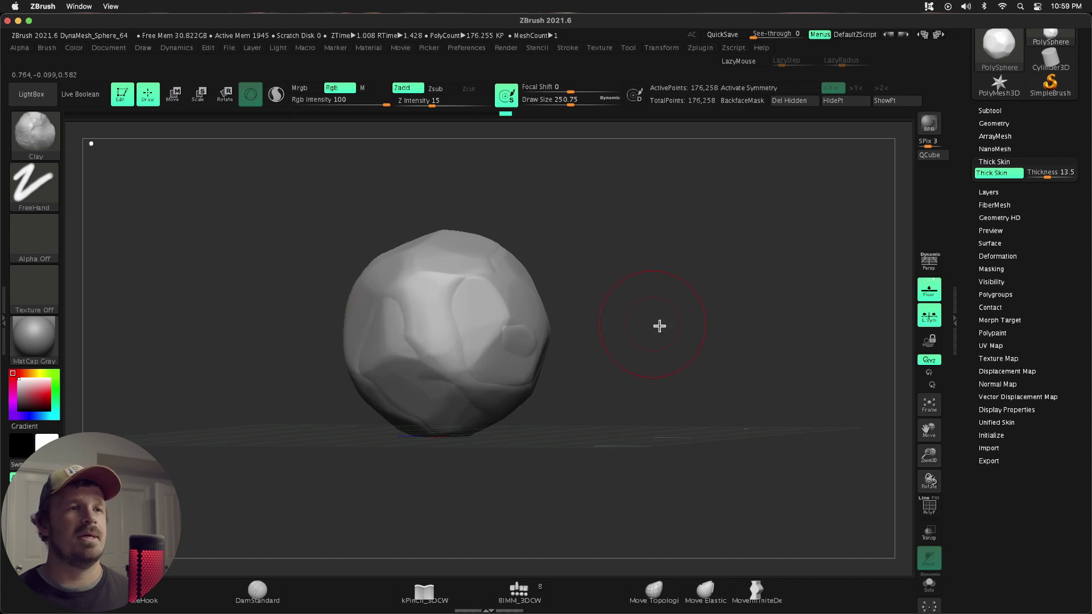
pyautogui.moveTo(686, 354); pyautogui.dragTo(872, 422)
pyautogui.moveTo(929, 458); pyautogui.dragTo(989, 444)
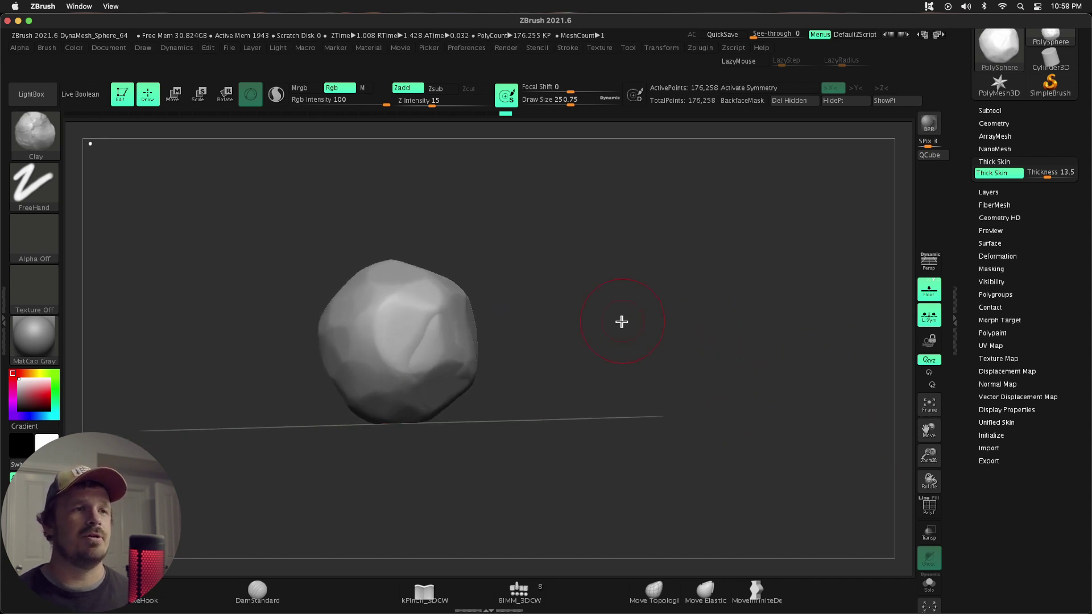
pyautogui.moveTo(621, 322); pyautogui.dragTo(402, 316)
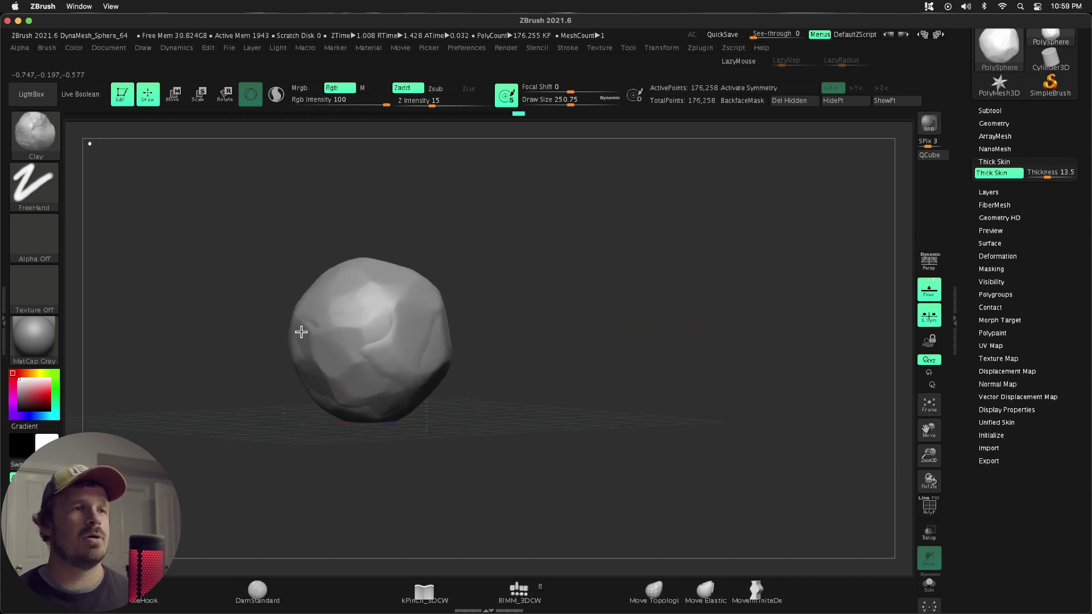
pyautogui.moveTo(301, 332)
pyautogui.mouseDown()
pyautogui.moveTo(266, 277)
pyautogui.moveTo(224, 334)
pyautogui.moveTo(256, 359)
pyautogui.moveTo(250, 380)
pyautogui.mouseUp()
pyautogui.keyDown('shift'); pyautogui.moveTo(409, 352); pyautogui.dragTo(802, 341); pyautogui.keyUp('shift')
pyautogui.moveTo(416, 294)
pyautogui.mouseDown()
pyautogui.moveTo(401, 301)
pyautogui.moveTo(439, 342)
pyautogui.moveTo(324, 393)
pyautogui.moveTo(377, 300)
pyautogui.moveTo(402, 361)
pyautogui.moveTo(361, 336)
pyautogui.moveTo(372, 288)
pyautogui.mouseUp()
pyautogui.moveTo(475, 310)
pyautogui.mouseDown()
pyautogui.moveTo(507, 319)
pyautogui.moveTo(405, 436)
pyautogui.moveTo(360, 454)
pyautogui.moveTo(361, 390)
pyautogui.mouseUp()
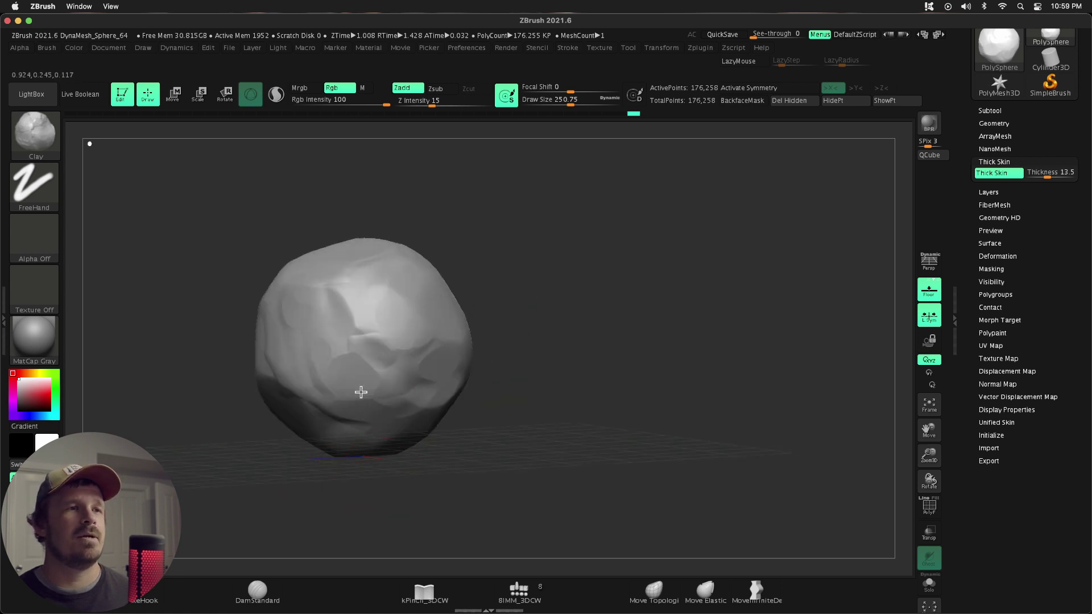
pyautogui.moveTo(362, 320); pyautogui.dragTo(368, 284)
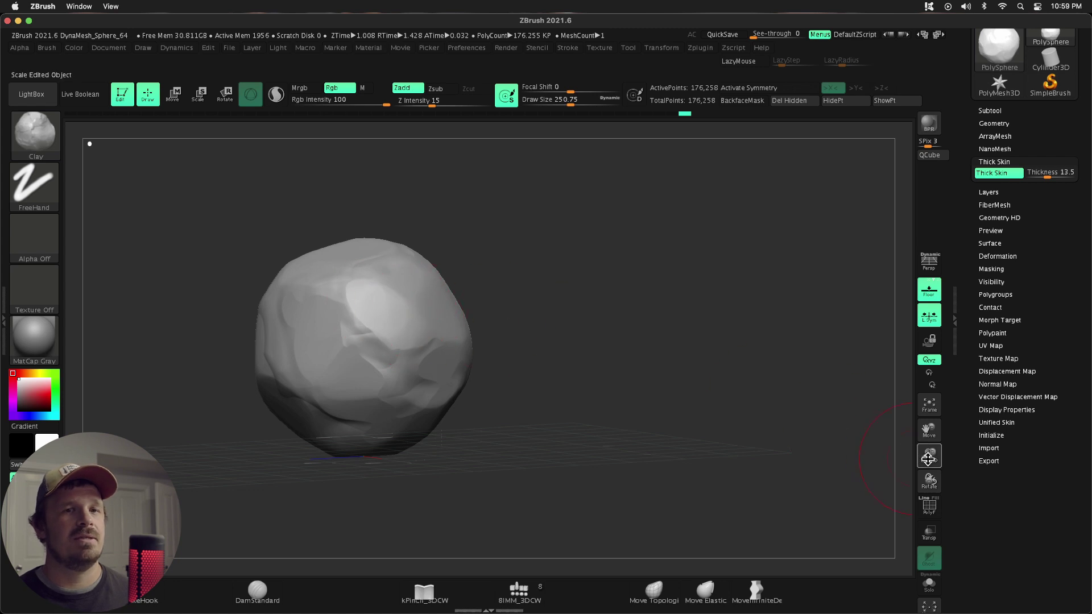
# Reduce the Clay brush's draw size to about 132 and add finer strokes along the rock's ridges and facet edges.
pyautogui.moveTo(927, 459); pyautogui.dragTo(927, 481)
pyautogui.moveTo(683, 355); pyautogui.dragTo(624, 383)
pyautogui.press('s')
pyautogui.moveTo(469, 424)
pyautogui.mouseDown()
pyautogui.moveTo(434, 426)
pyautogui.moveTo(418, 393)
pyautogui.moveTo(480, 365)
pyautogui.moveTo(417, 409)
pyautogui.mouseUp()
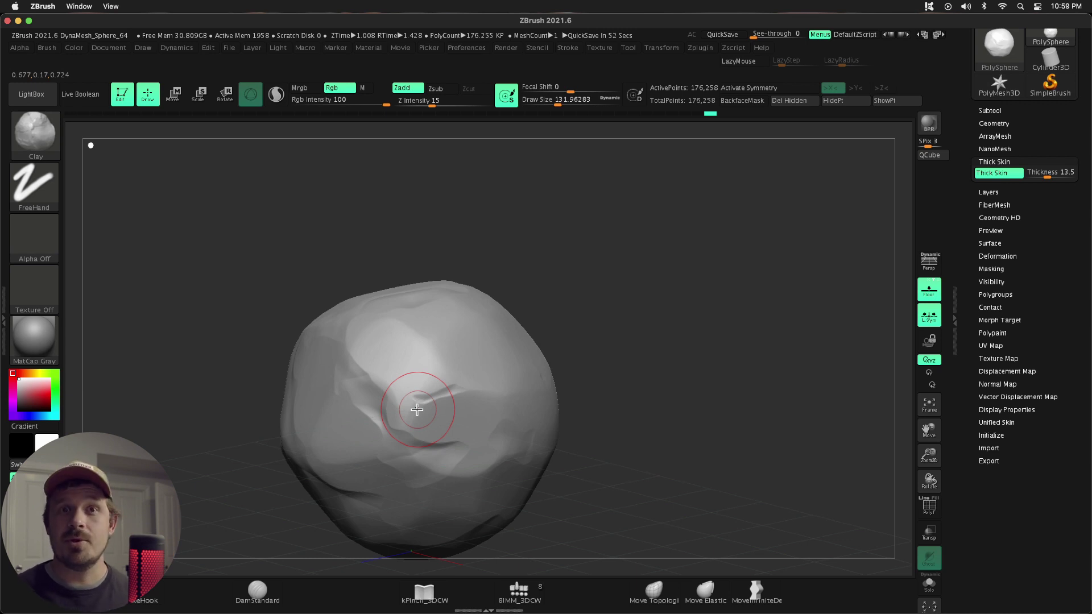
pyautogui.moveTo(417, 410)
pyautogui.mouseDown()
pyautogui.moveTo(415, 459)
pyautogui.moveTo(378, 438)
pyautogui.mouseUp()
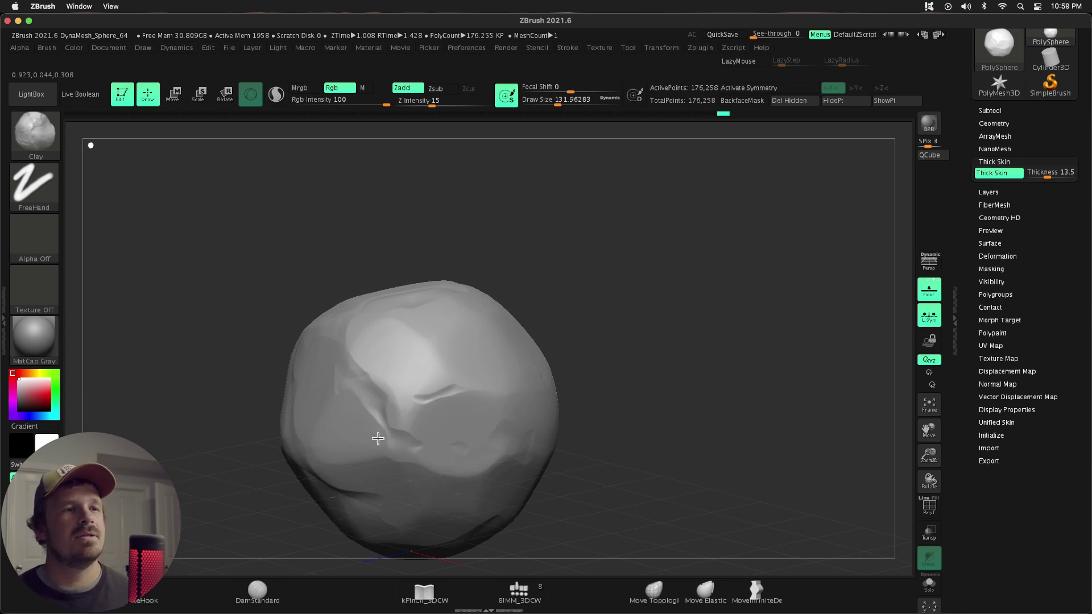
pyautogui.moveTo(706, 383)
pyautogui.mouseDown()
pyautogui.moveTo(666, 373)
pyautogui.moveTo(617, 409)
pyautogui.mouseUp()
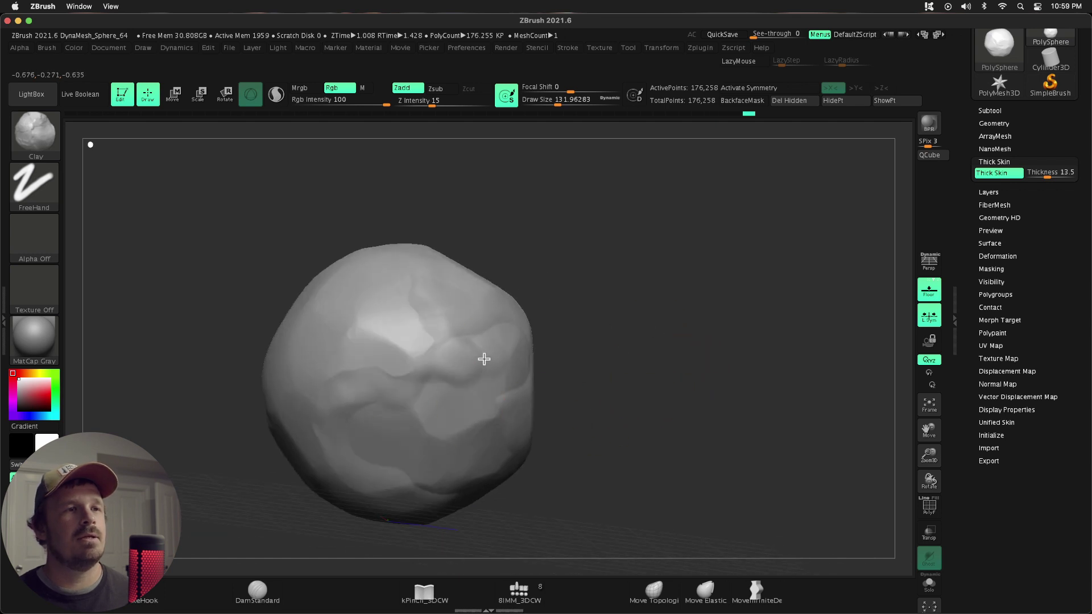
pyautogui.moveTo(462, 394); pyautogui.dragTo(366, 421)
pyautogui.moveTo(390, 436)
pyautogui.mouseDown()
pyautogui.moveTo(402, 449)
pyautogui.moveTo(468, 412)
pyautogui.moveTo(480, 419)
pyautogui.moveTo(424, 447)
pyautogui.mouseUp()
pyautogui.moveTo(571, 396); pyautogui.dragTo(597, 370)
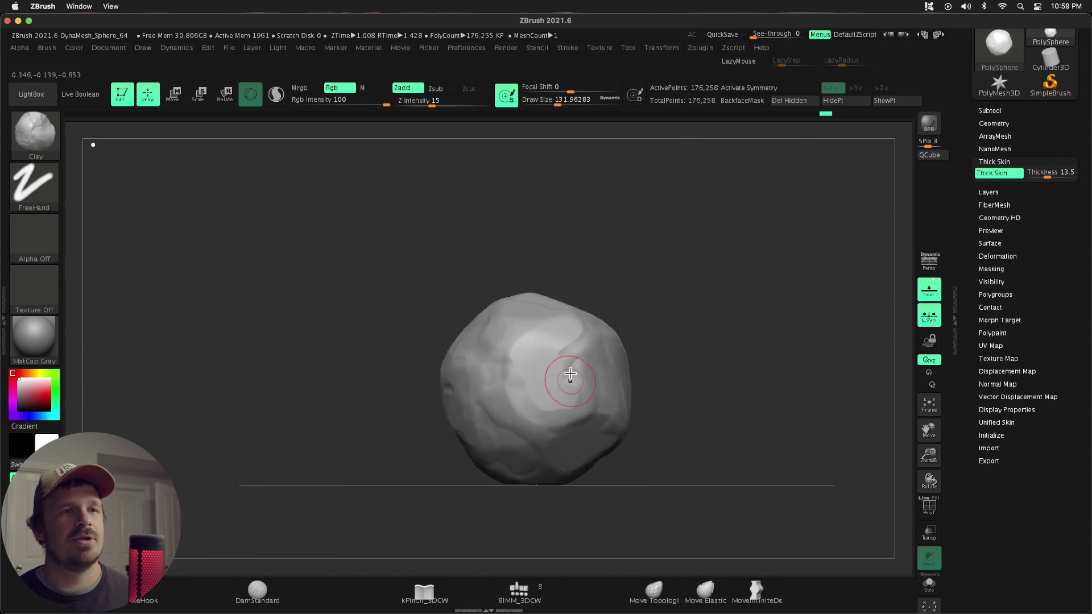
# Continue the fine Clay strokes over the rock's top and remaining sides.
pyautogui.moveTo(654, 360); pyautogui.dragTo(707, 350)
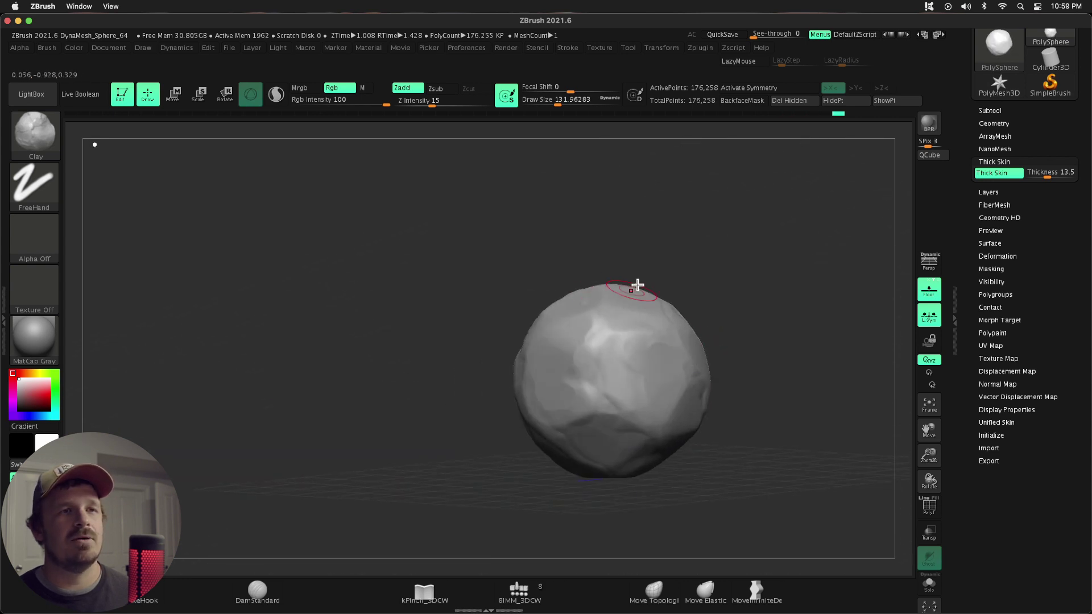
pyautogui.moveTo(757, 286); pyautogui.dragTo(772, 311)
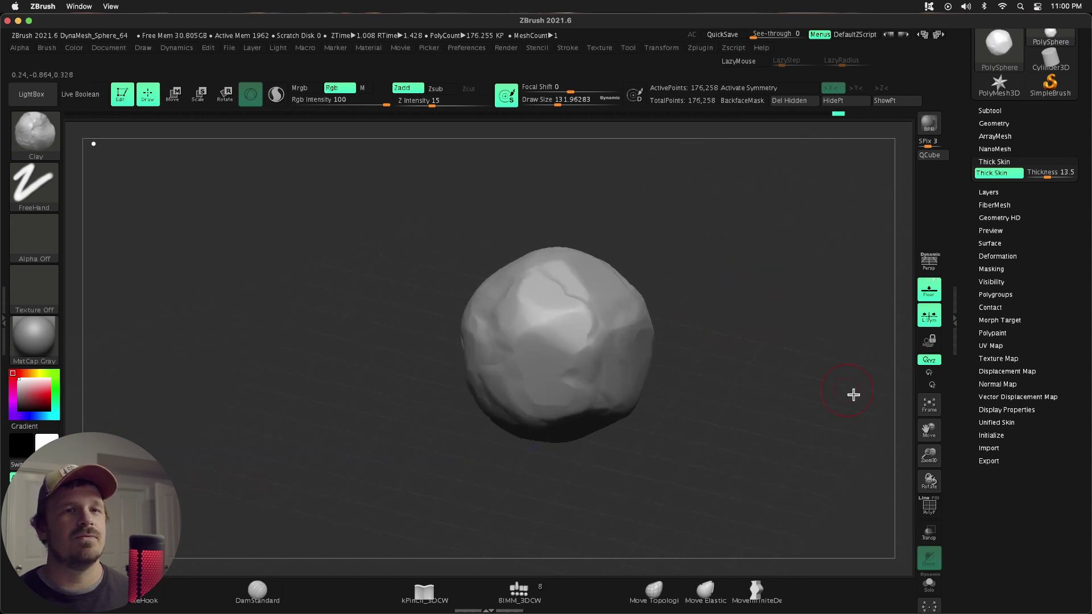
pyautogui.moveTo(929, 454); pyautogui.dragTo(928, 430)
pyautogui.moveTo(876, 398); pyautogui.dragTo(815, 338)
pyautogui.moveTo(524, 309); pyautogui.dragTo(554, 309)
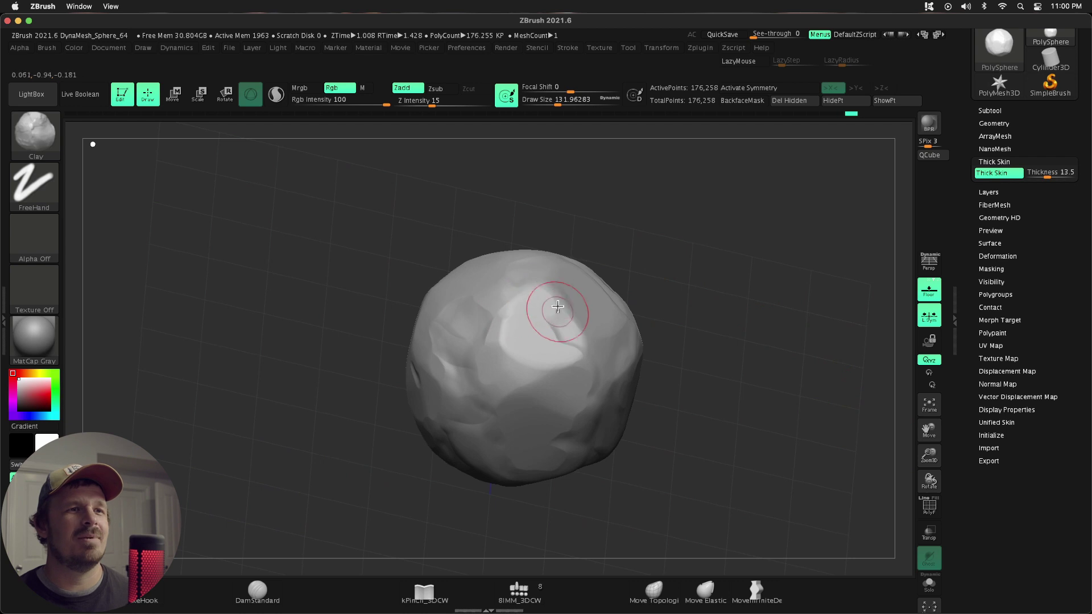
pyautogui.moveTo(534, 268); pyautogui.dragTo(541, 290)
pyautogui.moveTo(541, 290)
pyautogui.mouseDown()
pyautogui.moveTo(521, 287)
pyautogui.moveTo(443, 348)
pyautogui.moveTo(437, 382)
pyautogui.mouseUp()
pyautogui.moveTo(468, 373); pyautogui.dragTo(455, 385)
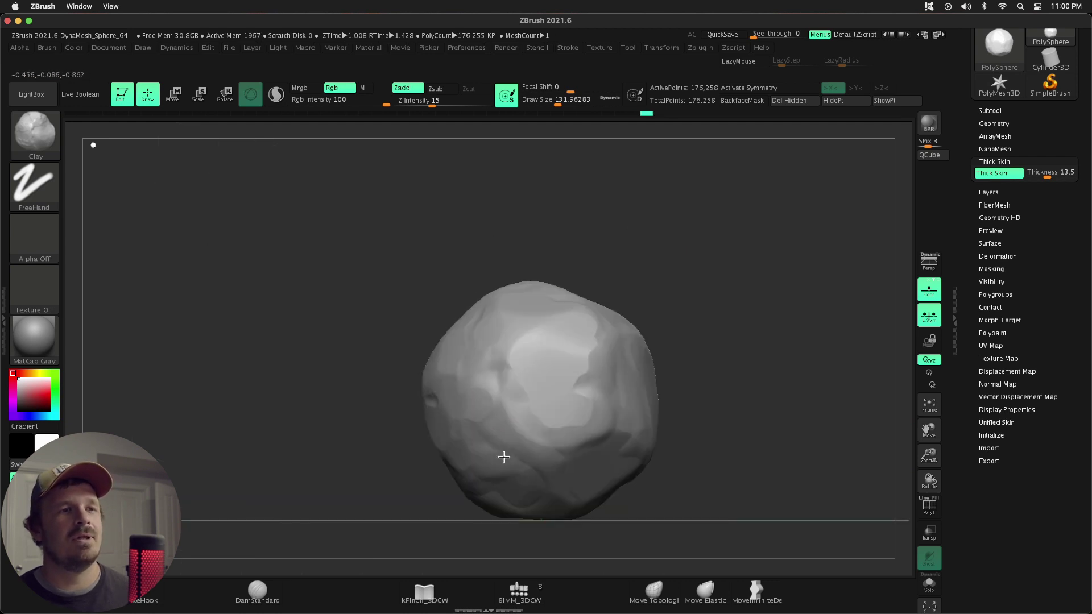
pyautogui.moveTo(929, 454); pyautogui.dragTo(929, 455)
pyautogui.moveTo(931, 430); pyautogui.dragTo(920, 424)
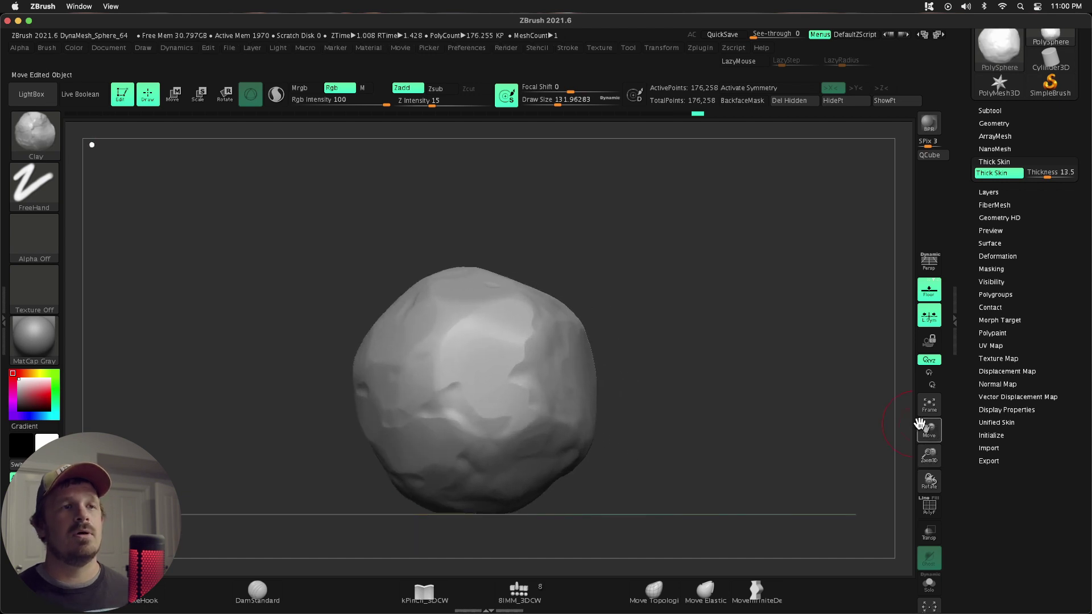
# Change the Clay brush's stroke type to Spray, set the draw size to about 202 and test it on the rock.
pyautogui.click(30, 197)
pyautogui.click(313, 195)
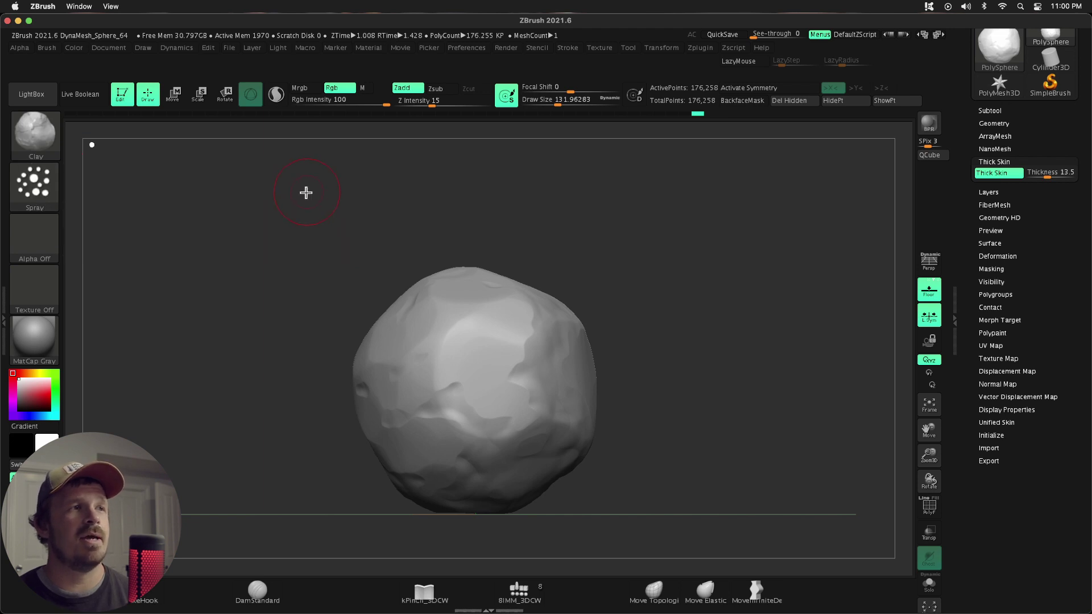
pyautogui.press('s')
pyautogui.moveTo(497, 375)
pyautogui.mouseDown()
pyautogui.moveTo(444, 337)
pyautogui.moveTo(488, 366)
pyautogui.mouseUp()
# Undo the Spray test strokes and roll the undo history back to the faceted rock before any Clay strokes.
pyautogui.press('ctrl')
pyautogui.hotkey('ctrl', 'z')
pyautogui.hotkey('ctrl', 'z')
pyautogui.hotkey('ctrl', 'z')
pyautogui.hotkey('ctrl', 'z')
pyautogui.hotkey('ctrl', 'z')
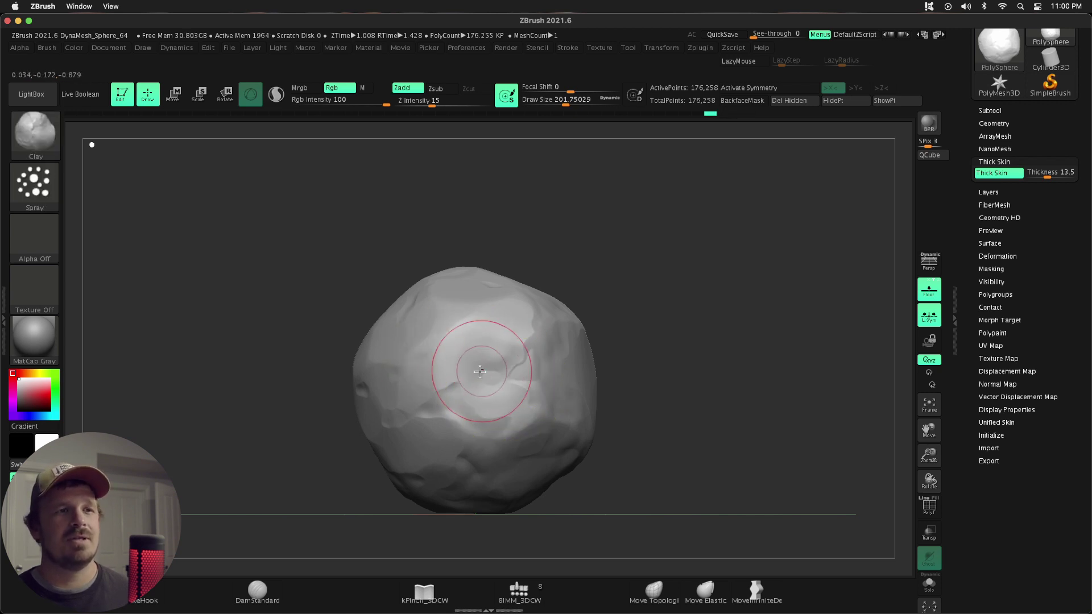
pyautogui.hotkey('ctrl', 'z')
pyautogui.hotkey('ctrl', 'z')
pyautogui.moveTo(663, 336); pyautogui.dragTo(600, 369)
pyautogui.keyDown('shift'); pyautogui.moveTo(734, 273); pyautogui.dragTo(797, 236); pyautogui.keyUp('shift')
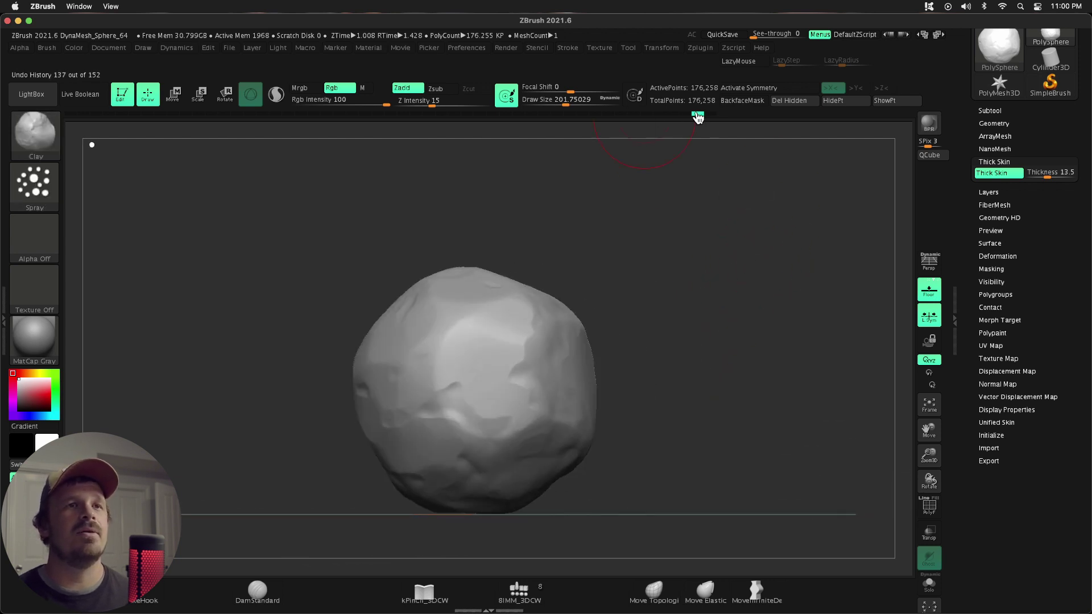
pyautogui.moveTo(698, 115); pyautogui.dragTo(326, 114)
# Build up Spray Clay strokes across the rock's facets, reducing the draw size to about 128 along the way.
pyautogui.click(483, 385)
pyautogui.click(491, 420)
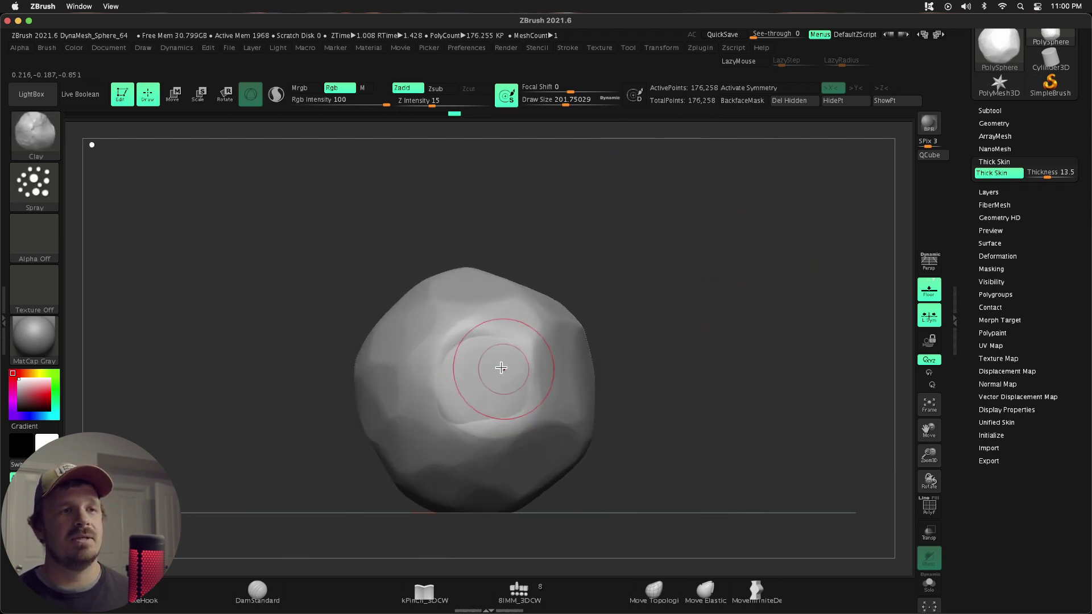
pyautogui.moveTo(500, 366)
pyautogui.mouseDown()
pyautogui.moveTo(420, 346)
pyautogui.moveTo(456, 422)
pyautogui.moveTo(528, 460)
pyautogui.mouseUp()
pyautogui.moveTo(411, 455)
pyautogui.mouseDown()
pyautogui.moveTo(412, 390)
pyautogui.moveTo(687, 334)
pyautogui.moveTo(465, 390)
pyautogui.mouseUp()
pyautogui.moveTo(396, 394); pyautogui.dragTo(598, 329)
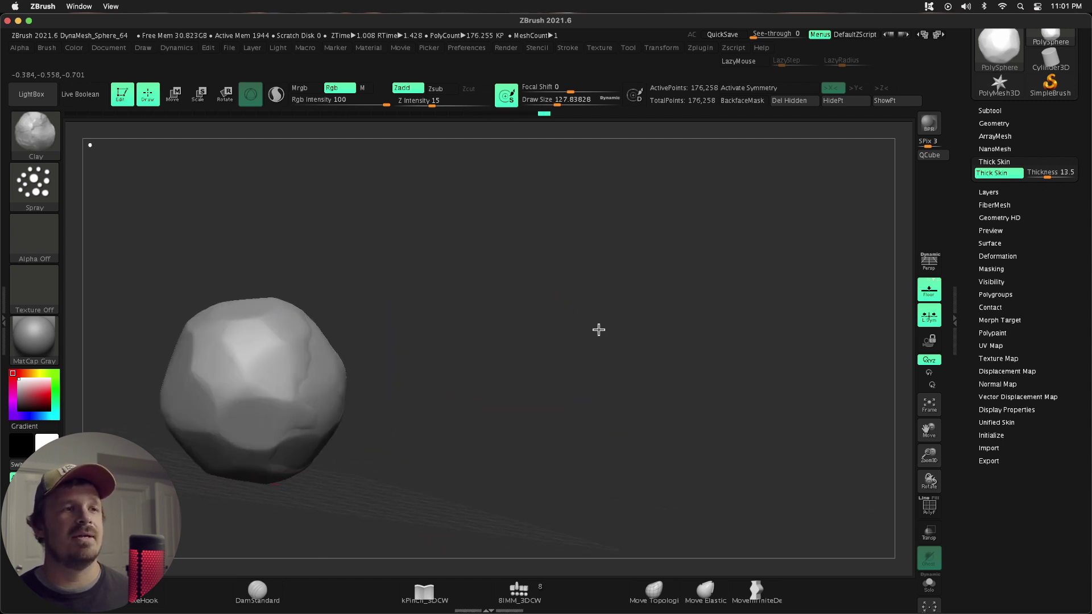
pyautogui.click(932, 417)
pyautogui.moveTo(358, 320)
pyautogui.mouseDown()
pyautogui.moveTo(615, 326)
pyautogui.moveTo(449, 312)
pyautogui.mouseUp()
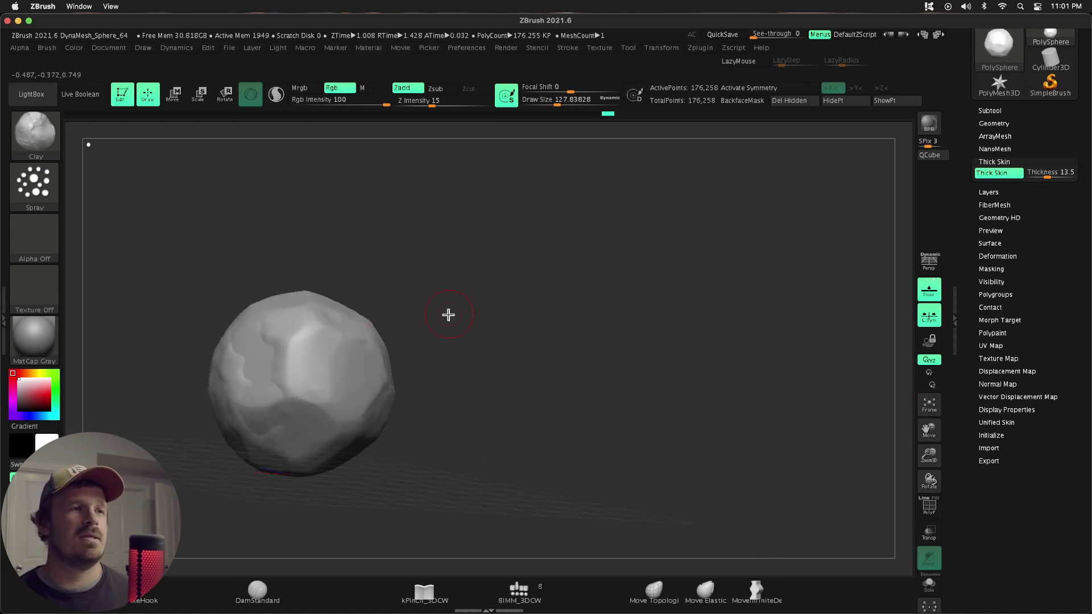
pyautogui.moveTo(363, 398)
pyautogui.mouseDown()
pyautogui.moveTo(244, 359)
pyautogui.moveTo(258, 385)
pyautogui.moveTo(252, 400)
pyautogui.moveTo(264, 347)
pyautogui.moveTo(317, 366)
pyautogui.moveTo(264, 432)
pyautogui.moveTo(330, 431)
pyautogui.moveTo(315, 343)
pyautogui.moveTo(363, 356)
pyautogui.moveTo(305, 369)
pyautogui.mouseUp()
pyautogui.keyDown('shift'); pyautogui.moveTo(517, 320); pyautogui.dragTo(498, 308); pyautogui.keyUp('shift')
# Add Spray Clay ridges and chips to the rock's front facet, lower edges and adjoining side.
pyautogui.moveTo(929, 456); pyautogui.dragTo(928, 484)
pyautogui.moveTo(929, 431); pyautogui.dragTo(995, 410)
pyautogui.moveTo(683, 370); pyautogui.dragTo(373, 414)
pyautogui.moveTo(690, 300); pyautogui.dragTo(704, 291)
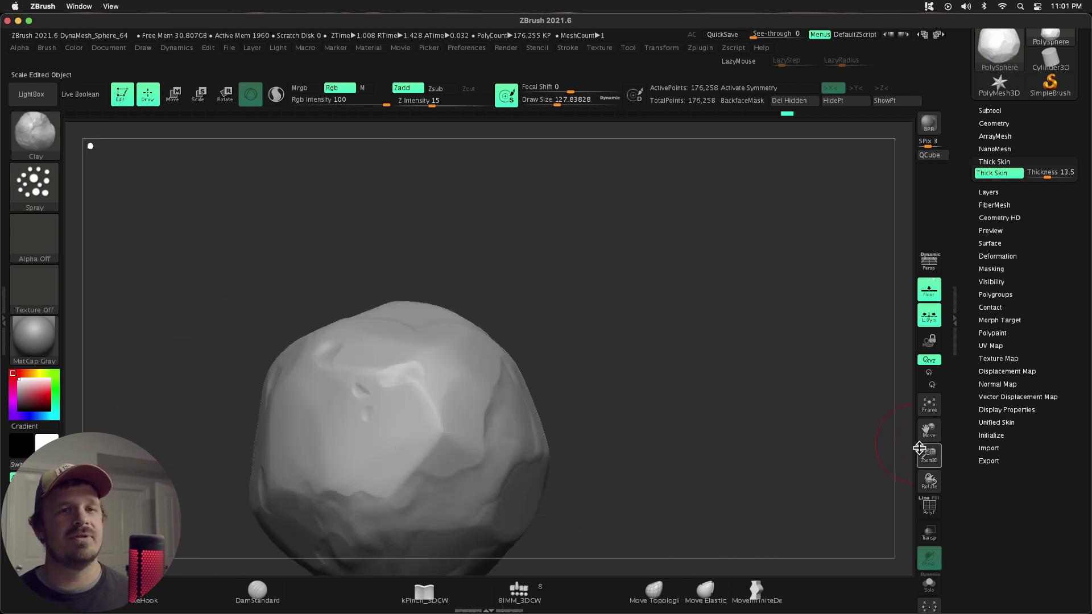
pyautogui.moveTo(929, 432); pyautogui.dragTo(1018, 274)
pyautogui.moveTo(504, 410)
pyautogui.mouseDown()
pyautogui.moveTo(466, 426)
pyautogui.moveTo(429, 412)
pyautogui.moveTo(452, 367)
pyautogui.mouseUp()
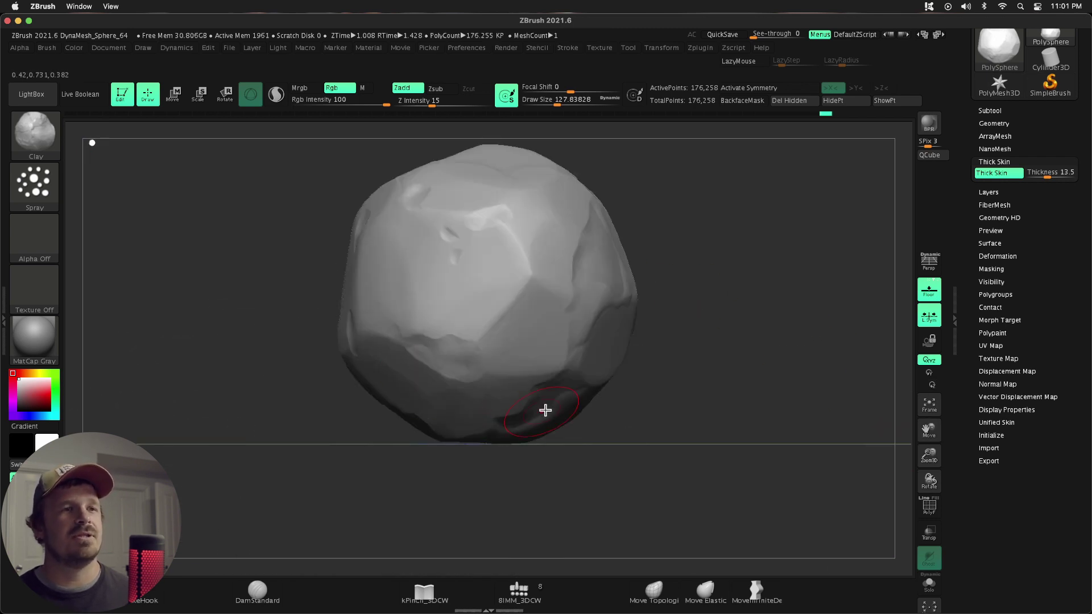
pyautogui.moveTo(546, 410); pyautogui.dragTo(529, 427)
pyautogui.moveTo(595, 344); pyautogui.dragTo(599, 254)
# Extend the Spray Clay texture over the neighbouring side facets and down to the rock's lower edge.
pyautogui.moveTo(734, 341); pyautogui.dragTo(683, 369)
pyautogui.moveTo(929, 431); pyautogui.dragTo(863, 471)
pyautogui.moveTo(808, 409); pyautogui.dragTo(739, 376)
pyautogui.moveTo(554, 347); pyautogui.dragTo(603, 298)
pyautogui.moveTo(682, 264)
pyautogui.mouseDown()
pyautogui.moveTo(617, 349)
pyautogui.moveTo(673, 378)
pyautogui.moveTo(663, 453)
pyautogui.moveTo(575, 458)
pyautogui.moveTo(538, 439)
pyautogui.mouseUp()
pyautogui.moveTo(507, 488)
pyautogui.mouseDown()
pyautogui.moveTo(542, 495)
pyautogui.moveTo(586, 409)
pyautogui.mouseUp()
pyautogui.moveTo(763, 382); pyautogui.dragTo(705, 356)
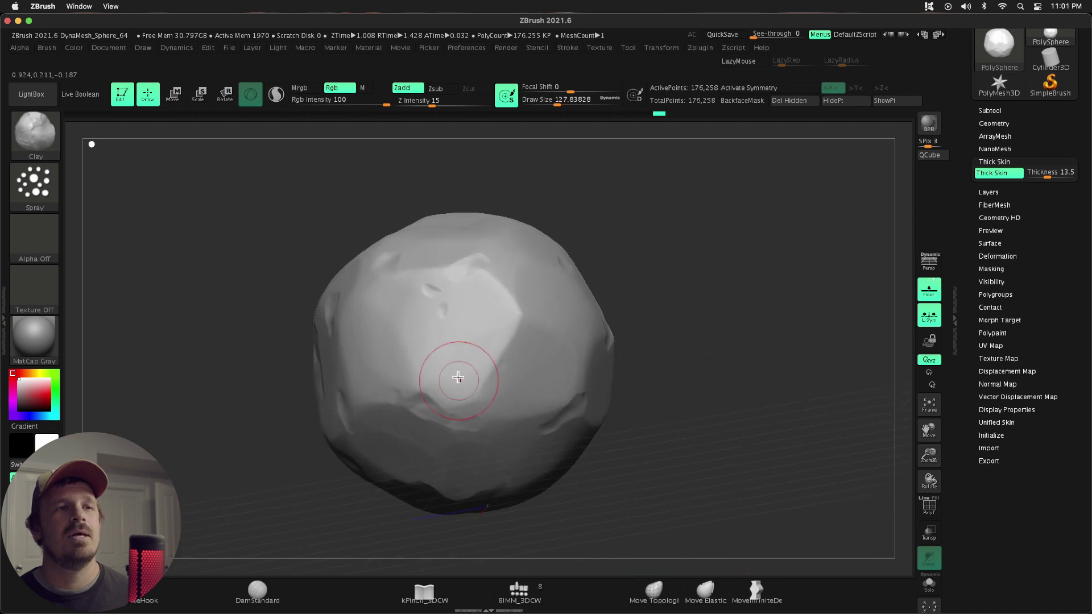
# Roughen the rock's smoother opposite side with short Spray Clay strokes that form small chips and pits.
pyautogui.moveTo(492, 395)
pyautogui.mouseDown()
pyautogui.moveTo(539, 400)
pyautogui.moveTo(496, 468)
pyautogui.mouseUp()
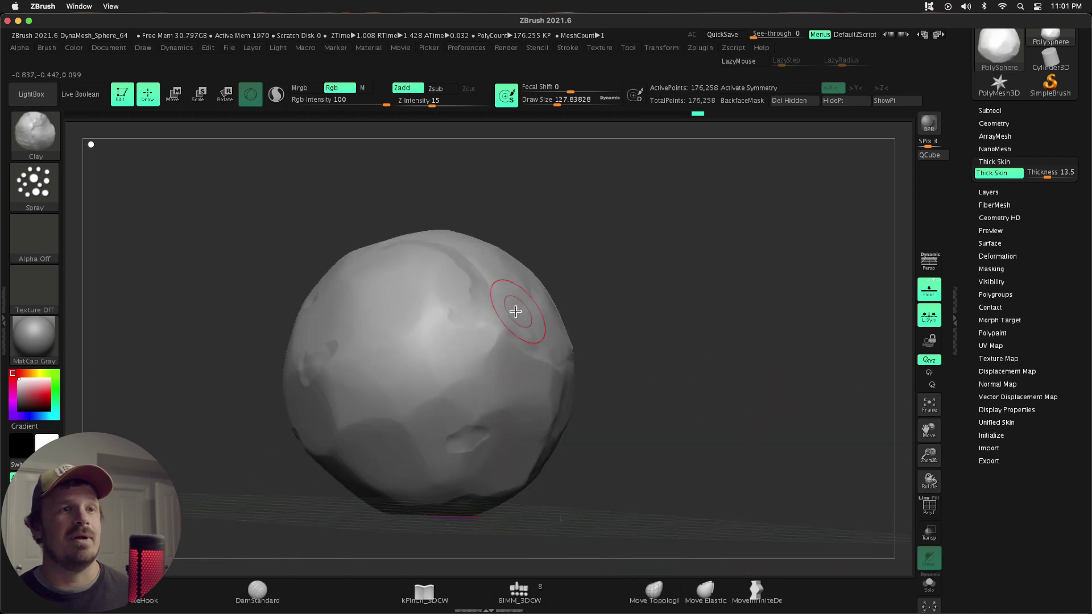
pyautogui.moveTo(503, 297)
pyautogui.mouseDown()
pyautogui.moveTo(447, 271)
pyautogui.moveTo(487, 307)
pyautogui.mouseUp()
pyautogui.moveTo(614, 307); pyautogui.dragTo(711, 281)
pyautogui.moveTo(457, 366)
pyautogui.mouseDown()
pyautogui.moveTo(447, 349)
pyautogui.moveTo(483, 362)
pyautogui.moveTo(478, 376)
pyautogui.mouseUp()
pyautogui.moveTo(431, 340); pyautogui.dragTo(420, 330)
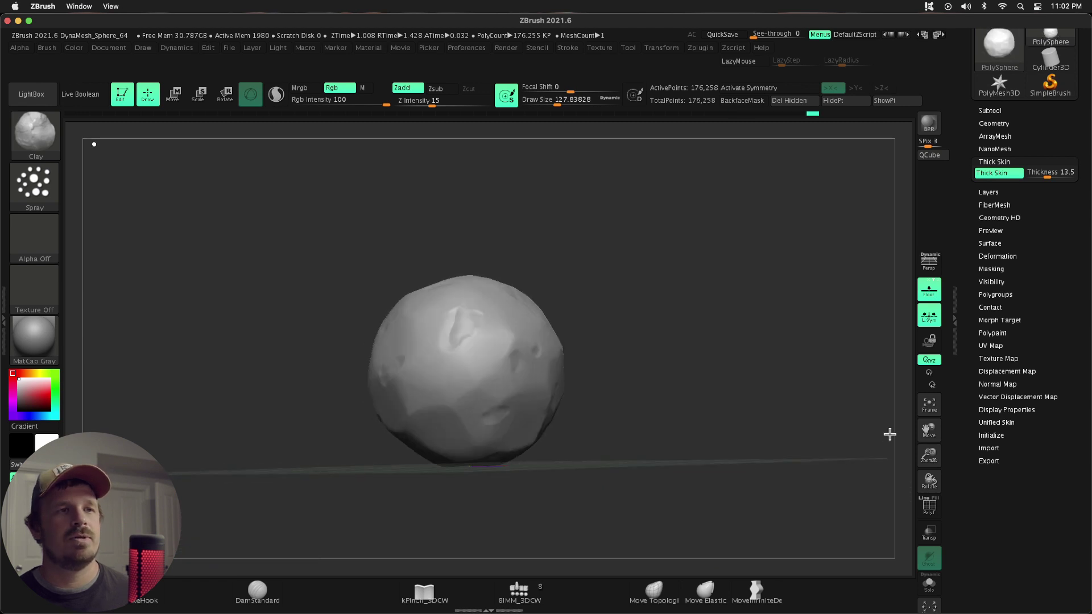
pyautogui.moveTo(891, 434); pyautogui.dragTo(910, 457)
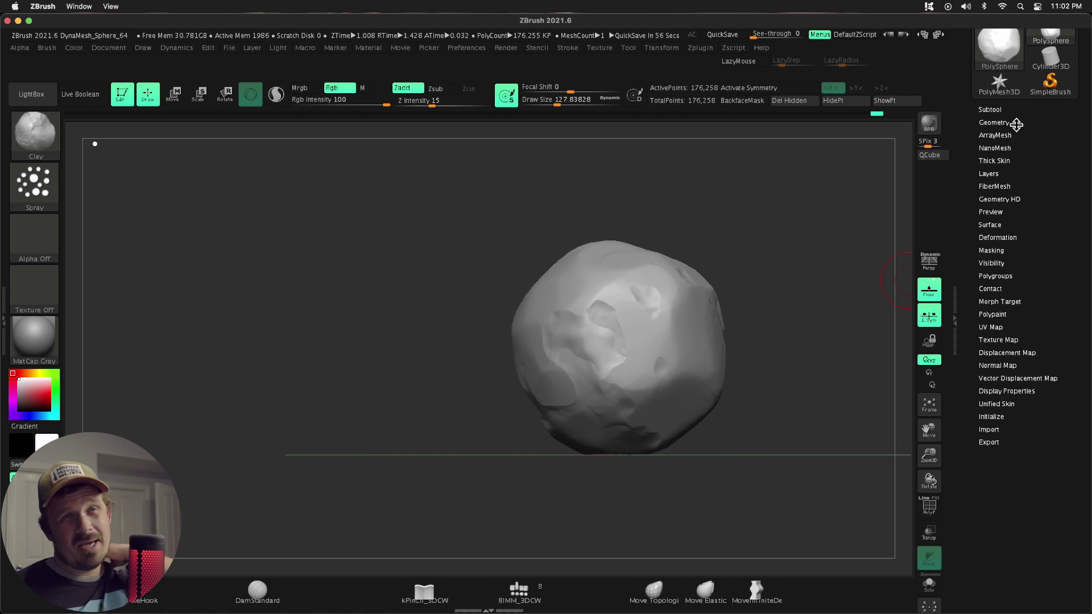
# Enable Thick Skin for the rock and set its thickness to 5.96.
pyautogui.click(997, 161)
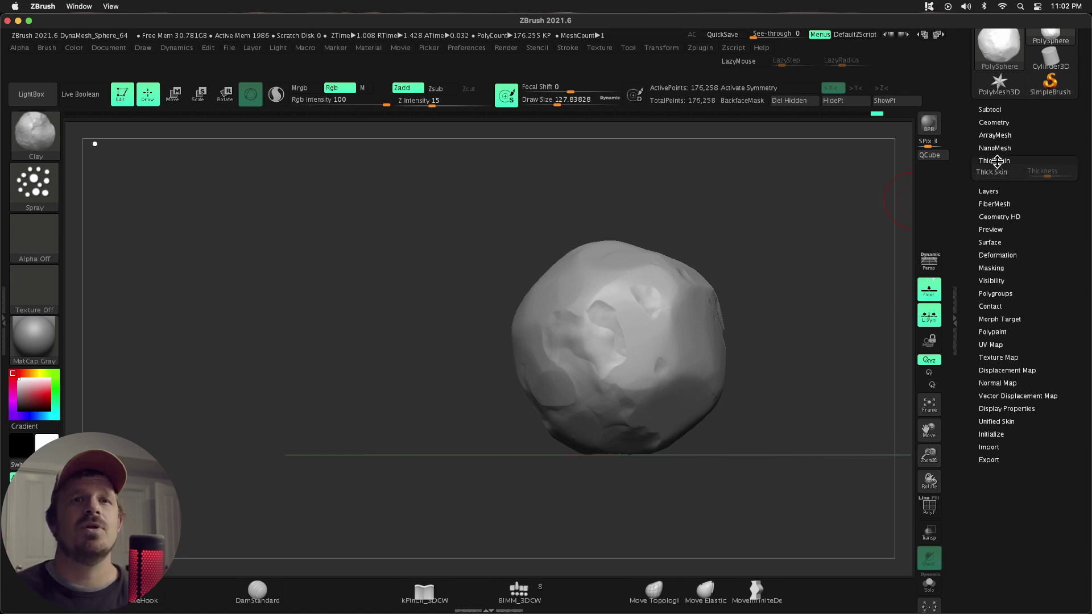
pyautogui.click(995, 173)
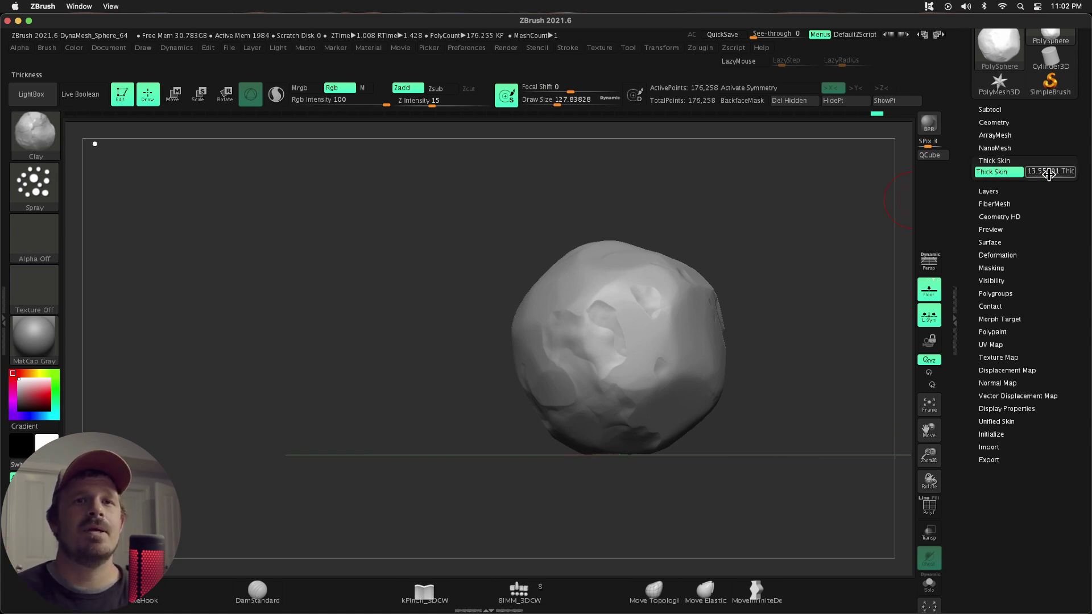
pyautogui.moveTo(1048, 174); pyautogui.dragTo(1046, 176)
# Switch to the number 2 brush in the Thick_skin_Clay series.
pyautogui.moveTo(926, 430); pyautogui.dragTo(917, 432)
pyautogui.press('b')
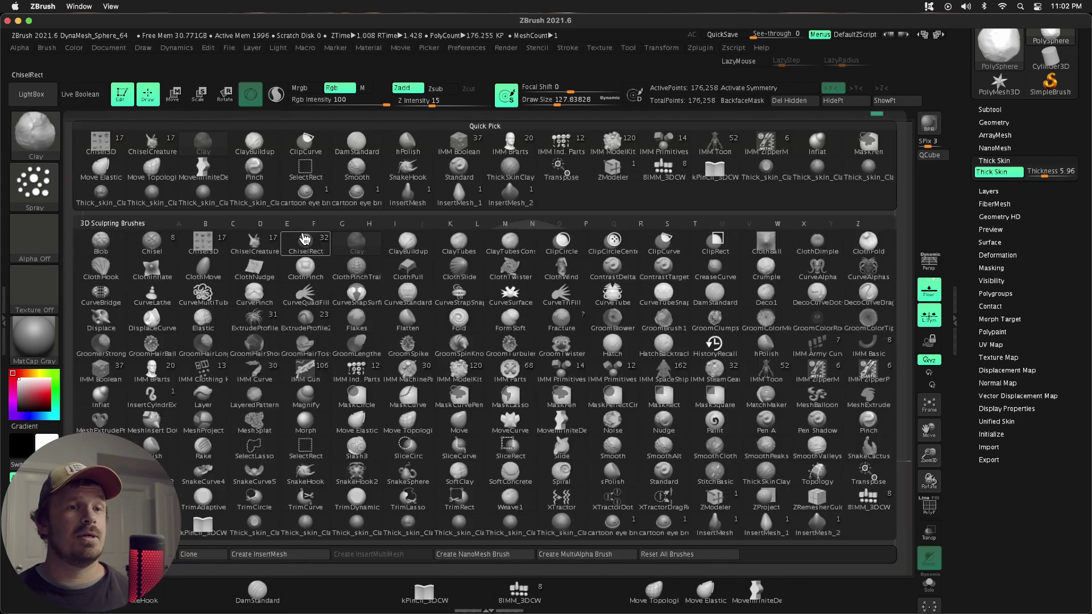
pyautogui.press('t')
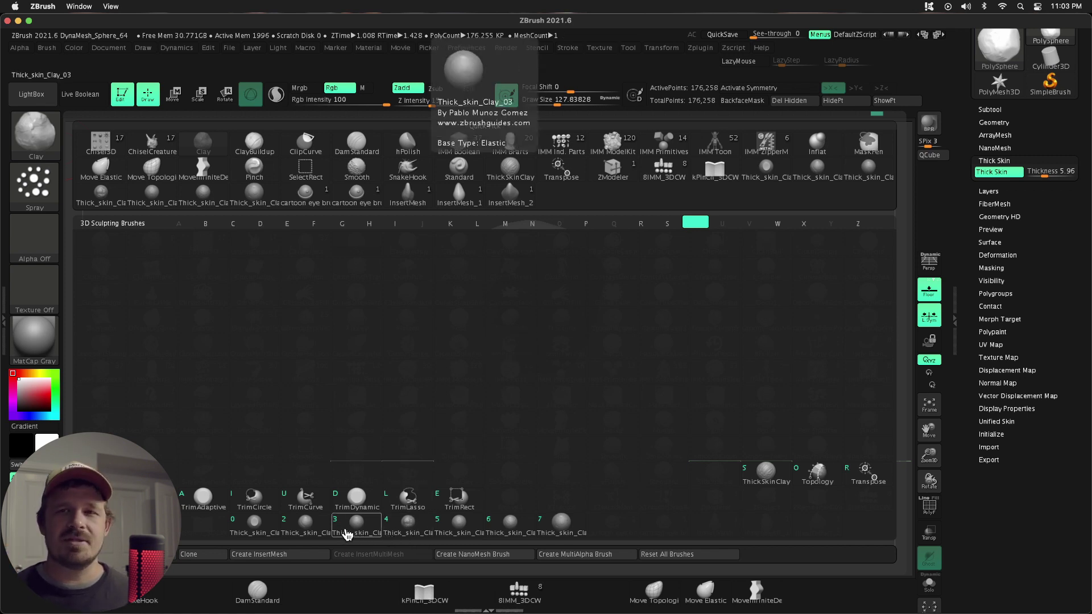
pyautogui.click(306, 528)
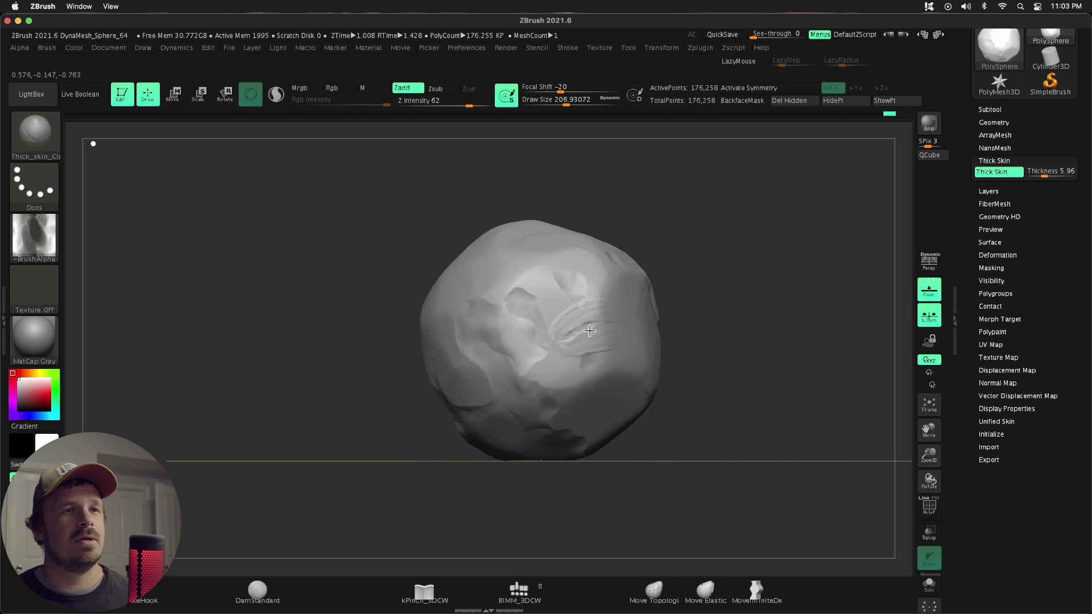
# Try broad Thick_skin_Clay strokes across the front and side facets at a draw size of about 207, and undo them.
pyautogui.moveTo(590, 331)
pyautogui.mouseDown()
pyautogui.moveTo(498, 339)
pyautogui.moveTo(623, 347)
pyautogui.moveTo(561, 328)
pyautogui.moveTo(676, 355)
pyautogui.mouseUp()
pyautogui.moveTo(740, 304); pyautogui.dragTo(776, 300)
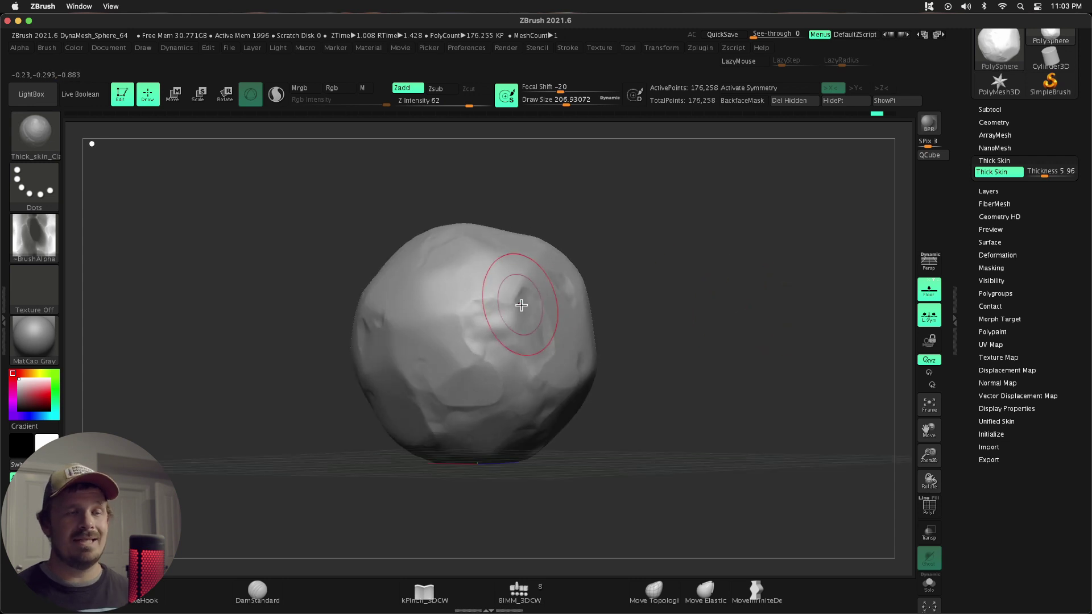
pyautogui.moveTo(523, 310)
pyautogui.mouseDown()
pyautogui.moveTo(487, 264)
pyautogui.moveTo(460, 285)
pyautogui.mouseUp()
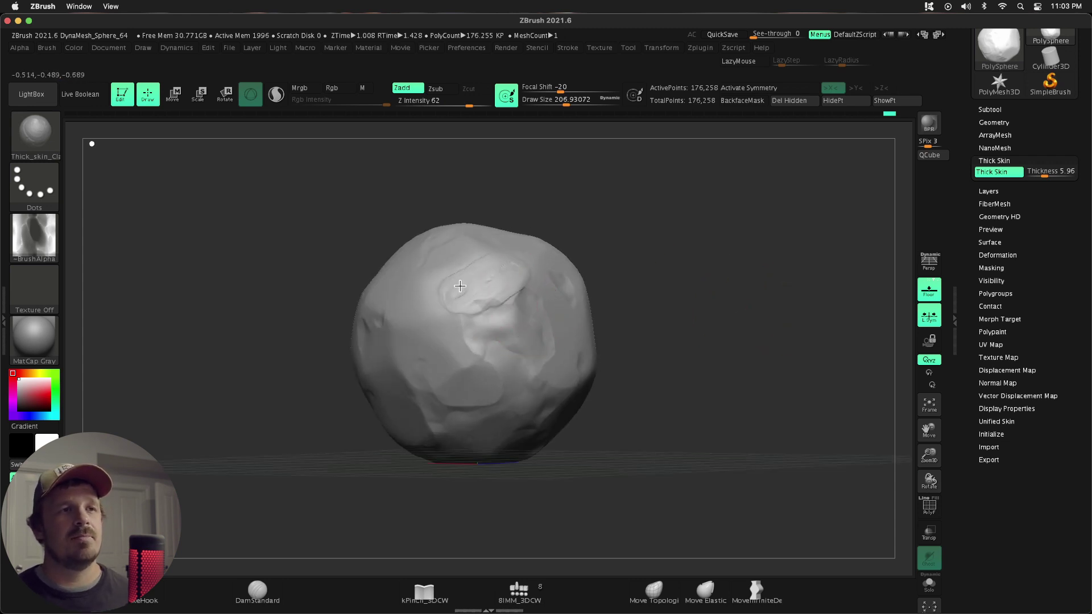
pyautogui.moveTo(414, 324)
pyautogui.mouseDown()
pyautogui.moveTo(424, 333)
pyautogui.moveTo(398, 347)
pyautogui.mouseUp()
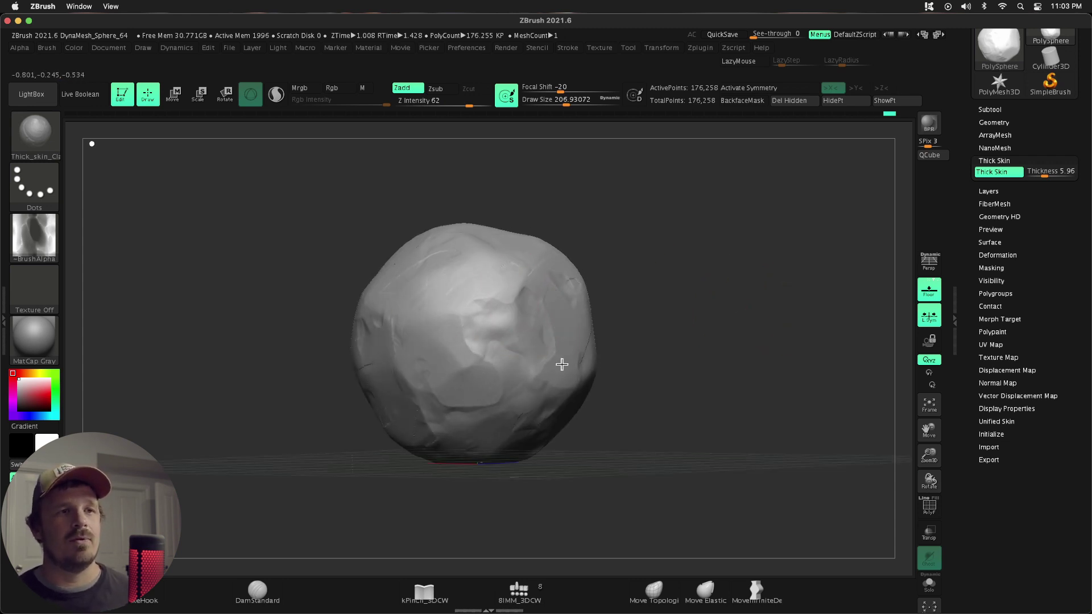
pyautogui.hotkey('ctrl', 'z')
# Reduce the draw size to about 128 and layer Thick_skin_Clay strokes over the rock's front facet and its adjoining edges.
pyautogui.moveTo(937, 459)
pyautogui.mouseDown()
pyautogui.moveTo(940, 428)
pyautogui.moveTo(877, 458)
pyautogui.mouseUp()
pyautogui.moveTo(718, 374); pyautogui.dragTo(711, 376)
pyautogui.press('s')
pyautogui.moveTo(551, 350)
pyautogui.mouseDown()
pyautogui.moveTo(534, 360)
pyautogui.moveTo(525, 324)
pyautogui.moveTo(472, 323)
pyautogui.moveTo(495, 345)
pyautogui.moveTo(467, 336)
pyautogui.moveTo(508, 324)
pyautogui.moveTo(480, 369)
pyautogui.moveTo(478, 336)
pyautogui.moveTo(505, 356)
pyautogui.moveTo(523, 401)
pyautogui.mouseUp()
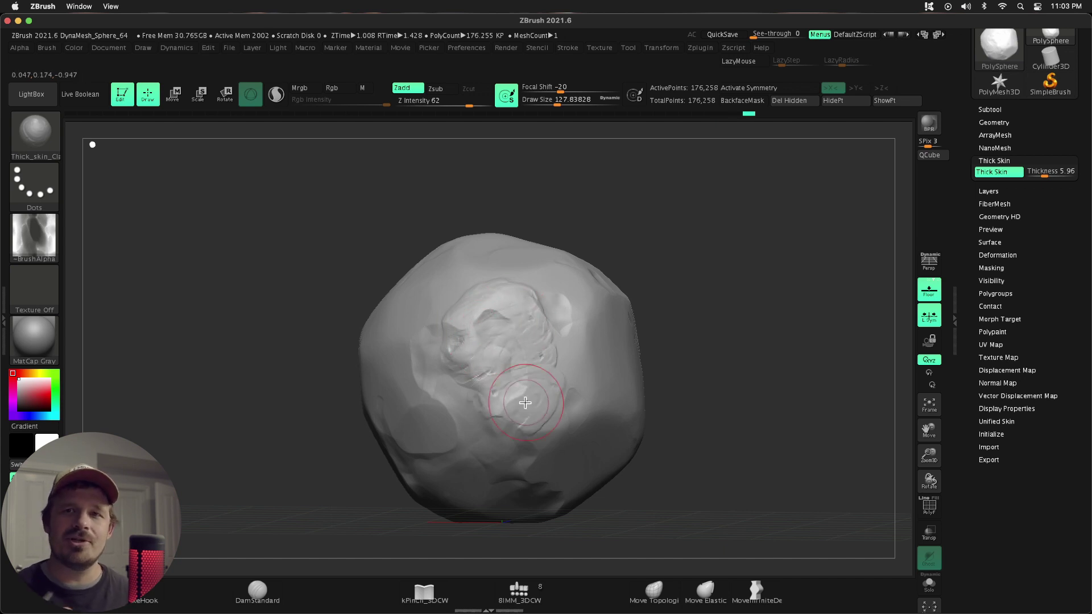
pyautogui.moveTo(545, 317); pyautogui.dragTo(555, 354)
pyautogui.moveTo(501, 303); pyautogui.dragTo(406, 326)
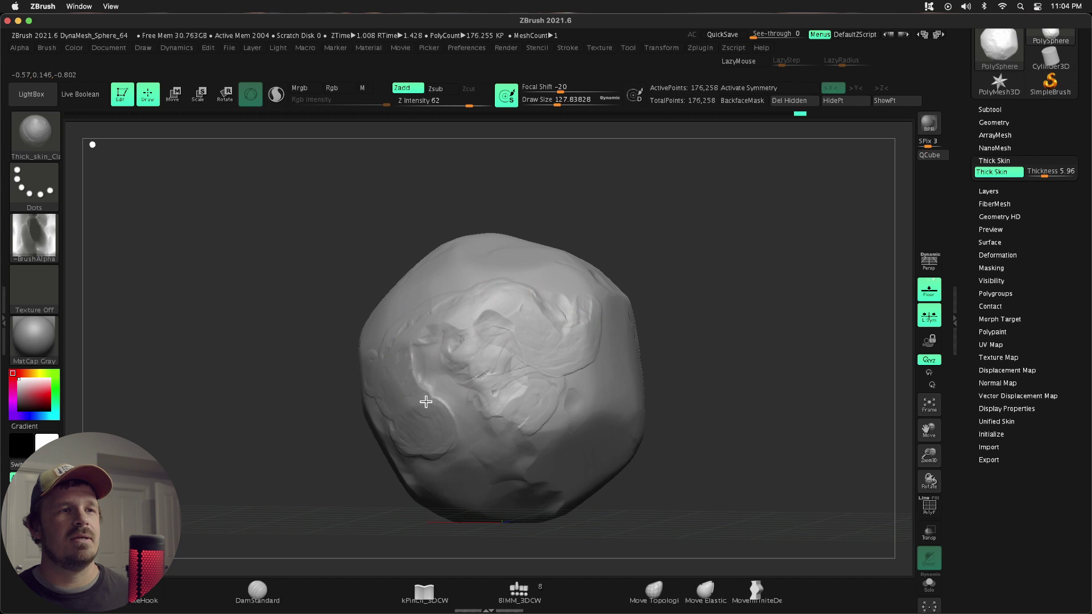
# Continue the Thick_skin_Clay texture around the adjoining side facet and down toward its lower edge.
pyautogui.moveTo(491, 411); pyautogui.dragTo(620, 405, button='right')
pyautogui.moveTo(346, 378); pyautogui.dragTo(293, 387)
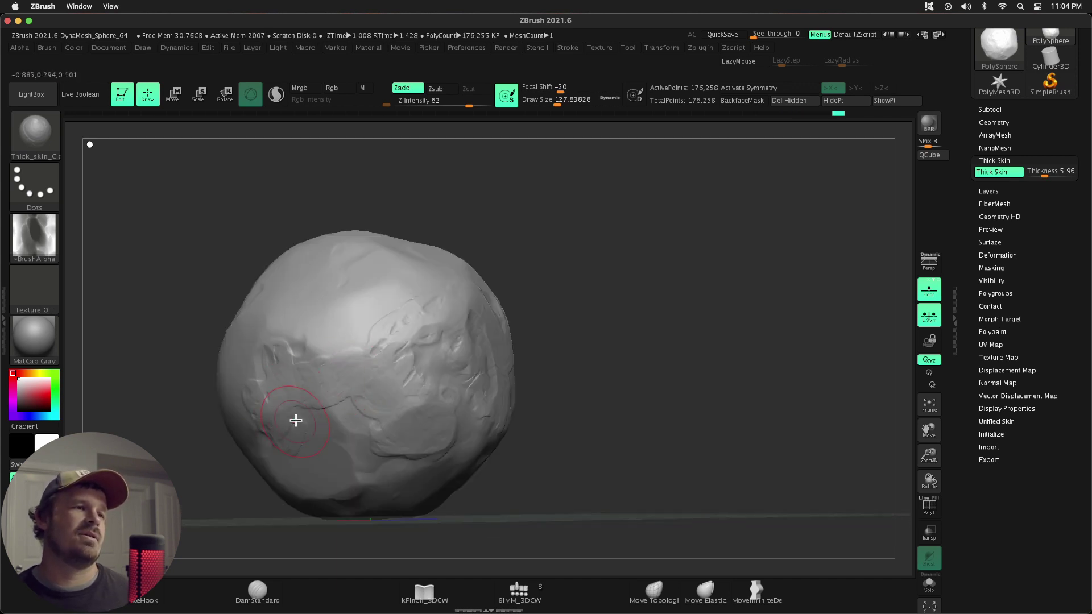
pyautogui.moveTo(342, 424); pyautogui.dragTo(352, 438)
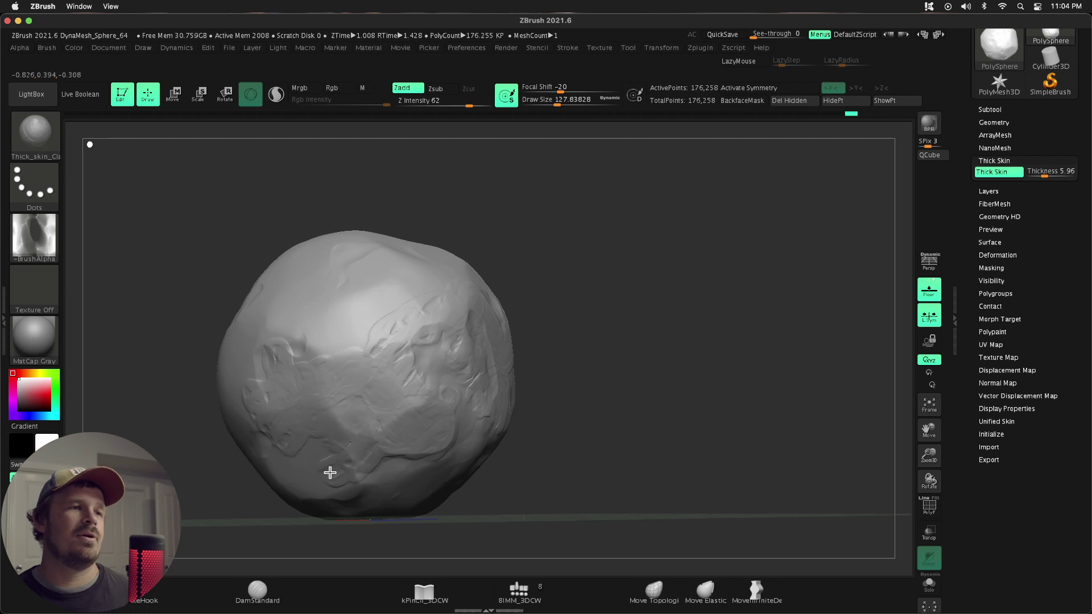
pyautogui.moveTo(929, 455); pyautogui.dragTo(609, 405)
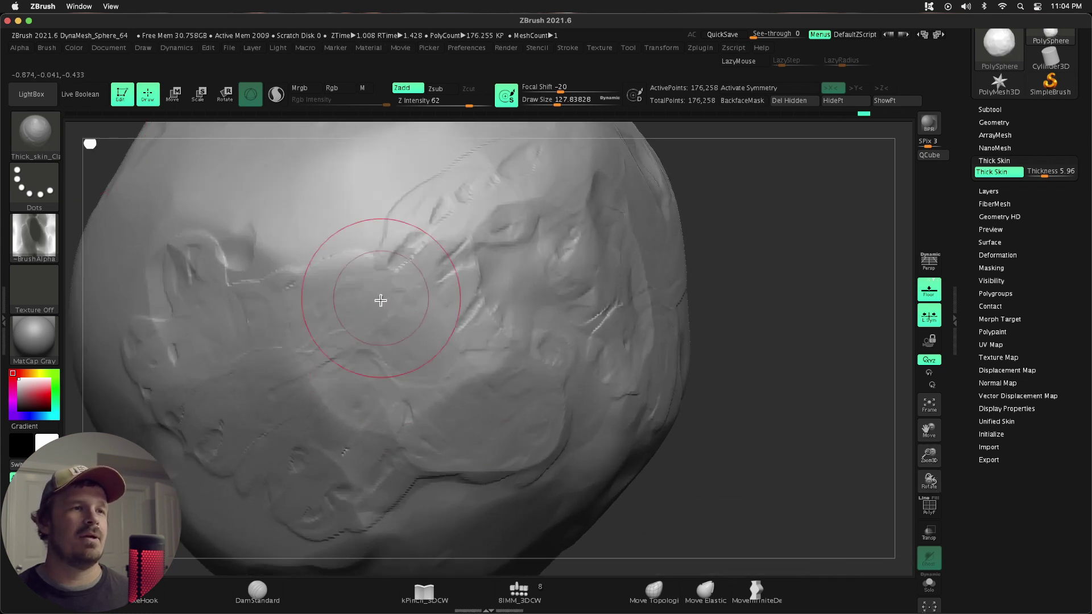
# Texture the opposite side and lower facets with Thick_skin_Clay strokes, changing the draw size to about 94 and about 158.
pyautogui.moveTo(929, 453)
pyautogui.mouseDown()
pyautogui.moveTo(873, 419)
pyautogui.moveTo(726, 422)
pyautogui.moveTo(597, 378)
pyautogui.mouseUp()
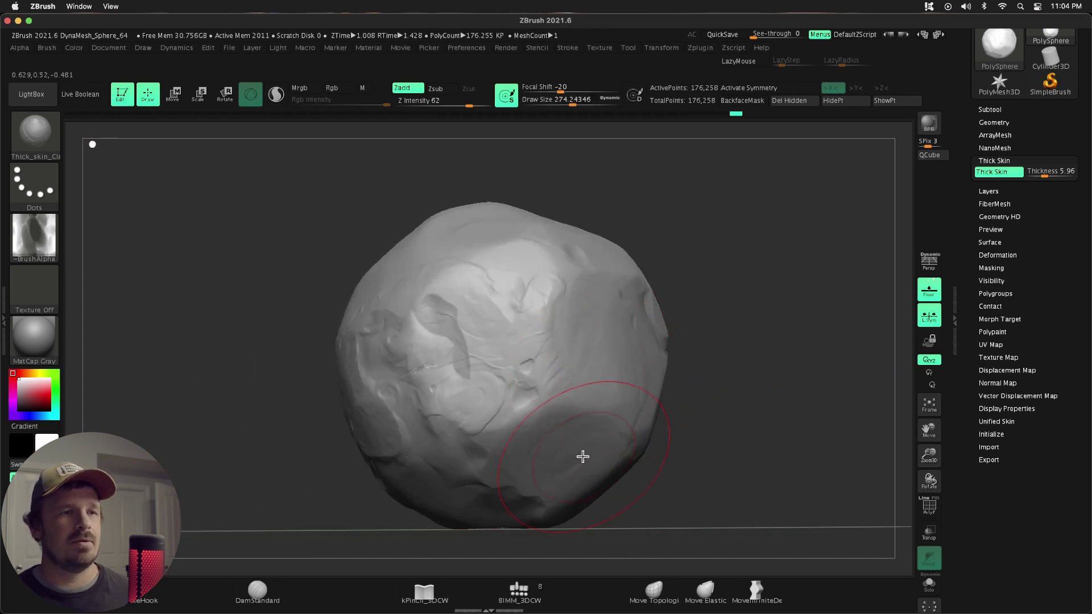
pyautogui.press('s')
pyautogui.moveTo(611, 361); pyautogui.dragTo(589, 361)
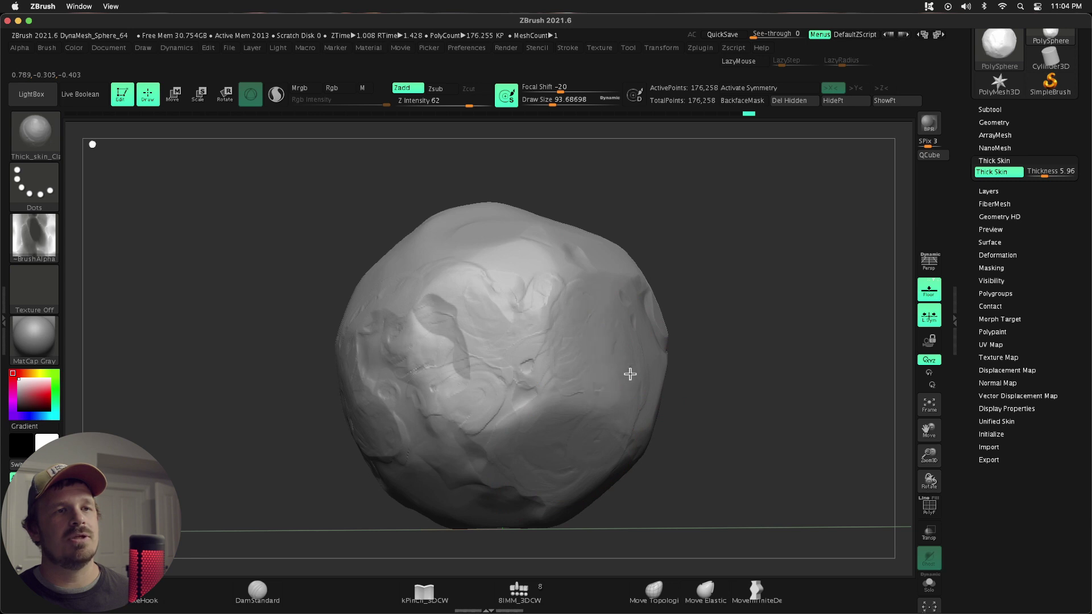
pyautogui.moveTo(929, 455)
pyautogui.mouseDown()
pyautogui.moveTo(930, 432)
pyautogui.moveTo(452, 405)
pyautogui.mouseUp()
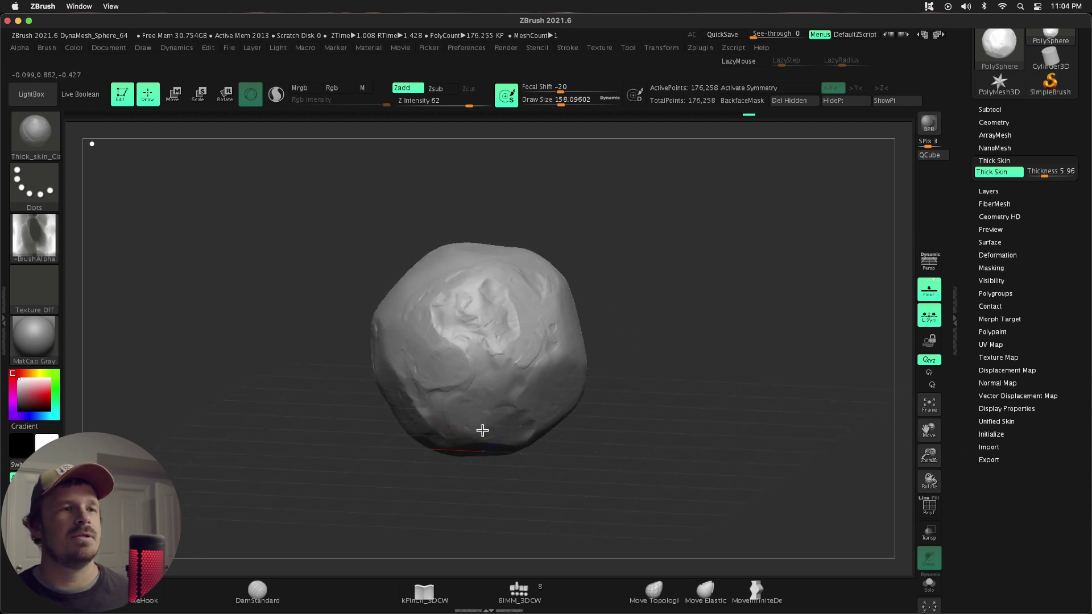
pyautogui.moveTo(603, 289)
pyautogui.mouseDown()
pyautogui.moveTo(638, 283)
pyautogui.moveTo(624, 285)
pyautogui.mouseUp()
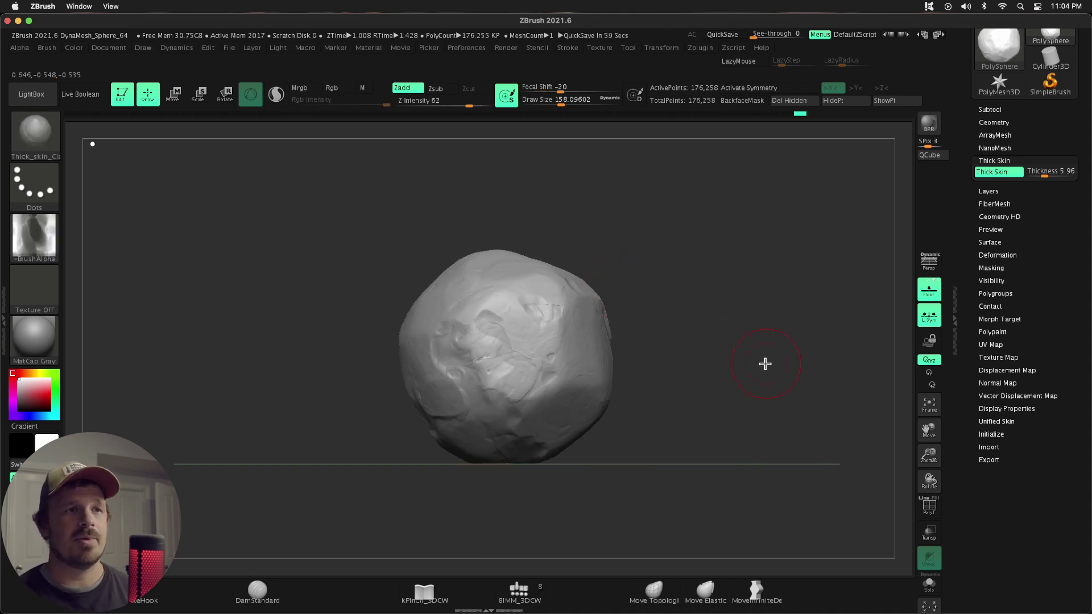
pyautogui.click(925, 413)
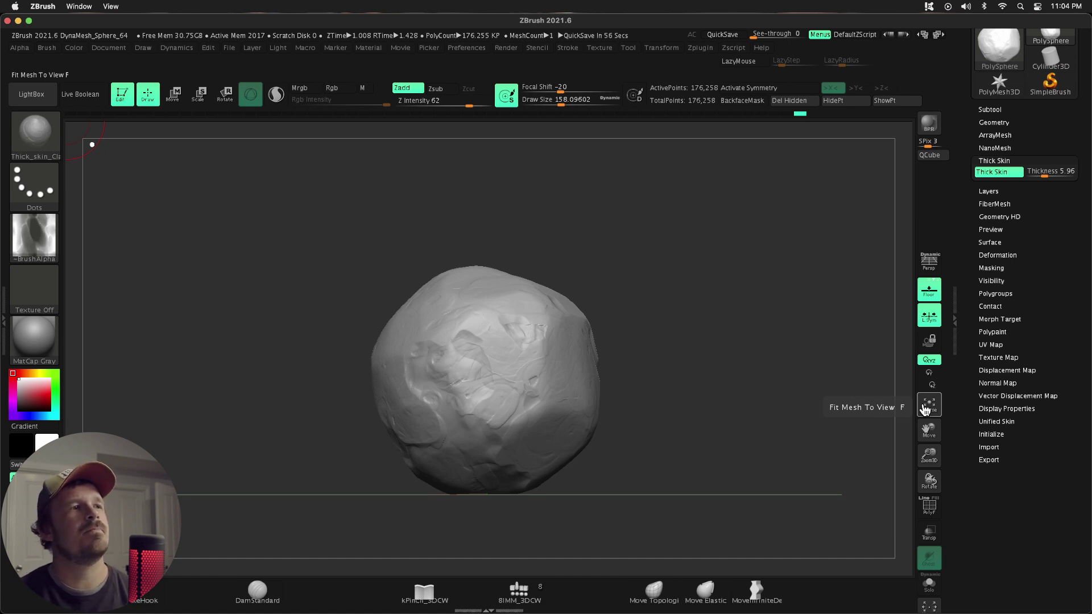
# Set up the Standard brush with the 800px_COLOU fingerprint alpha and the DragRect stroke.
pyautogui.click(46, 147)
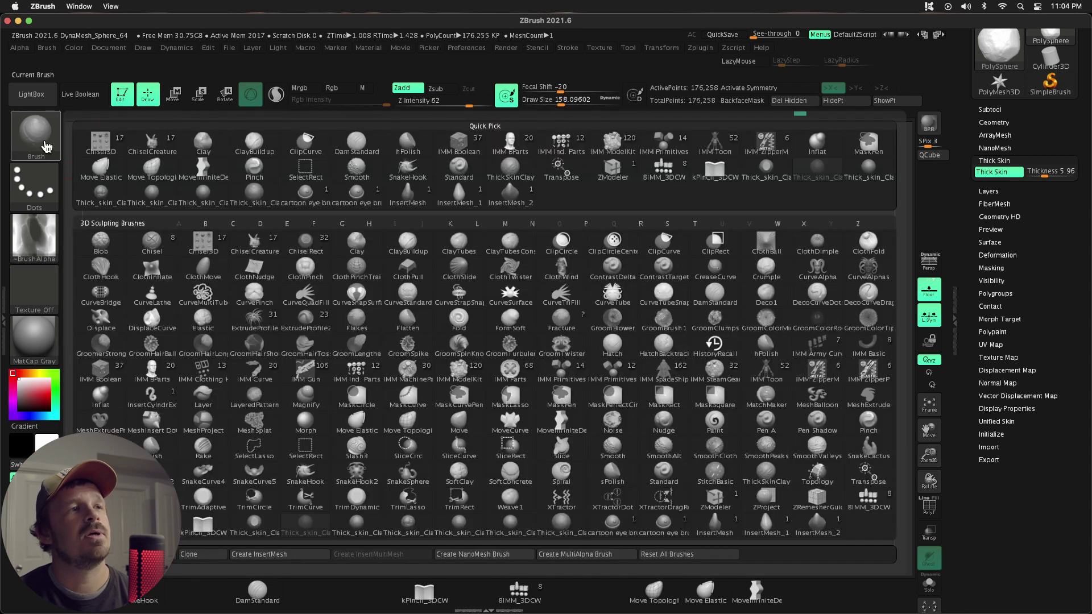
pyautogui.press('s')
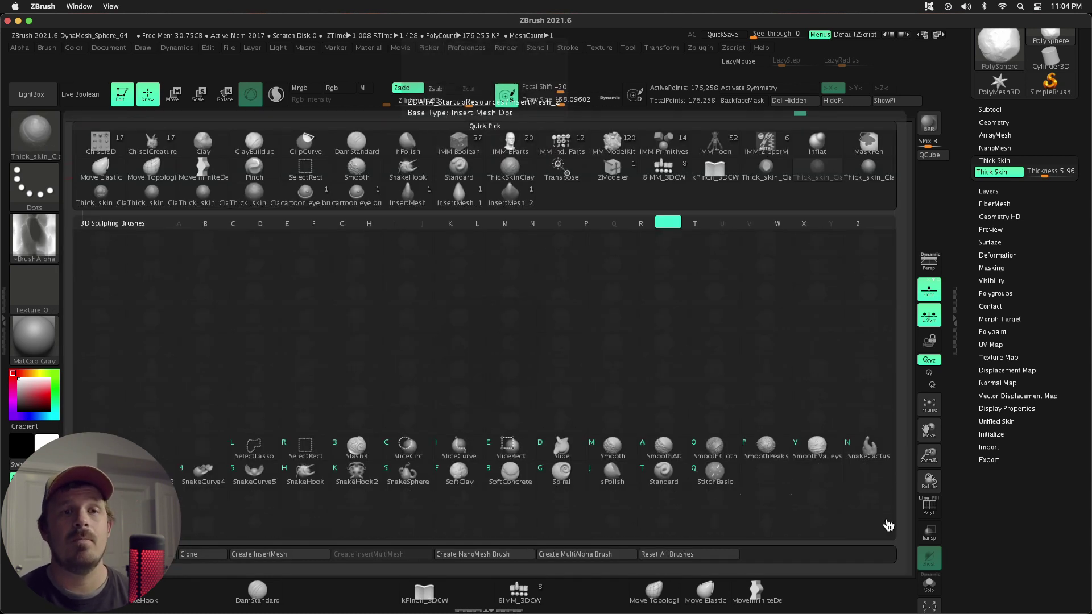
pyautogui.click(661, 472)
pyautogui.click(46, 250)
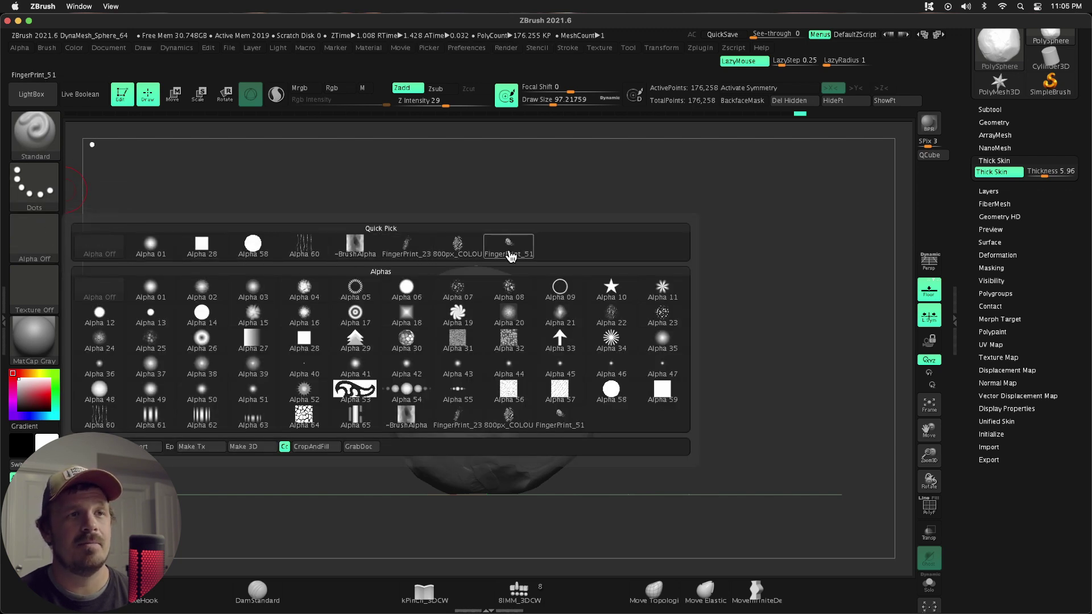
pyautogui.moveTo(509, 256)
pyautogui.moveTo(426, 252)
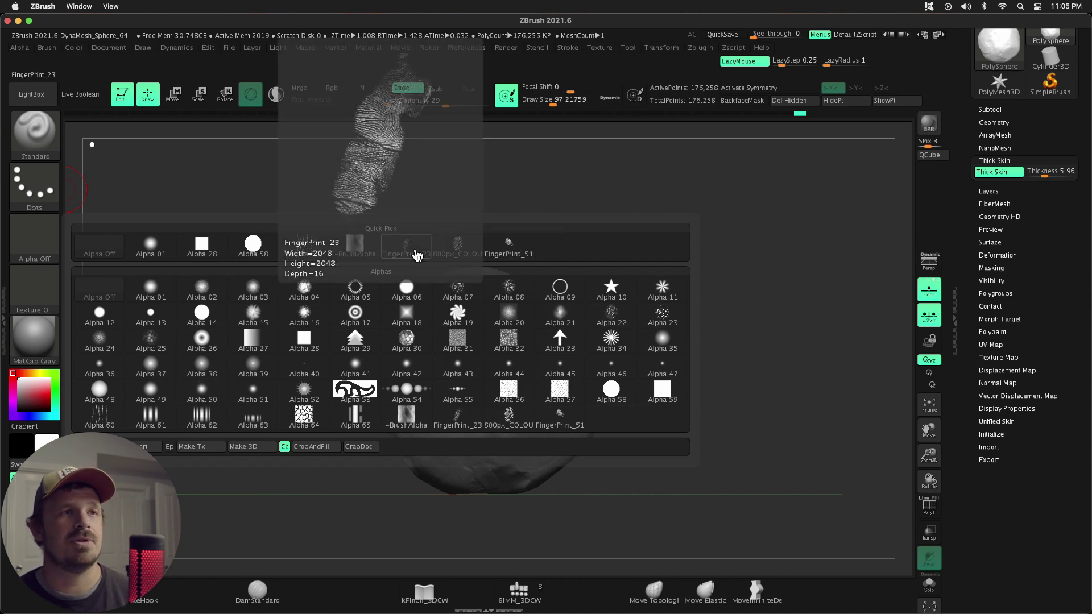
pyautogui.click(465, 246)
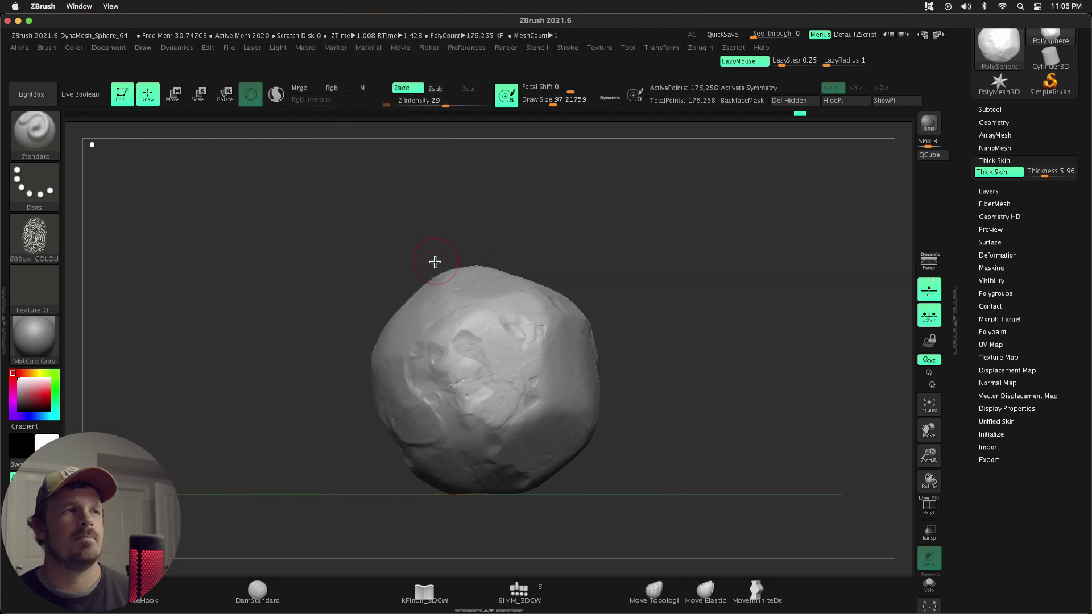
pyautogui.click(34, 187)
pyautogui.click(158, 199)
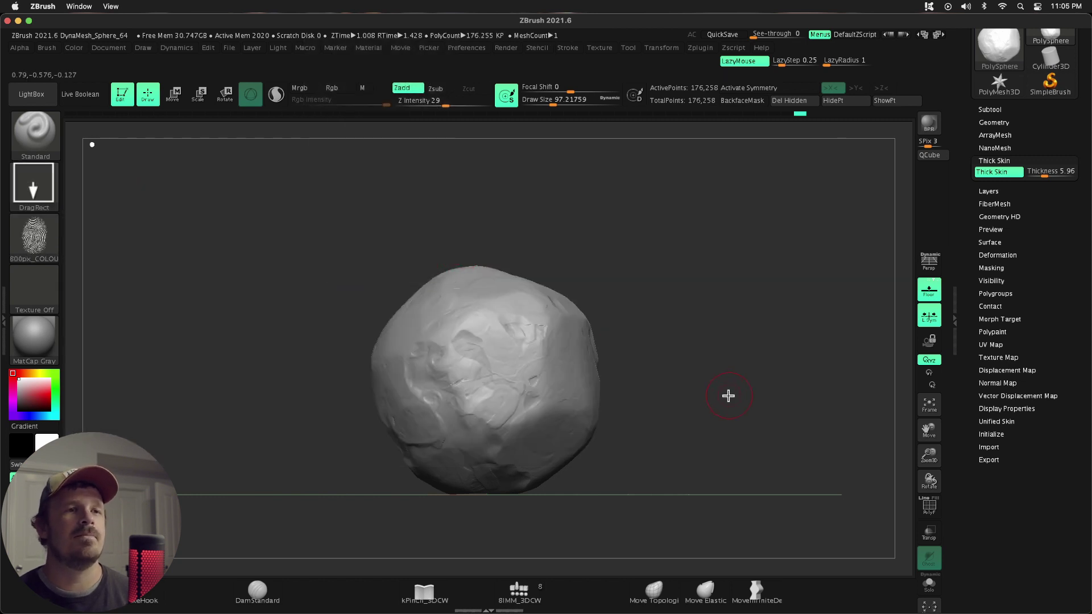
# Try stamping a large fingerprint over the rock's front facets on a new sculpting layer.
pyautogui.moveTo(729, 396); pyautogui.dragTo(677, 401)
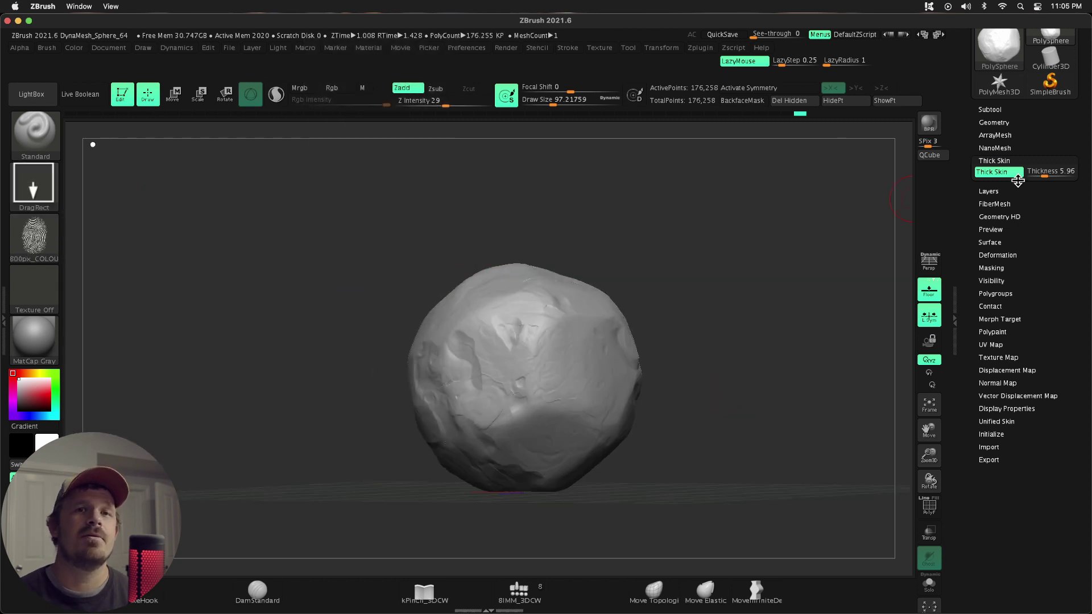
pyautogui.click(995, 161)
pyautogui.click(989, 172)
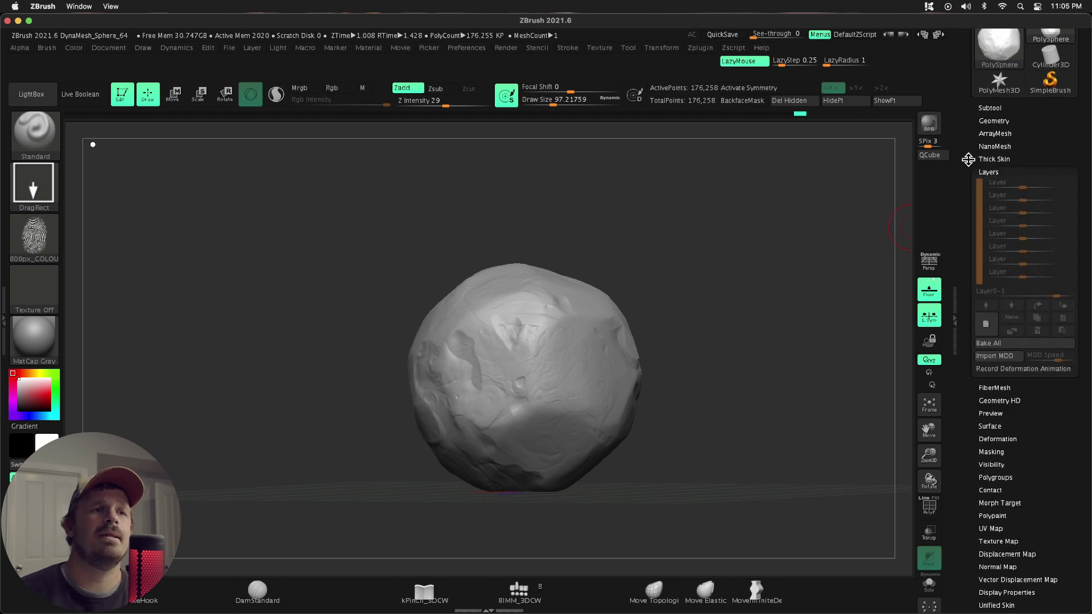
pyautogui.click(987, 326)
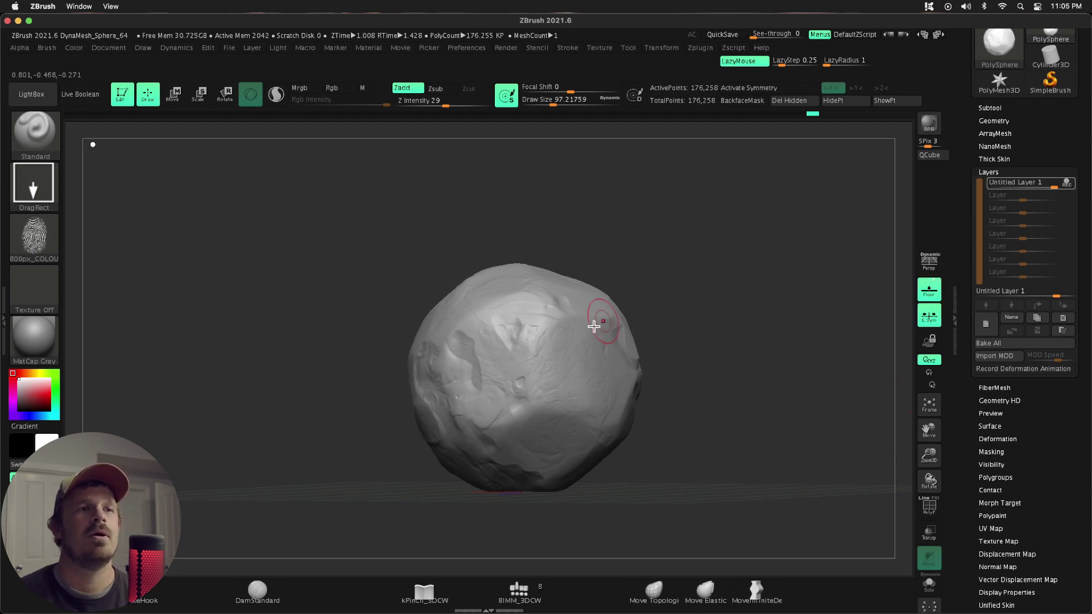
pyautogui.moveTo(547, 356); pyautogui.dragTo(541, 448)
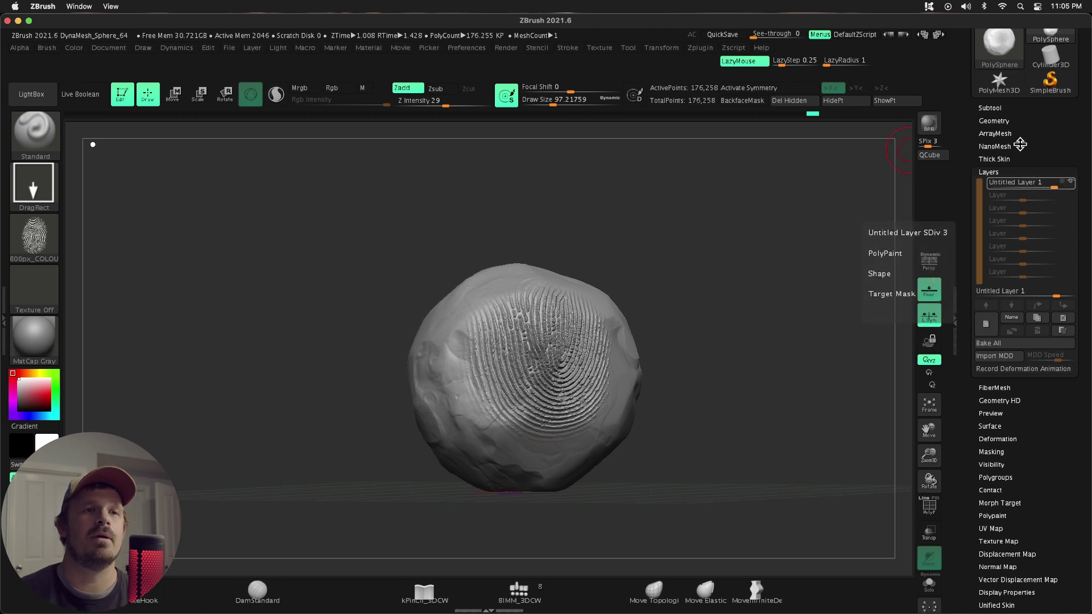
# Try reducing the layer's intensity, and undo the large fingerprint stamp together with its layer.
pyautogui.moveTo(1059, 185); pyautogui.dragTo(1033, 188)
pyautogui.hotkey('ctrl', 'z')
pyautogui.hotkey('ctrl', 'z')
pyautogui.hotkey('ctrl', 'z')
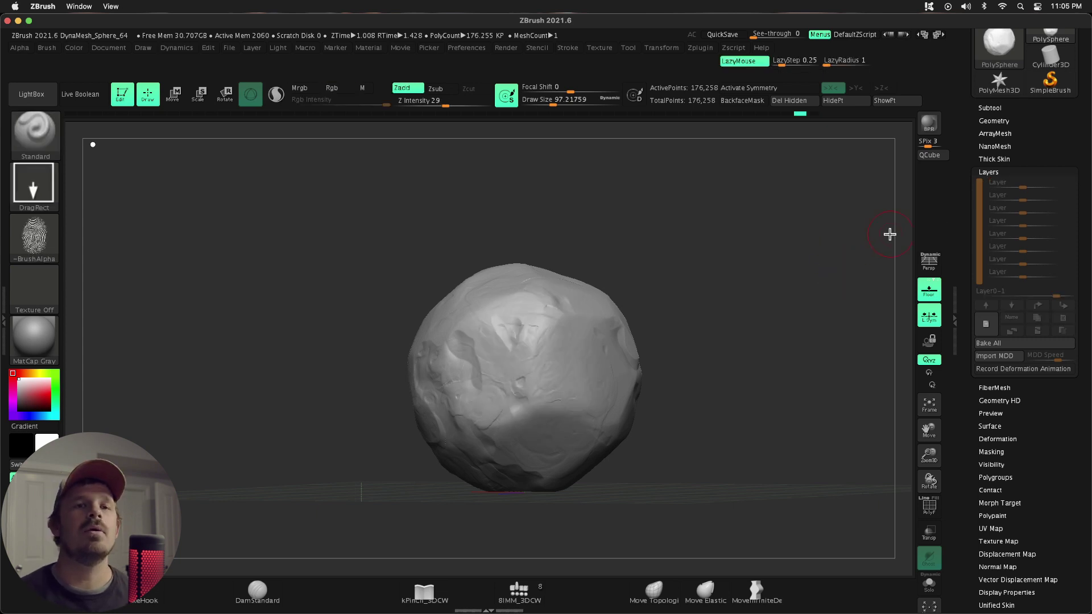
# Create a fresh sculpting layer and stamp fingerprints of different sizes on separate facets at a Z Intensity of 14.
pyautogui.click(990, 327)
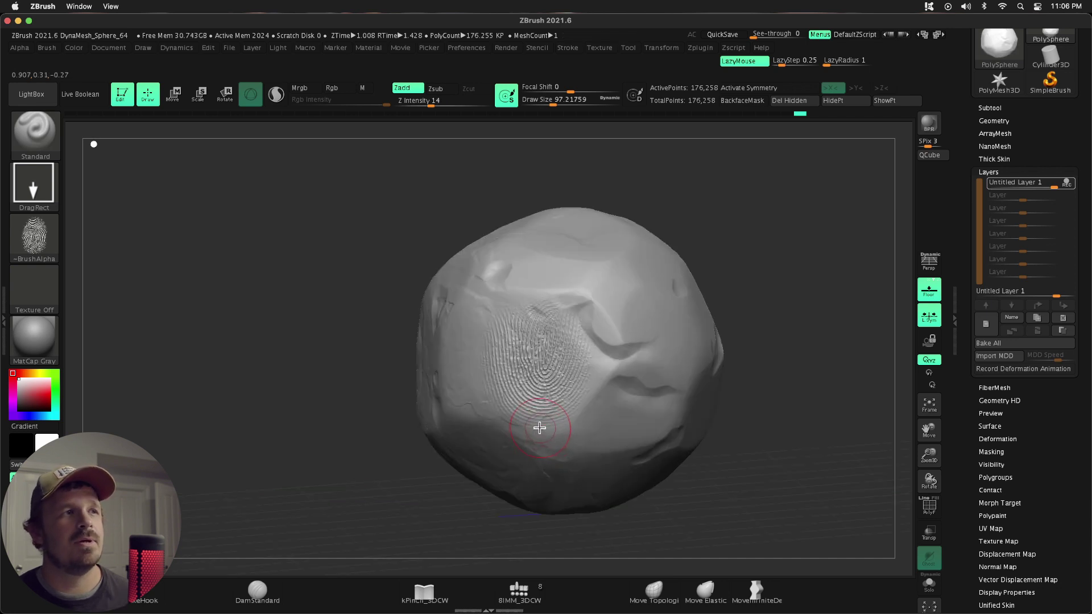
pyautogui.moveTo(778, 335)
pyautogui.mouseDown()
pyautogui.moveTo(802, 398)
pyautogui.moveTo(838, 434)
pyautogui.moveTo(639, 381)
pyautogui.moveTo(605, 395)
pyautogui.moveTo(600, 468)
pyautogui.moveTo(600, 451)
pyautogui.mouseUp()
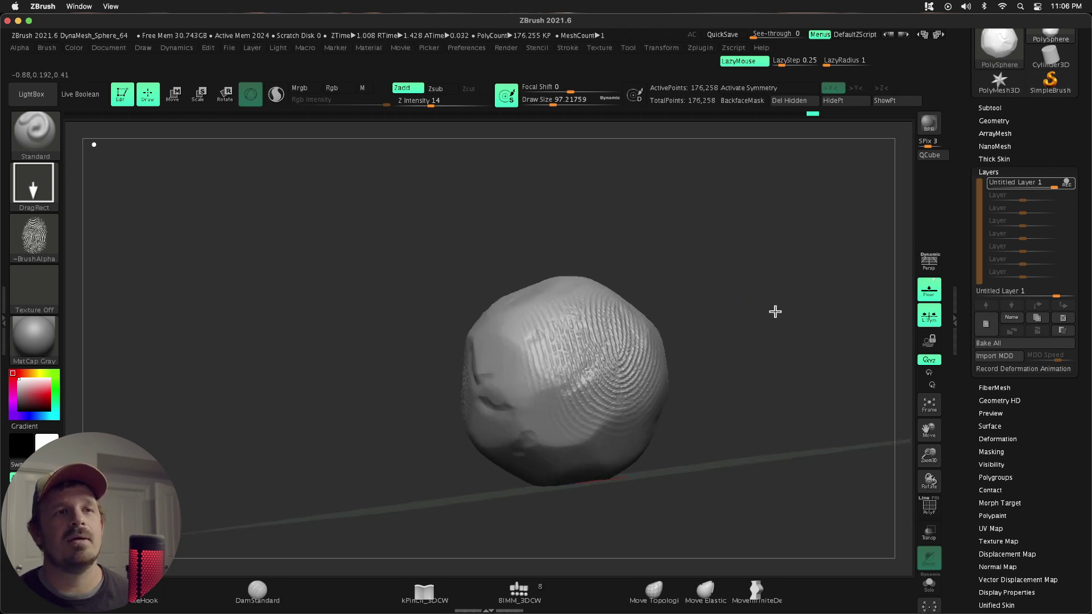
pyautogui.moveTo(775, 312); pyautogui.dragTo(821, 301)
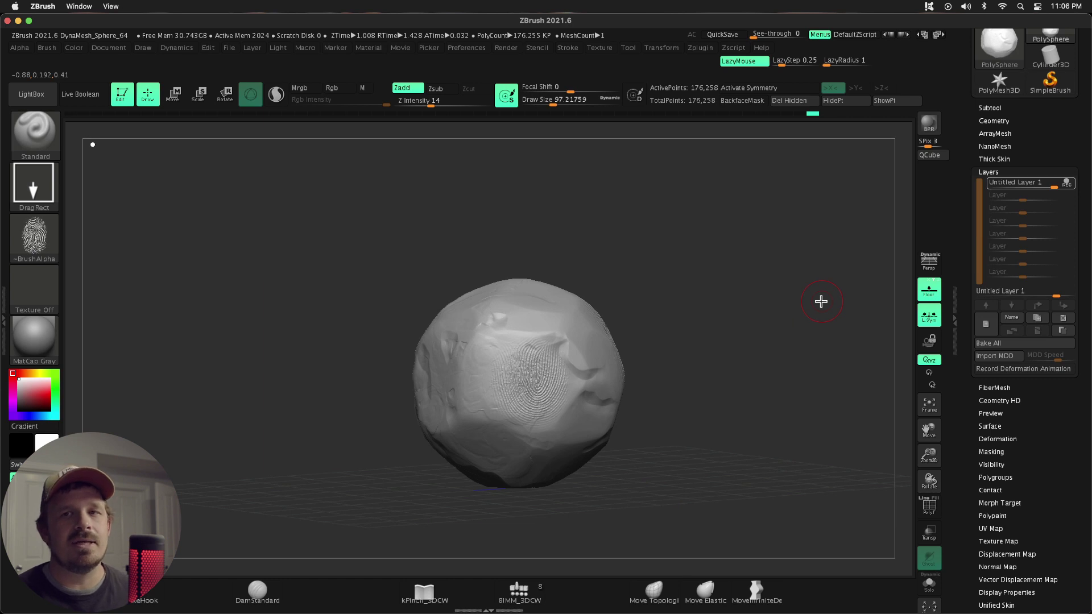
# Undo the previous fingerprint stamps and place new overlapping small and large fingerprints across the rock's front and side facets.
pyautogui.hotkey('ctrl', 'z')
pyautogui.moveTo(929, 455)
pyautogui.mouseDown()
pyautogui.moveTo(929, 433)
pyautogui.moveTo(797, 421)
pyautogui.moveTo(931, 476)
pyautogui.mouseUp()
pyautogui.moveTo(935, 432); pyautogui.dragTo(892, 430)
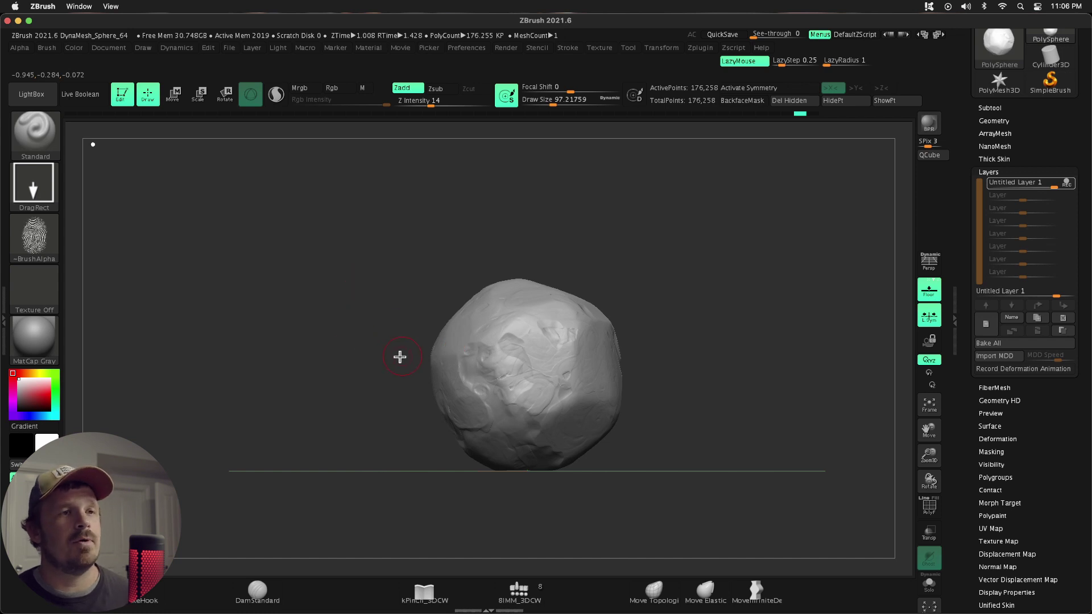
pyautogui.moveTo(356, 375); pyautogui.dragTo(587, 341)
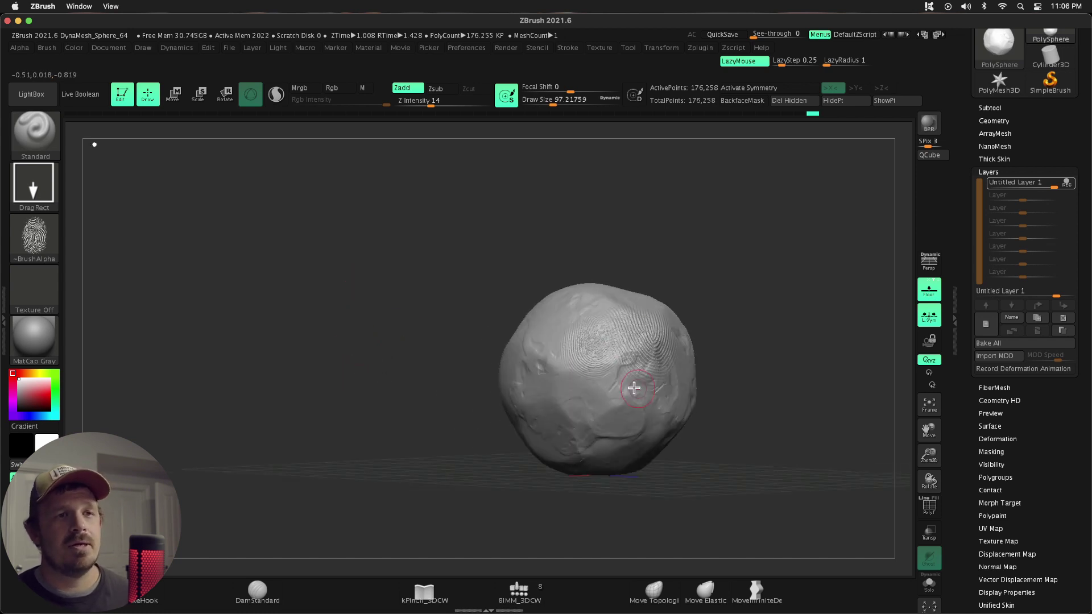
pyautogui.moveTo(581, 455); pyautogui.dragTo(663, 401)
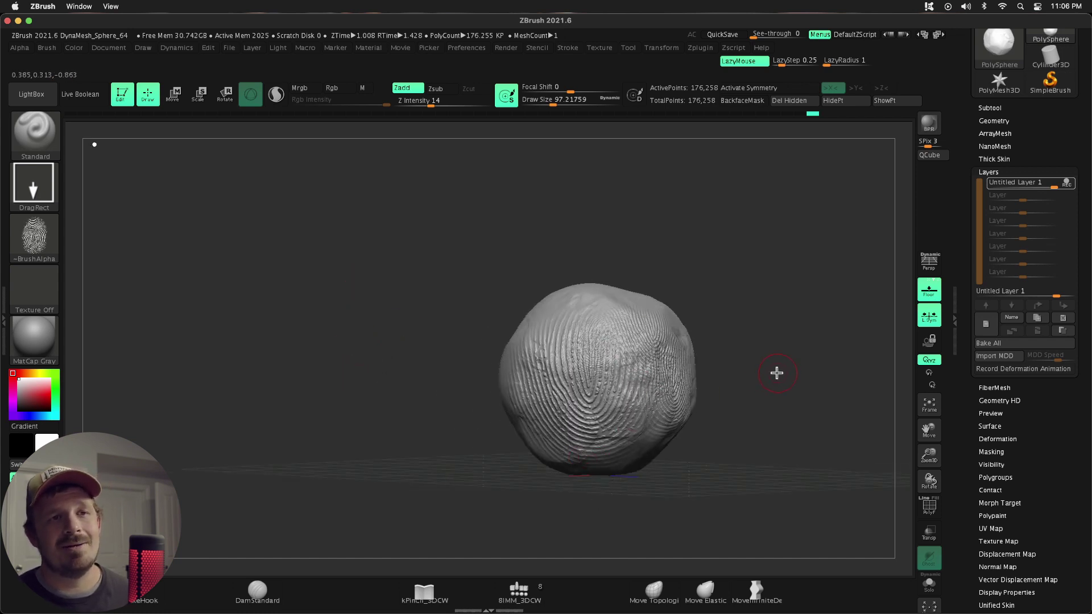
# Undo the fingerprint stamps on the rock's facets, including a fresh test stamp on the front facet.
pyautogui.moveTo(776, 374)
pyautogui.mouseDown()
pyautogui.moveTo(734, 377)
pyautogui.moveTo(760, 376)
pyautogui.mouseUp()
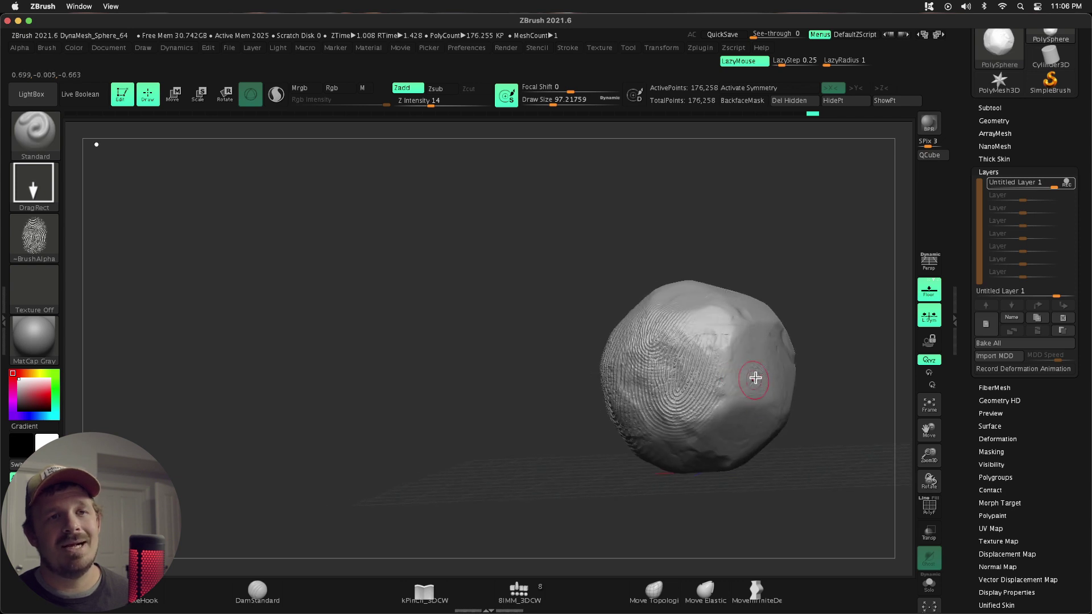
pyautogui.hotkey('ctrl', 'z')
pyautogui.hotkey('ctrl', 'z')
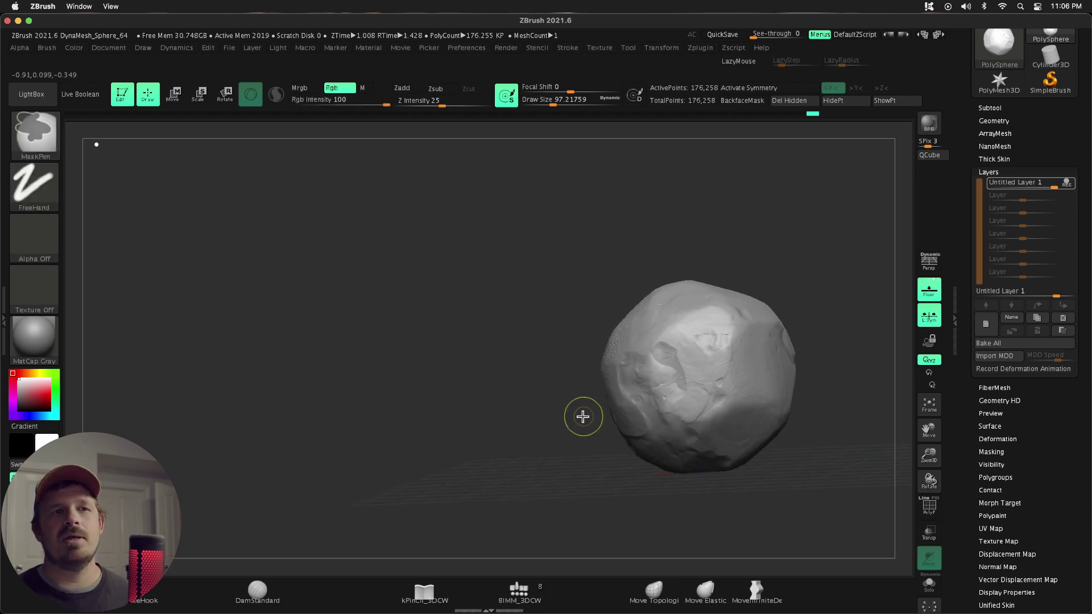
pyautogui.moveTo(423, 391); pyautogui.dragTo(656, 409)
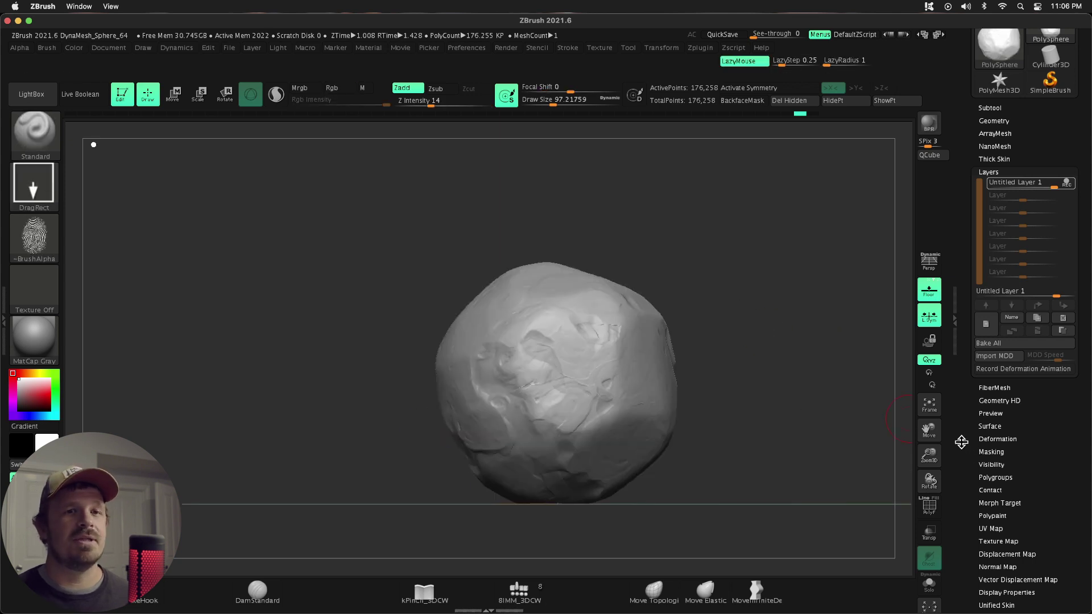
pyautogui.moveTo(931, 455); pyautogui.dragTo(930, 463)
pyautogui.moveTo(930, 431); pyautogui.dragTo(910, 433)
pyautogui.moveTo(538, 366); pyautogui.dragTo(553, 466)
pyautogui.hotkey('ctrl', 'z')
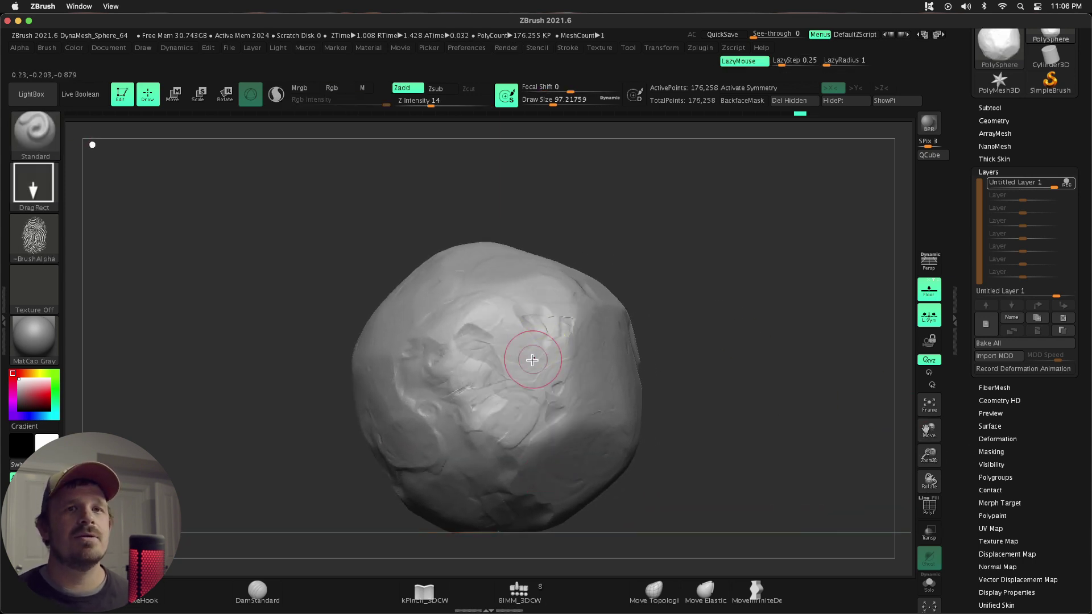
# Delete the fingerprint layer and divide the rock's geometry to subdivision level 4.
pyautogui.click(994, 121)
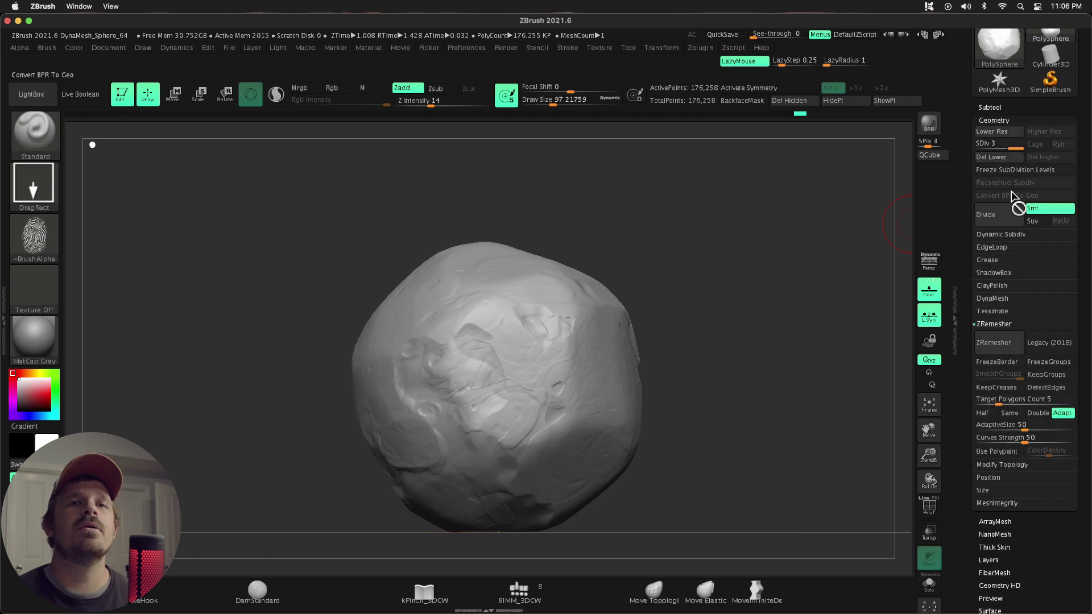
pyautogui.click(997, 220)
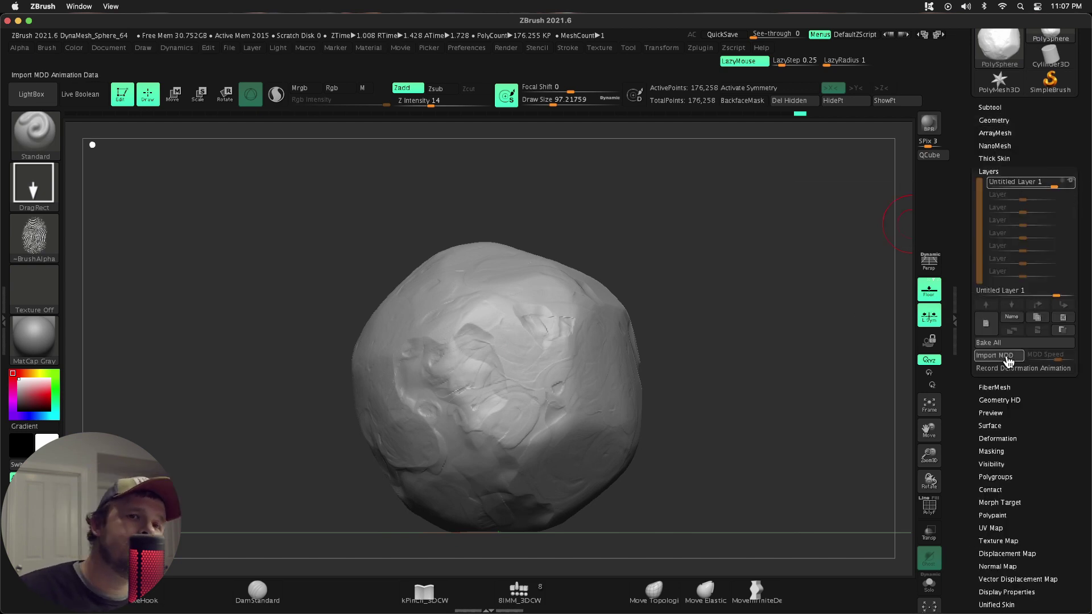
pyautogui.click(1057, 322)
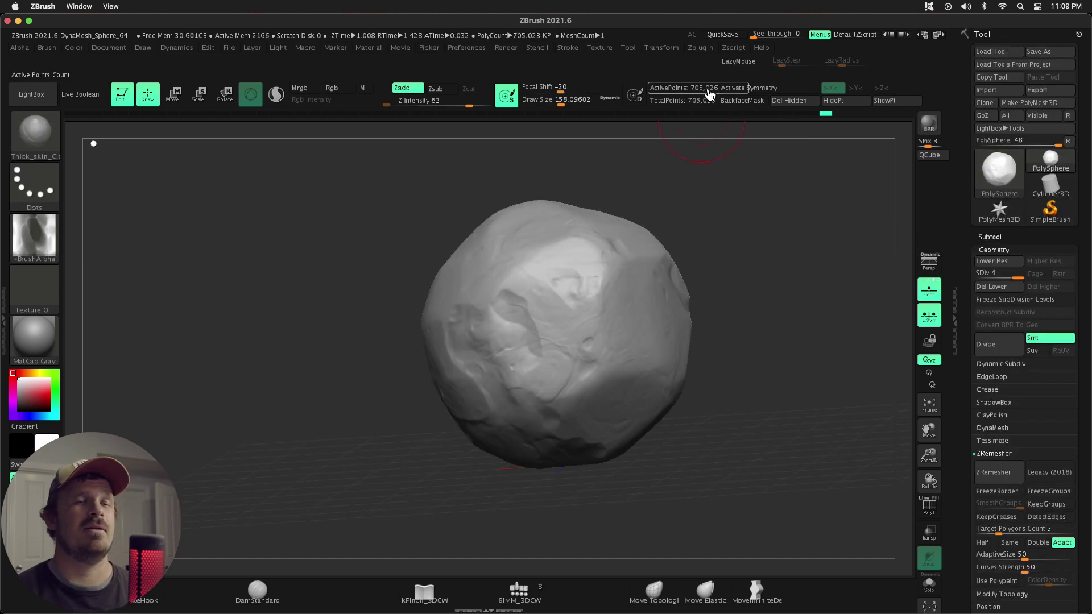
# Switch to the Standard brush with the DragRect stroke and load a fingerprint alpha.
pyautogui.click(34, 132)
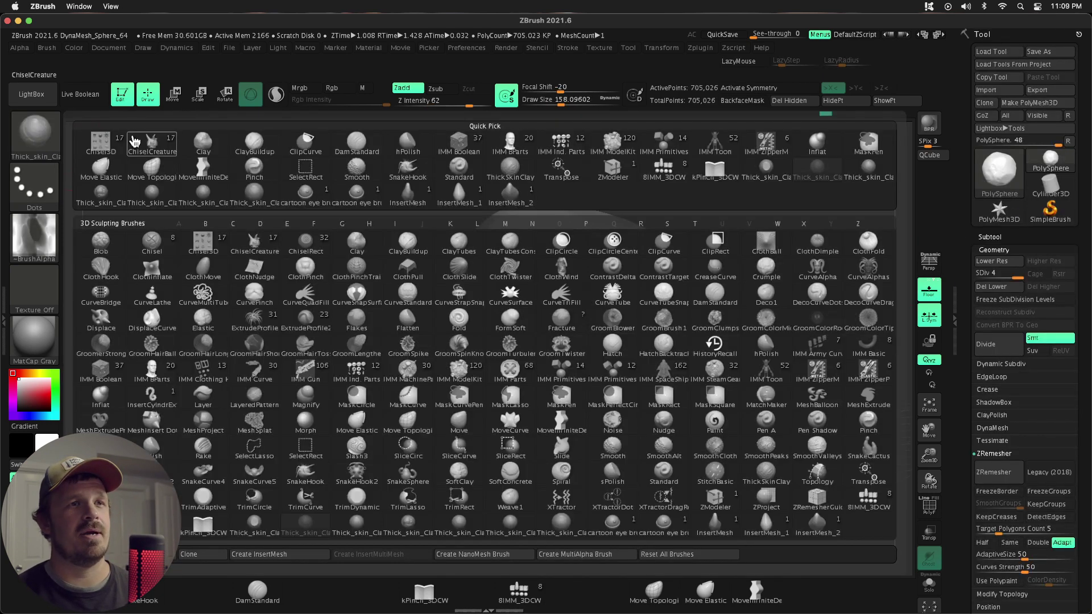
pyautogui.click(881, 181)
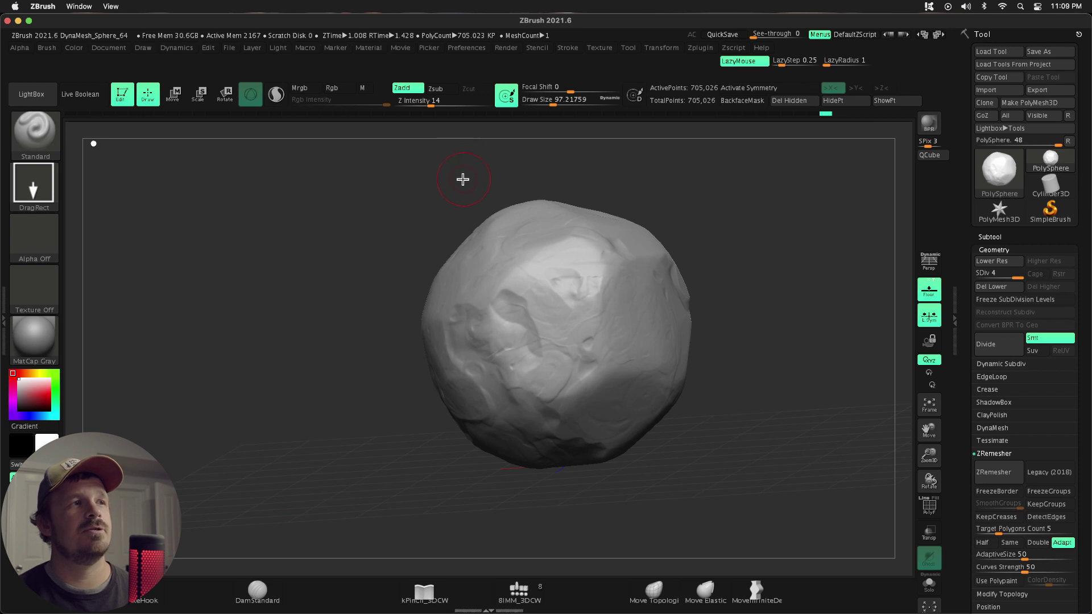
pyautogui.click(46, 244)
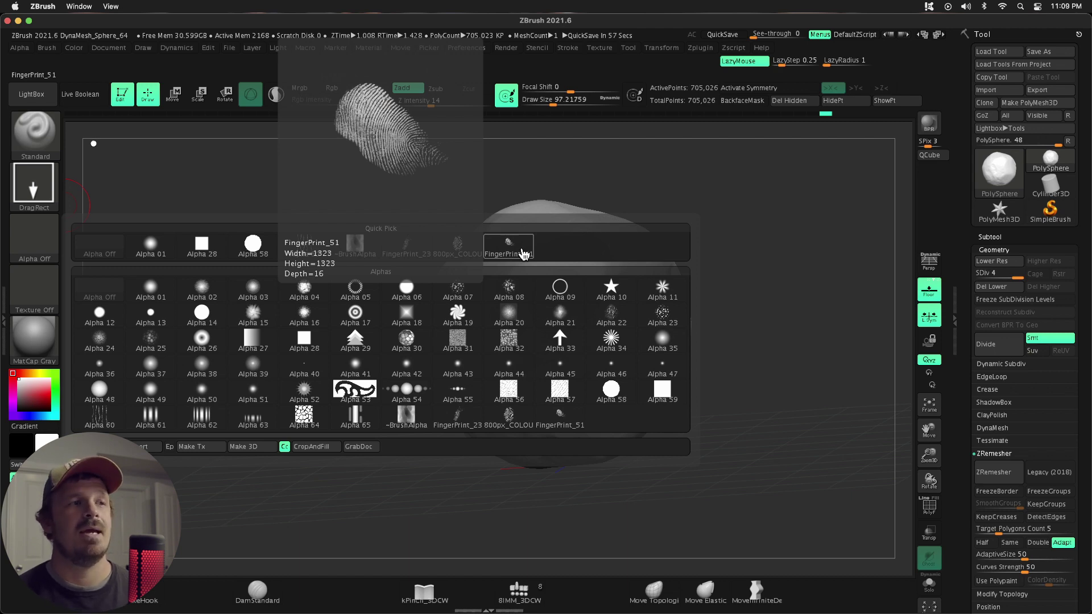
pyautogui.click(40, 244)
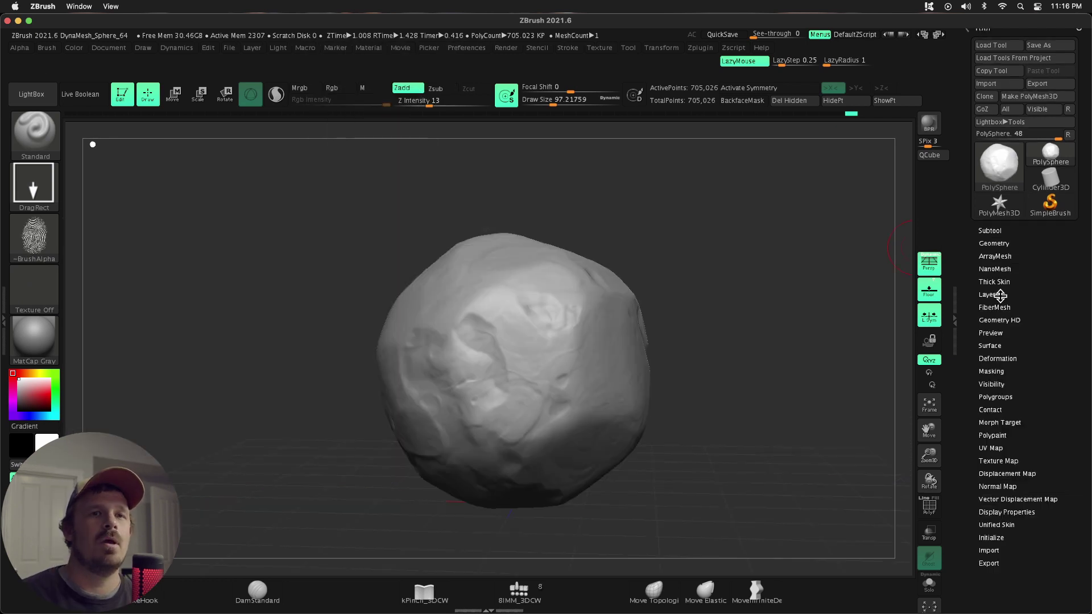
# Create a new sculpting layer and stamp a fingerprint on the rock's front facet at a Z Intensity of 17.
pyautogui.click(994, 297)
pyautogui.click(986, 446)
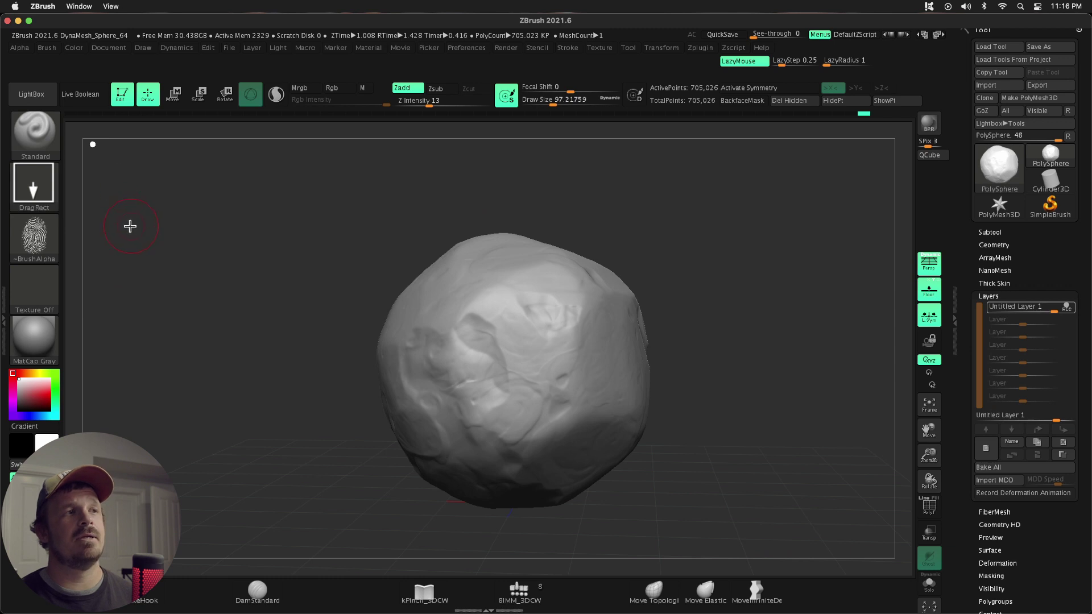
pyautogui.moveTo(429, 103); pyautogui.dragTo(435, 104)
pyautogui.moveTo(528, 381)
pyautogui.mouseDown()
pyautogui.moveTo(510, 425)
pyautogui.moveTo(501, 421)
pyautogui.mouseUp()
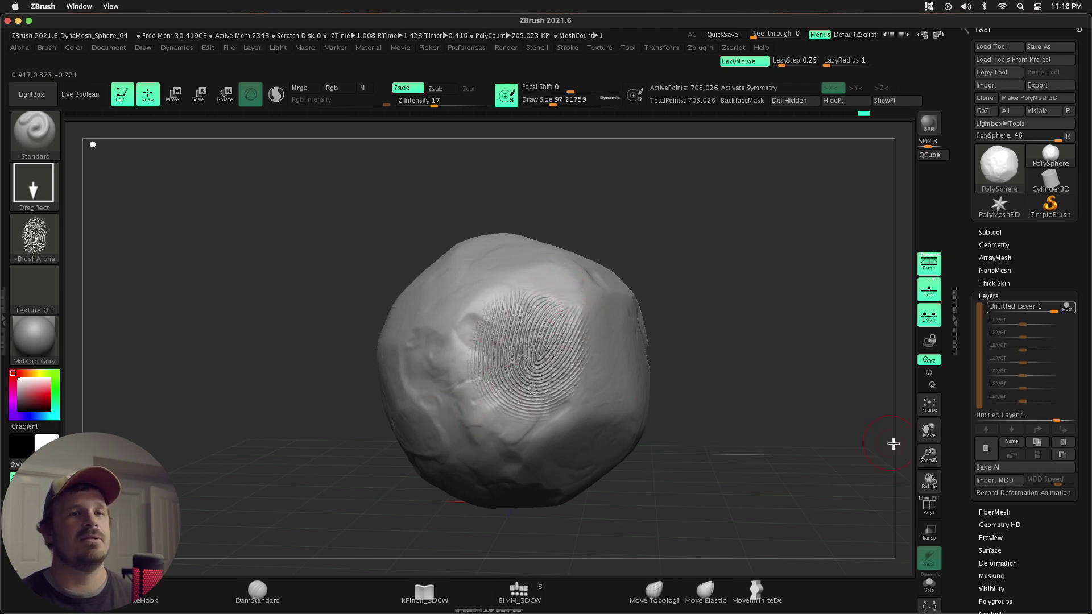
# Stamp more fingerprints of different sizes on the rock's side and back facets.
pyautogui.moveTo(893, 444); pyautogui.dragTo(836, 430)
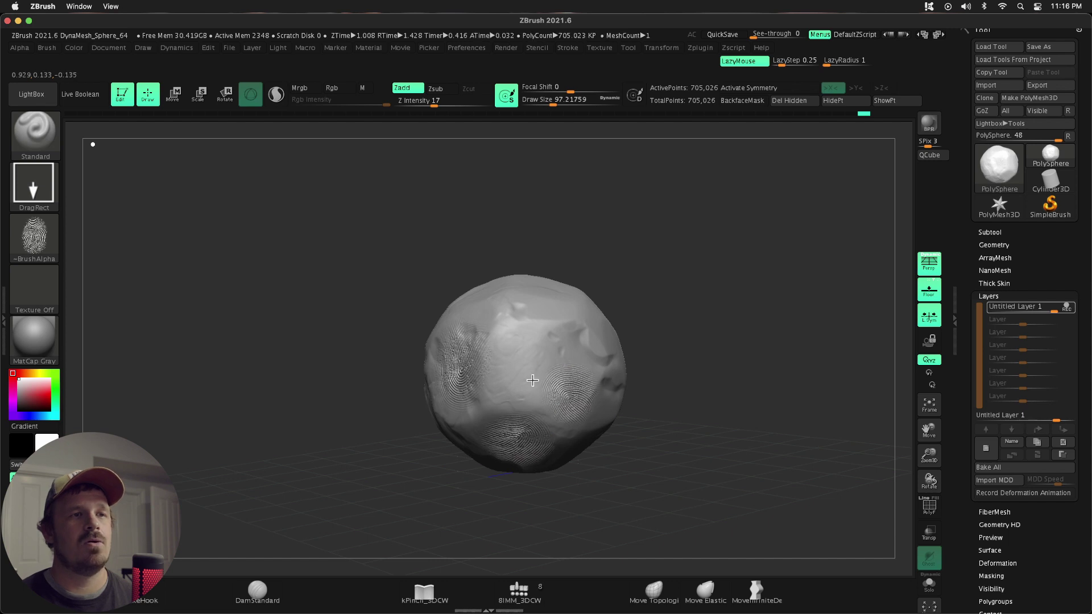
pyautogui.moveTo(532, 380); pyautogui.dragTo(526, 381)
pyautogui.moveTo(703, 353); pyautogui.dragTo(632, 347)
pyautogui.moveTo(673, 397); pyautogui.dragTo(715, 374)
pyautogui.moveTo(636, 346); pyautogui.dragTo(638, 314)
pyautogui.moveTo(607, 515)
pyautogui.mouseDown()
pyautogui.moveTo(841, 441)
pyautogui.moveTo(607, 352)
pyautogui.mouseUp()
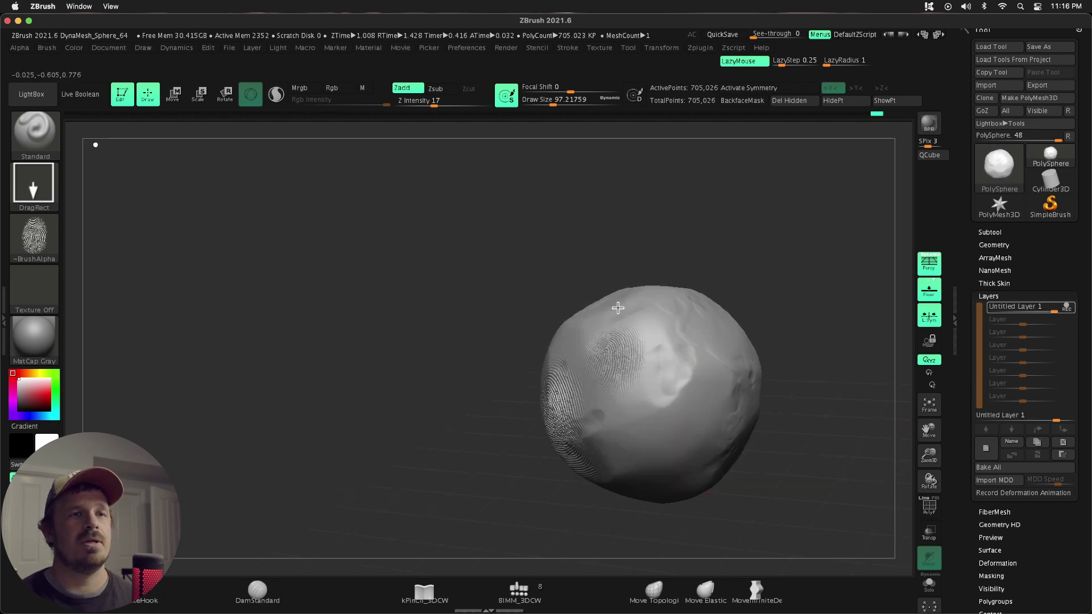
pyautogui.moveTo(662, 427); pyautogui.dragTo(680, 422)
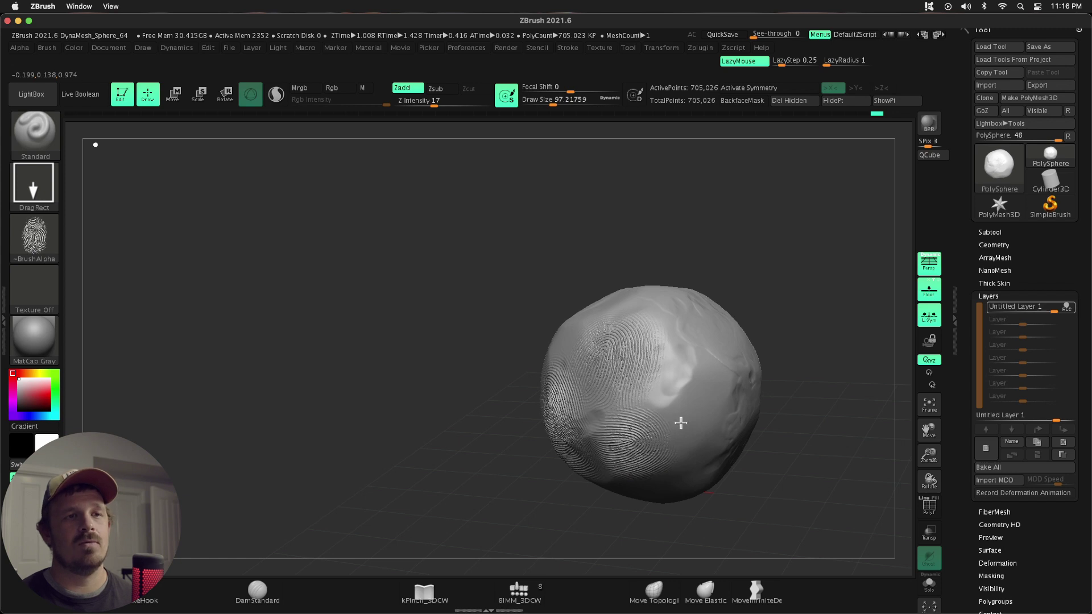
# Stamp large overlapping fingerprints across the rock's underside facets.
pyautogui.moveTo(807, 359); pyautogui.dragTo(766, 309)
pyautogui.moveTo(609, 305); pyautogui.dragTo(666, 248)
pyautogui.moveTo(473, 441); pyautogui.dragTo(474, 381)
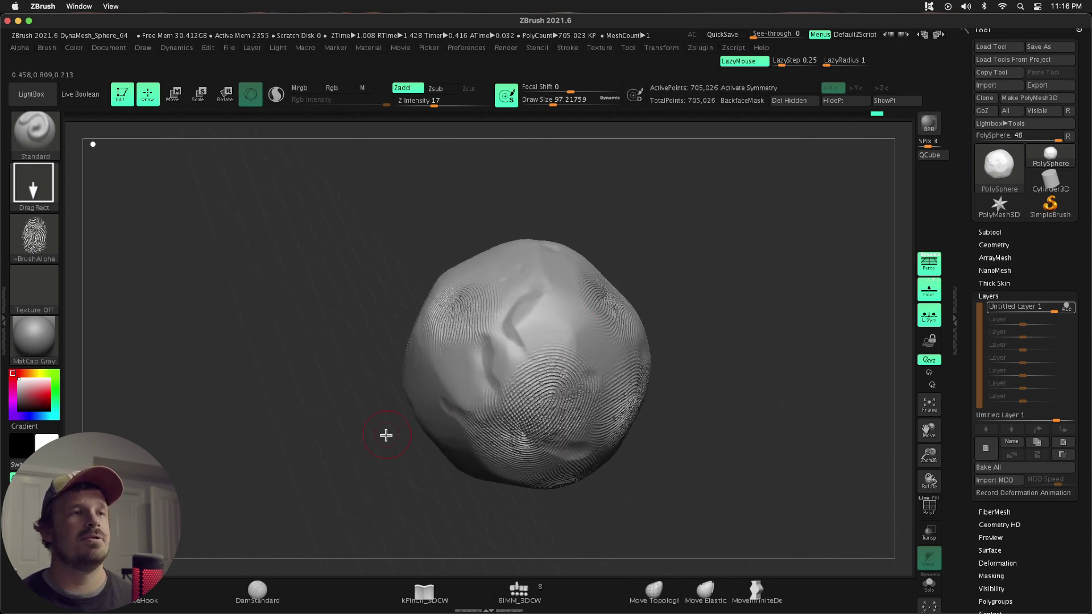
pyautogui.moveTo(386, 435); pyautogui.dragTo(853, 395)
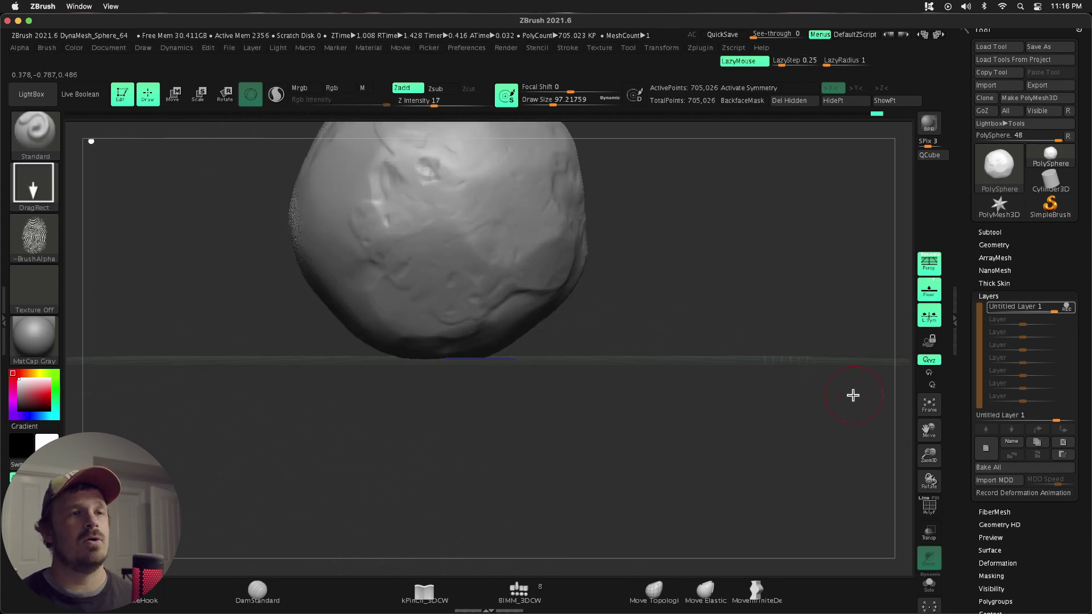
pyautogui.moveTo(931, 458); pyautogui.dragTo(833, 421)
pyautogui.moveTo(647, 385); pyautogui.dragTo(751, 395)
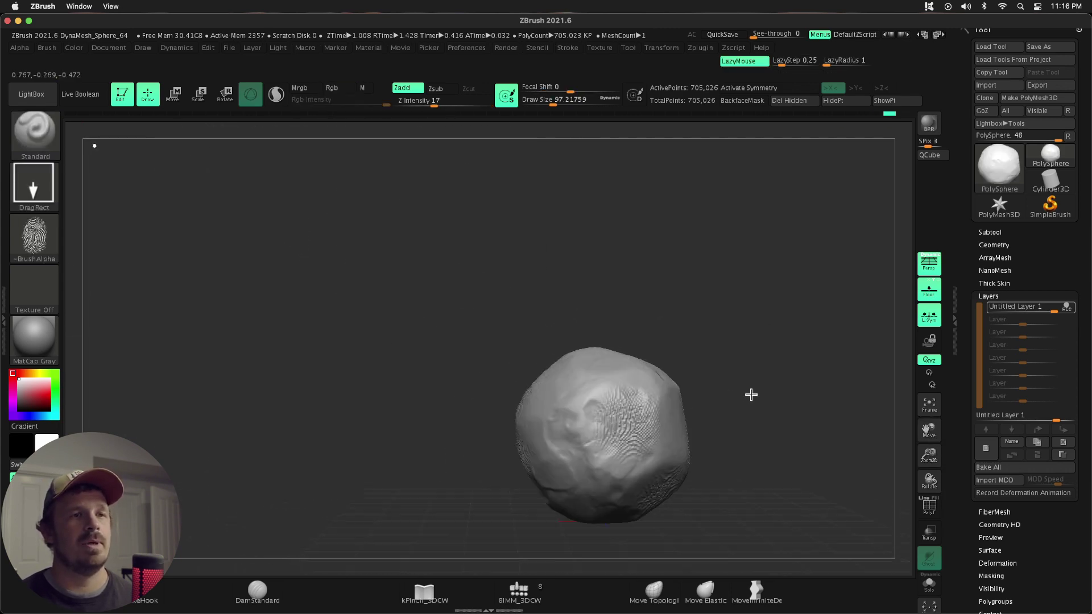
# Load the FingerPrint_23 alpha and stamp it on the rock's lower front facets.
pyautogui.moveTo(934, 457); pyautogui.dragTo(940, 472)
pyautogui.moveTo(930, 430); pyautogui.dragTo(844, 417)
pyautogui.click(39, 245)
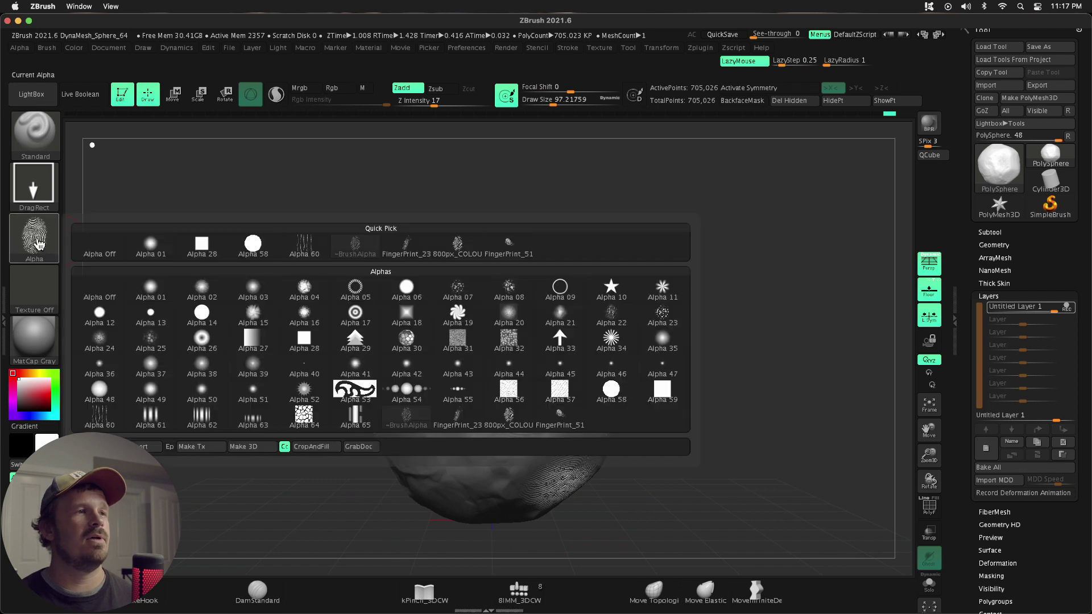
pyautogui.click(408, 243)
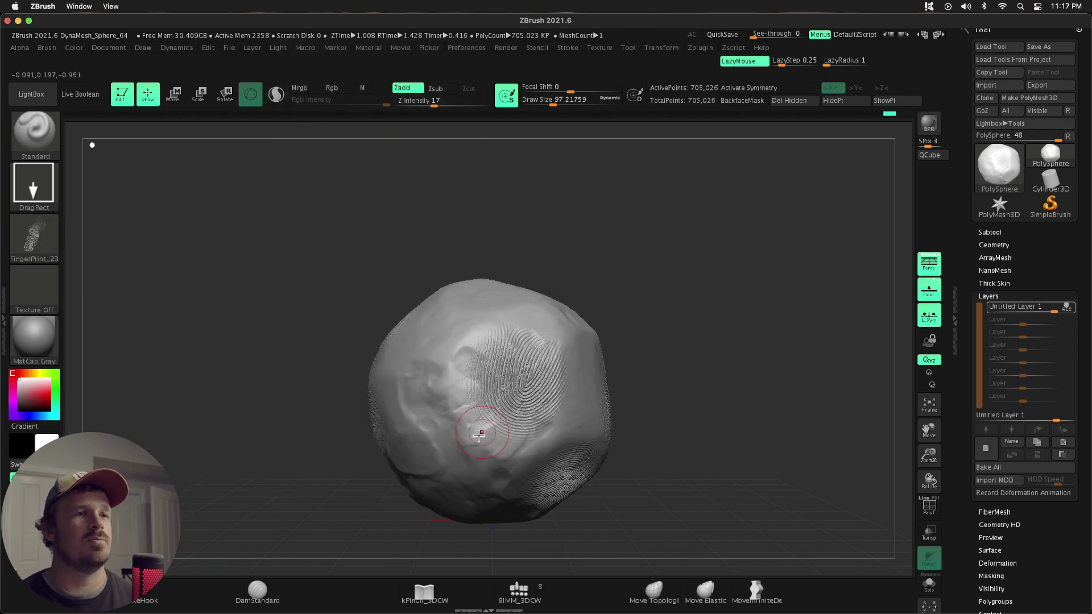
pyautogui.moveTo(443, 405); pyautogui.dragTo(393, 361)
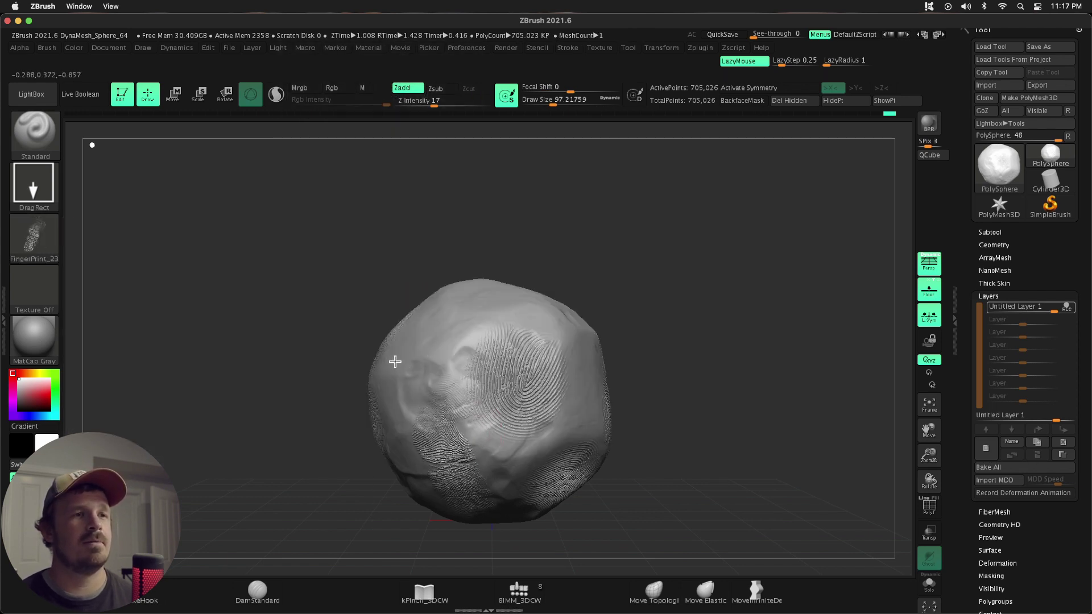
pyautogui.moveTo(547, 439); pyautogui.dragTo(574, 423)
pyautogui.moveTo(698, 348); pyautogui.dragTo(748, 475)
# Load the FingerPrint_51 alpha and stamp it on further facets at a Z Intensity of 15.
pyautogui.click(35, 239)
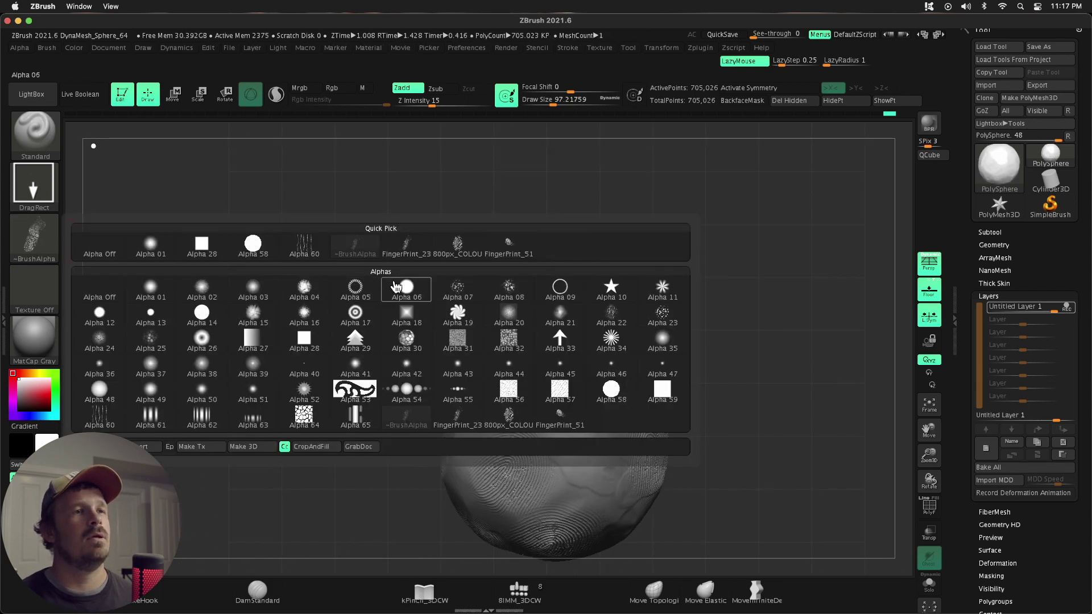
pyautogui.click(508, 244)
pyautogui.moveTo(584, 417); pyautogui.dragTo(603, 361)
pyautogui.moveTo(931, 458); pyautogui.dragTo(555, 437)
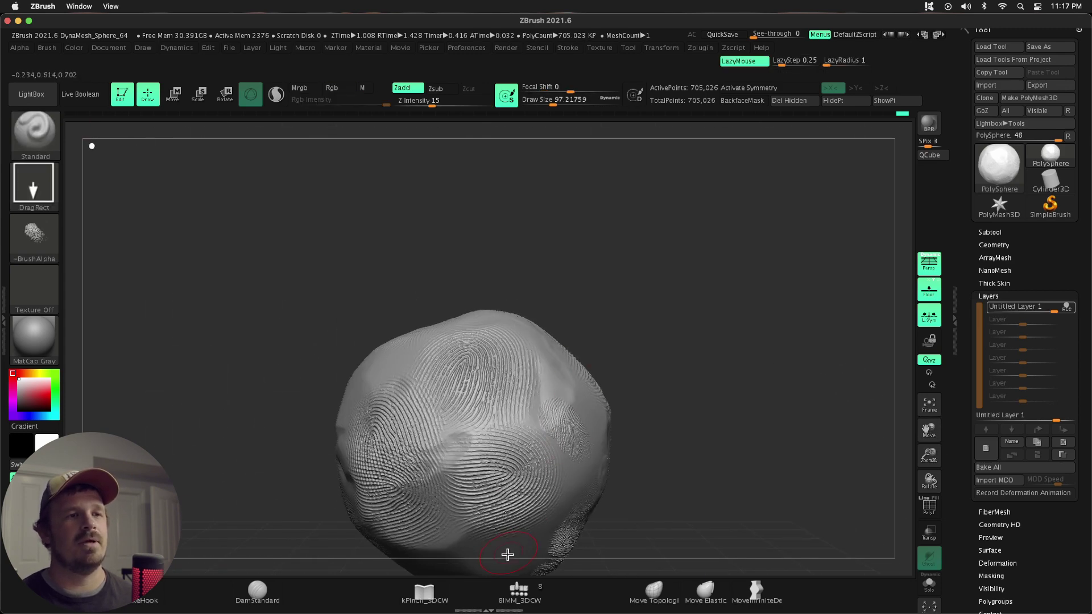
pyautogui.moveTo(913, 439); pyautogui.dragTo(920, 390)
# Turn off recording on the fingerprint layer and lower its intensity to about 0.156.
pyautogui.click(1067, 309)
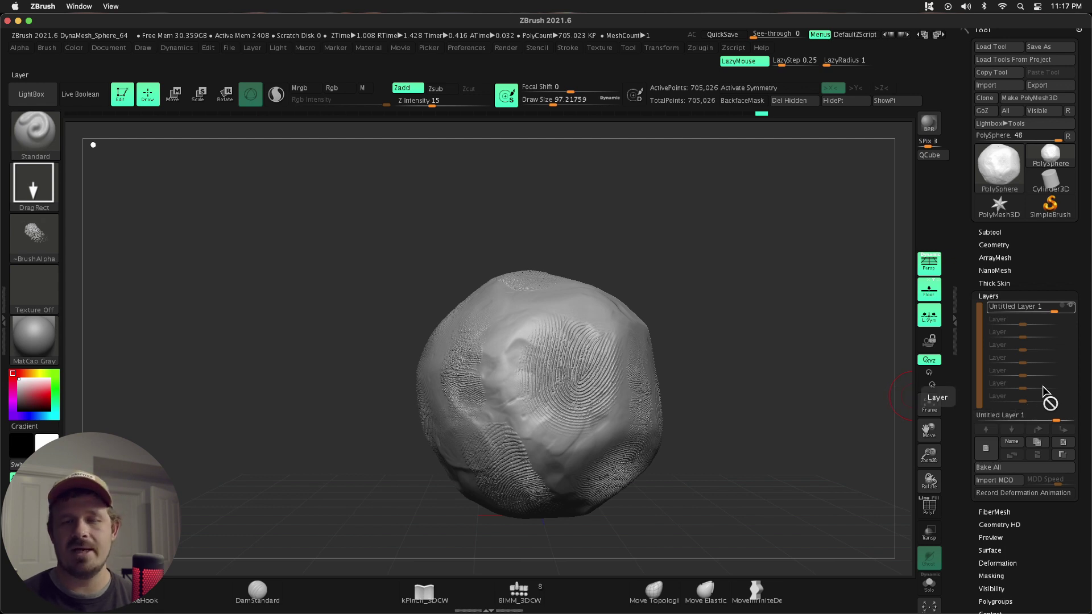
pyautogui.moveTo(1055, 418); pyautogui.dragTo(1045, 420)
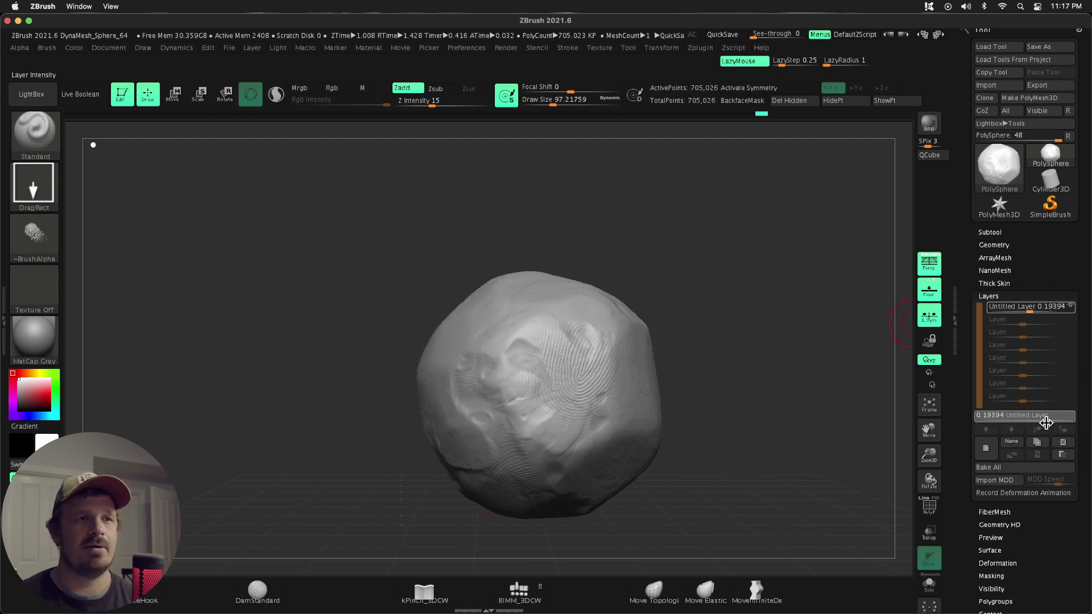
pyautogui.moveTo(1049, 424); pyautogui.dragTo(1045, 424)
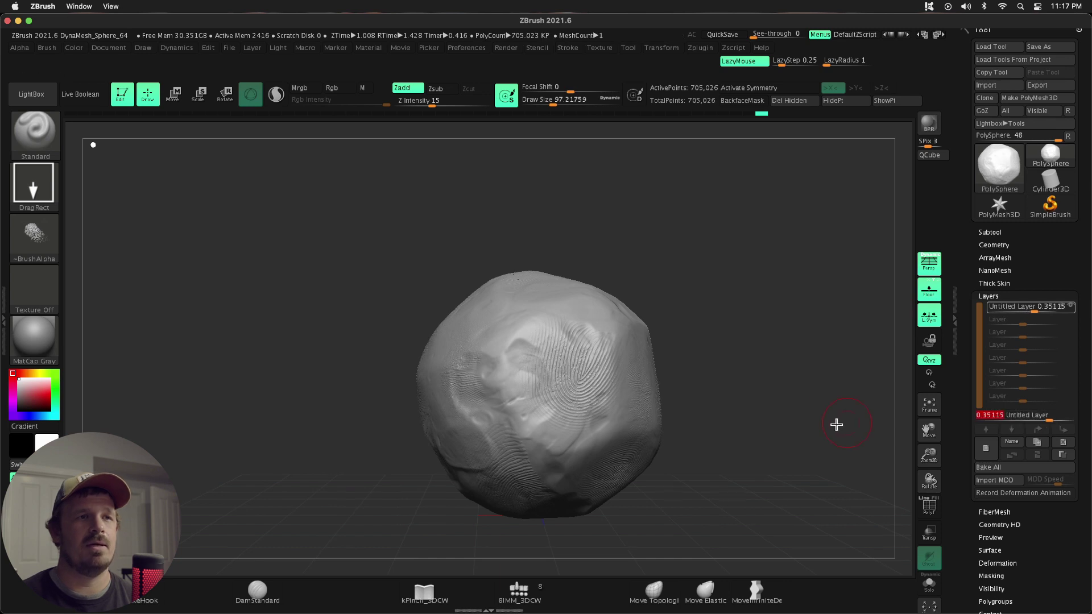
pyautogui.moveTo(834, 424); pyautogui.dragTo(808, 446)
pyautogui.moveTo(930, 456); pyautogui.dragTo(882, 432)
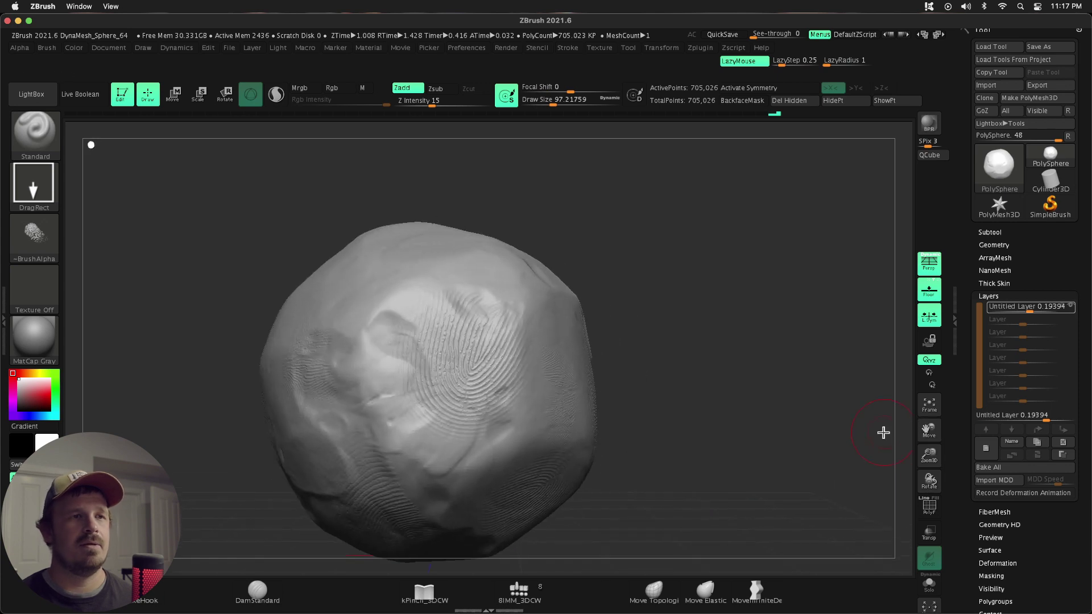
pyautogui.moveTo(1046, 417); pyautogui.dragTo(1047, 418)
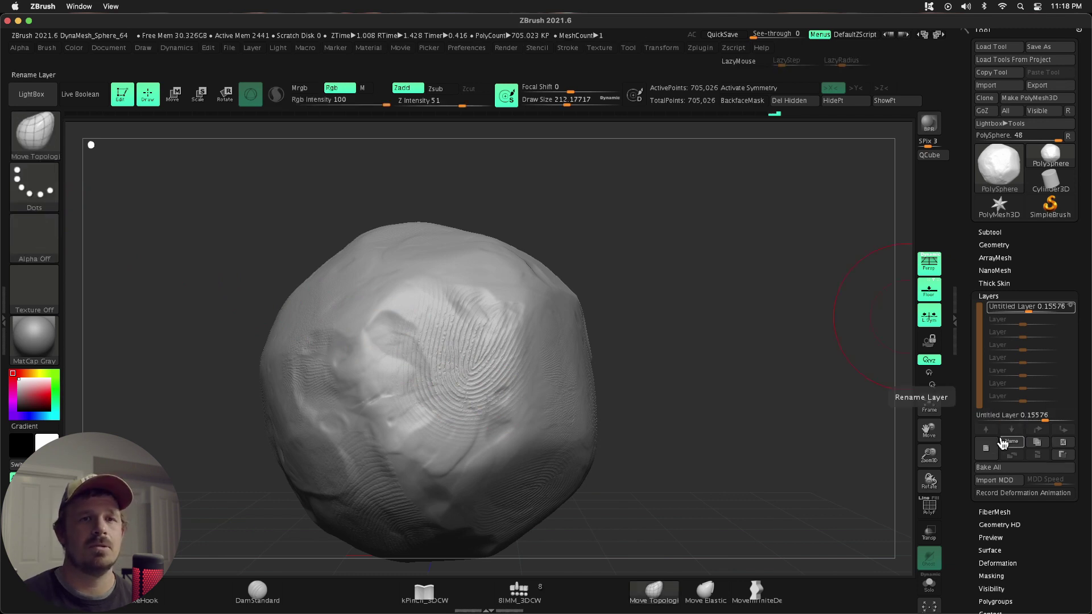
# Select the Nudge brush and push the fingerprint ridges on the upper front facet to distort them.
pyautogui.click(988, 297)
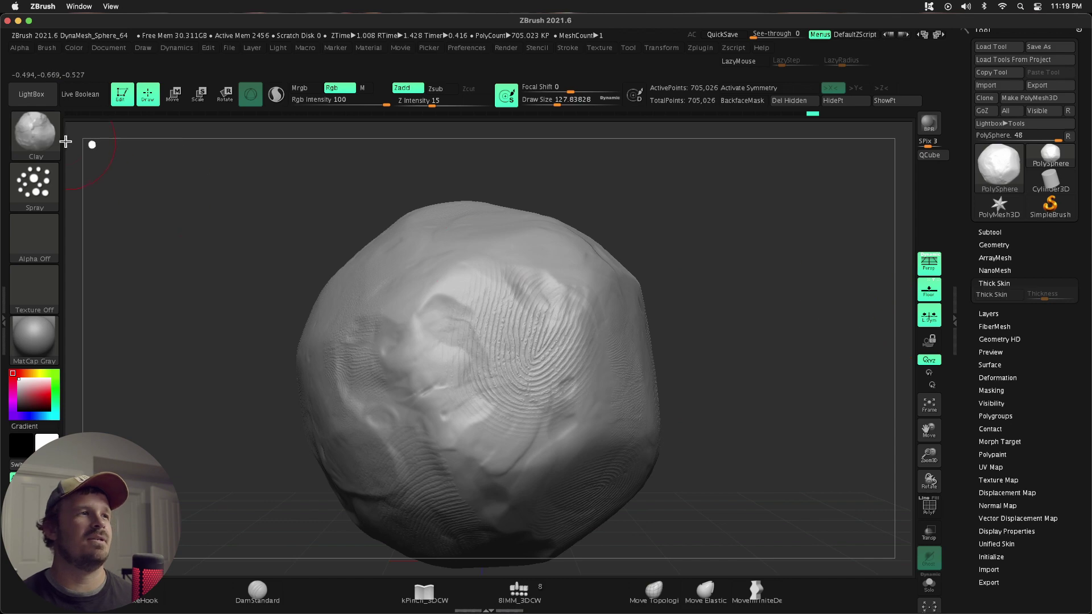
pyautogui.click(55, 137)
pyautogui.press('n')
pyautogui.click(662, 427)
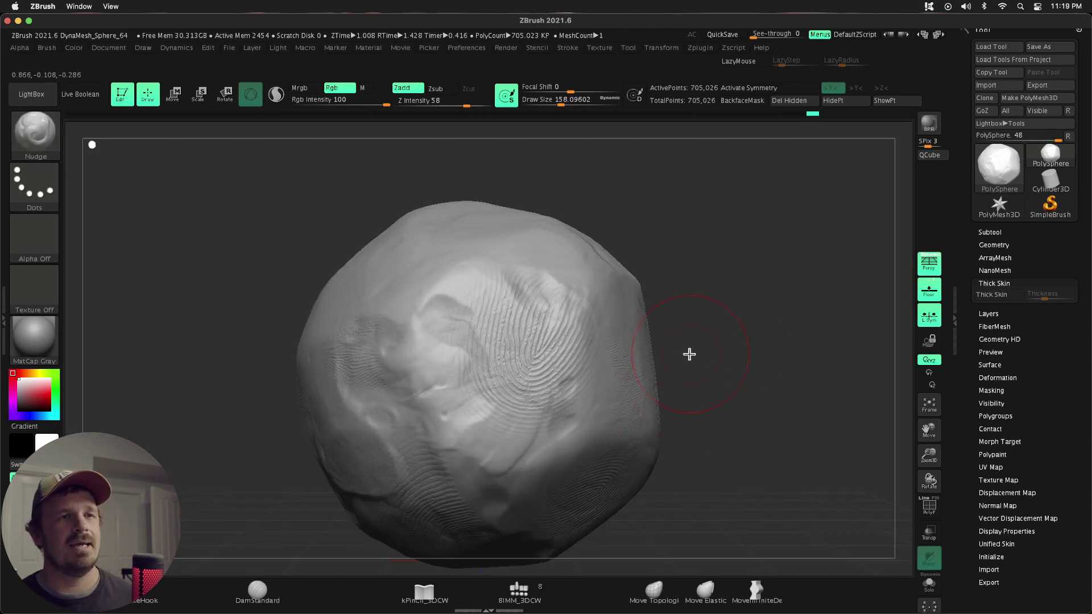
pyautogui.moveTo(498, 284); pyautogui.dragTo(512, 275)
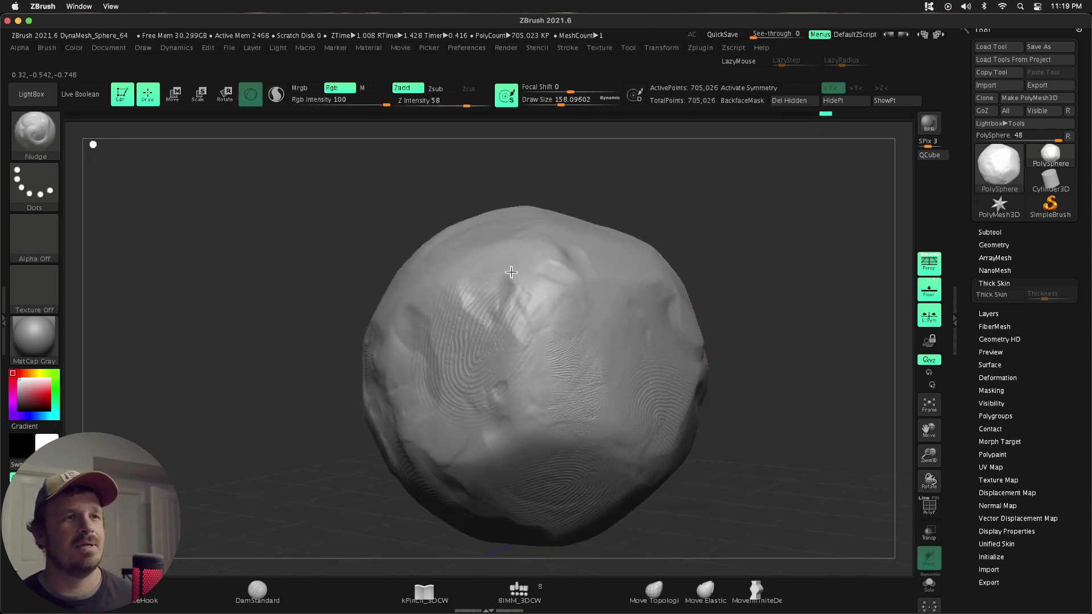
# Undo the Nudge stroke on the side facet, and smear the fingerprint ridges with a draw size of about 94.
pyautogui.moveTo(722, 271); pyautogui.dragTo(763, 257)
pyautogui.moveTo(711, 367); pyautogui.dragTo(733, 350)
pyautogui.moveTo(382, 360)
pyautogui.mouseDown()
pyautogui.moveTo(402, 361)
pyautogui.moveTo(347, 346)
pyautogui.moveTo(383, 361)
pyautogui.mouseUp()
pyautogui.press('super+z')
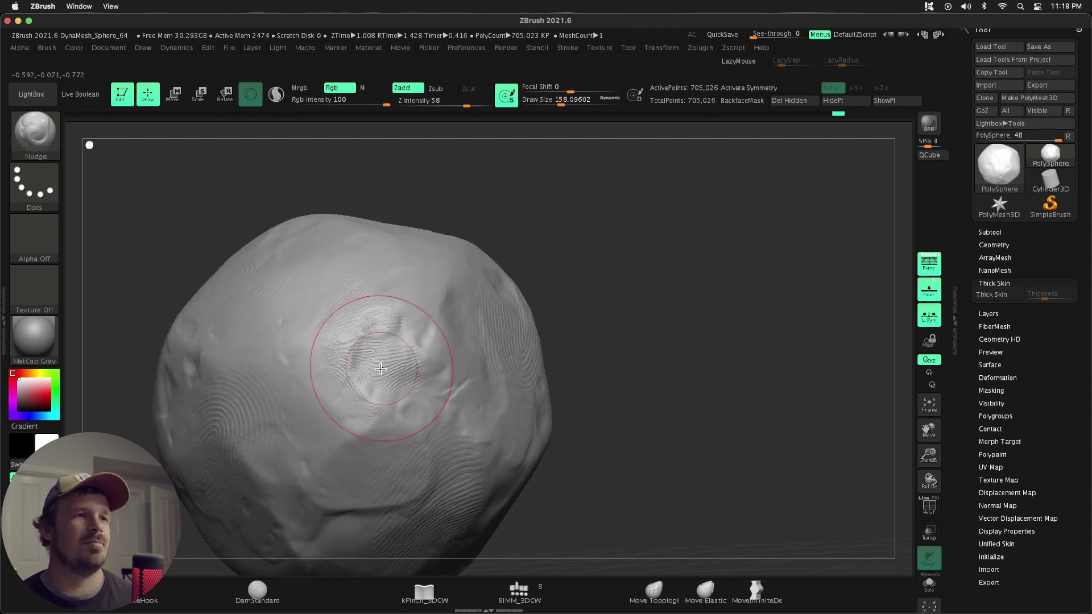
pyautogui.press('s')
pyautogui.moveTo(267, 404)
pyautogui.mouseDown()
pyautogui.moveTo(229, 388)
pyautogui.moveTo(238, 397)
pyautogui.mouseUp()
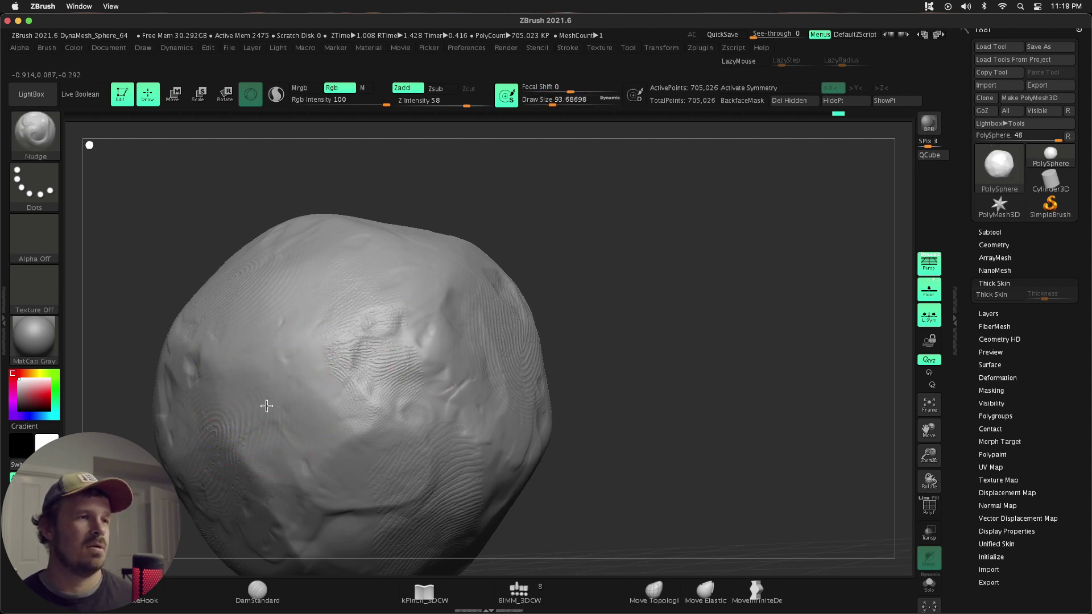
# Examine the distorted fingerprint detail from several sides of the rock.
pyautogui.moveTo(929, 431); pyautogui.dragTo(933, 441)
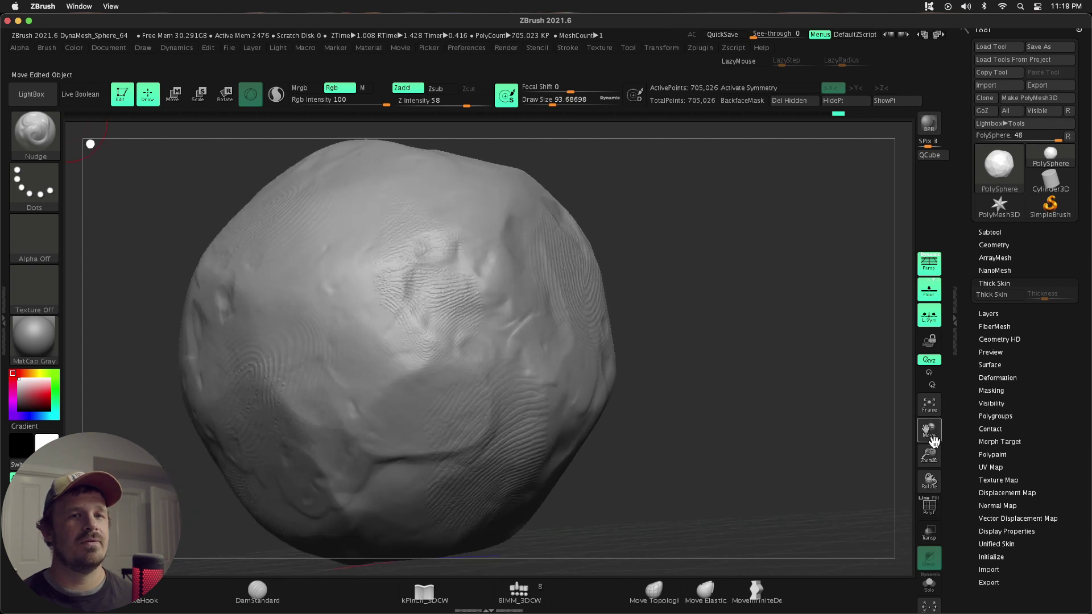
pyautogui.moveTo(842, 424); pyautogui.dragTo(967, 425)
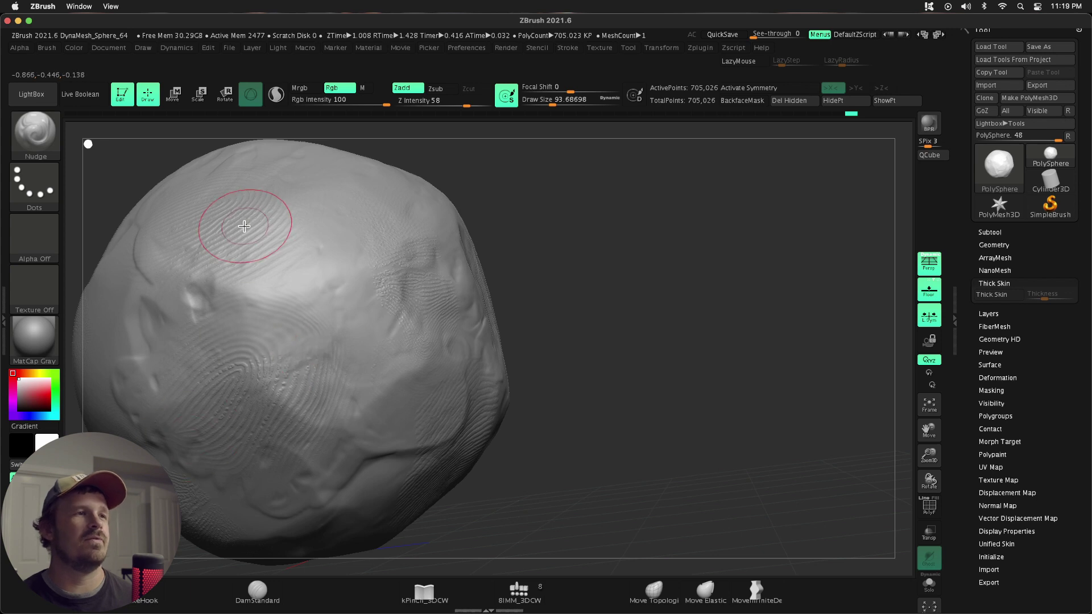
pyautogui.moveTo(940, 461); pyautogui.dragTo(974, 463)
pyautogui.moveTo(848, 398); pyautogui.dragTo(719, 382)
pyautogui.moveTo(926, 453); pyautogui.dragTo(928, 430)
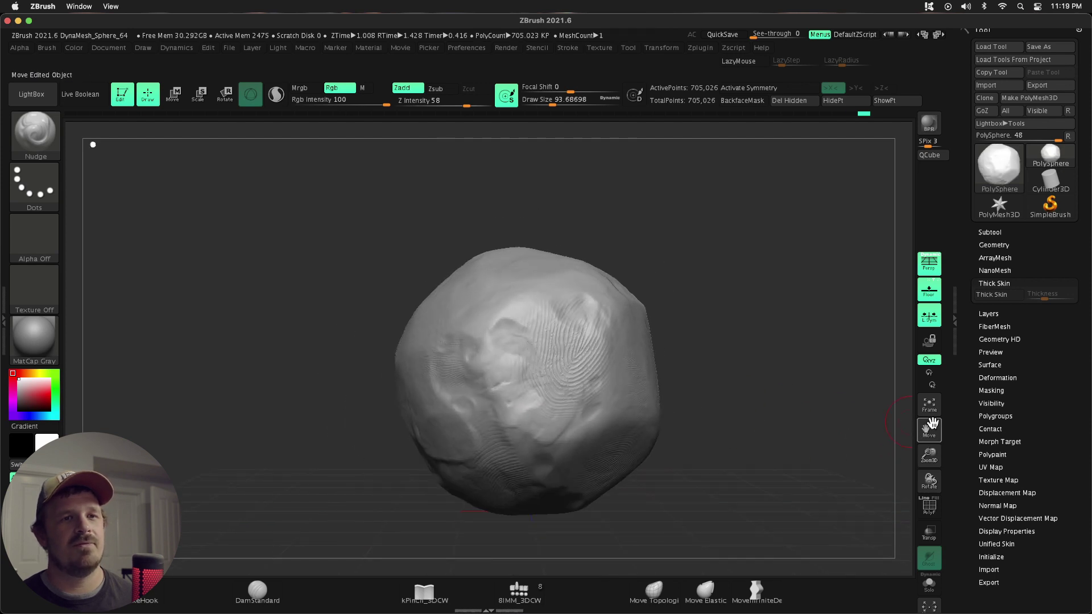
pyautogui.moveTo(745, 350); pyautogui.dragTo(825, 393)
pyautogui.moveTo(929, 462); pyautogui.dragTo(933, 452)
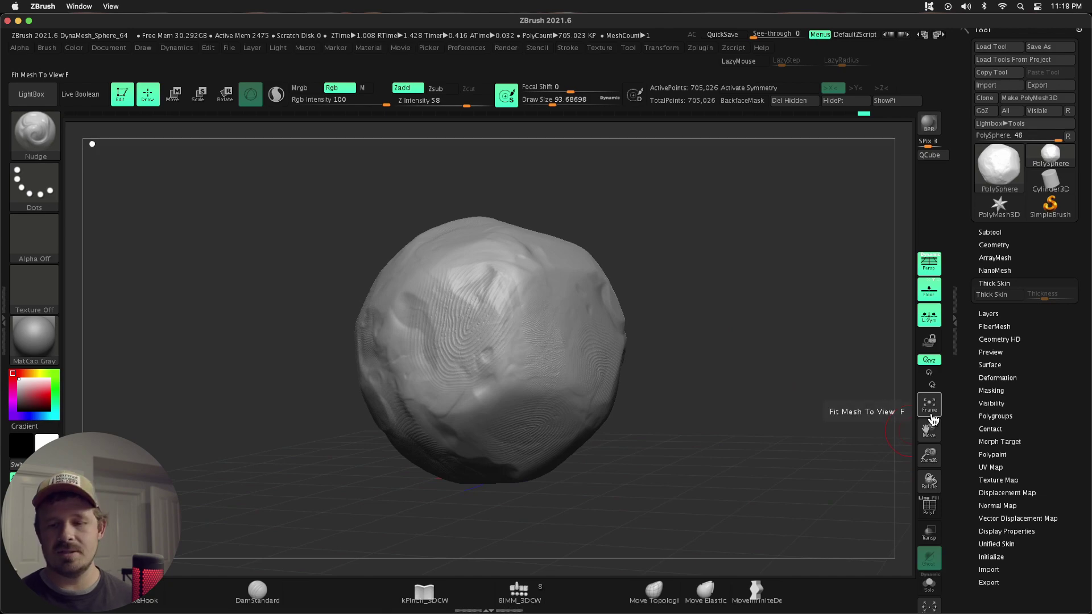